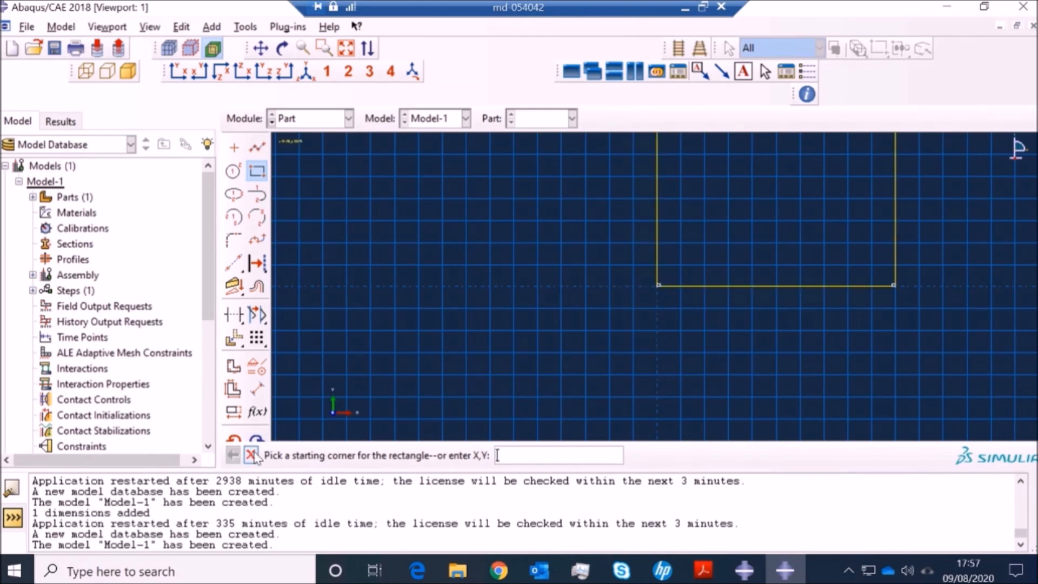
# - Finish the rectangle sketch and extrude the wall part to a depth of 500
pyautogui.click(459, 456)
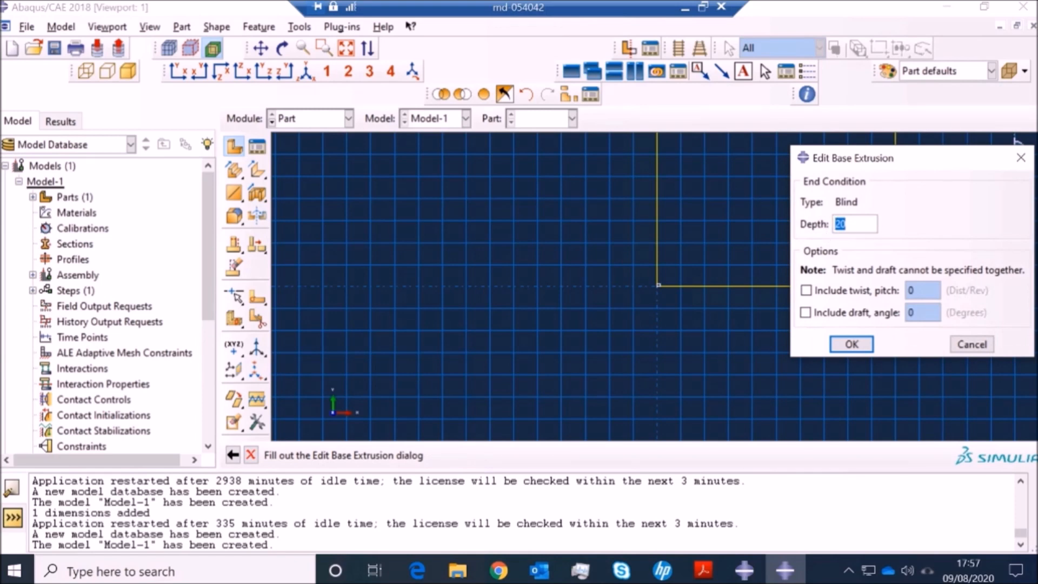
pyautogui.write('500')
pyautogui.click(852, 344)
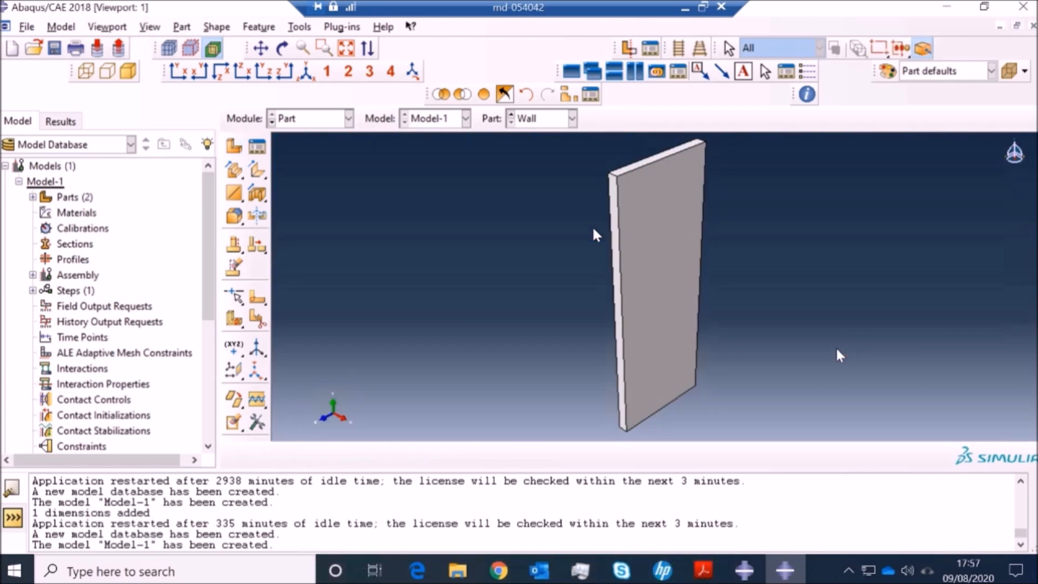
# - In the Property module, create a material named Ball and give it a uniform mass density
pyautogui.click(338, 121)
pyautogui.click(297, 151)
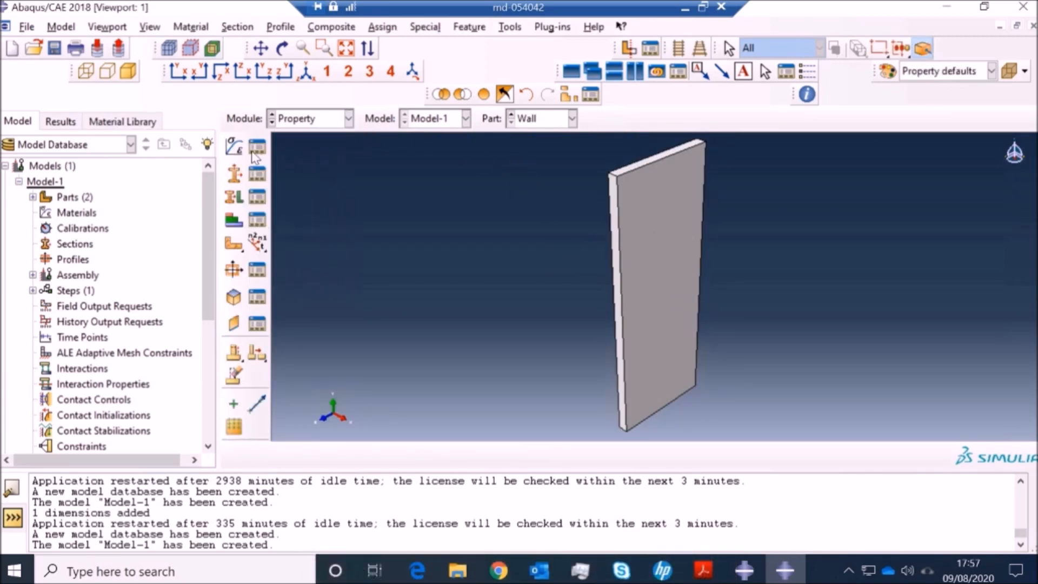
pyautogui.click(233, 146)
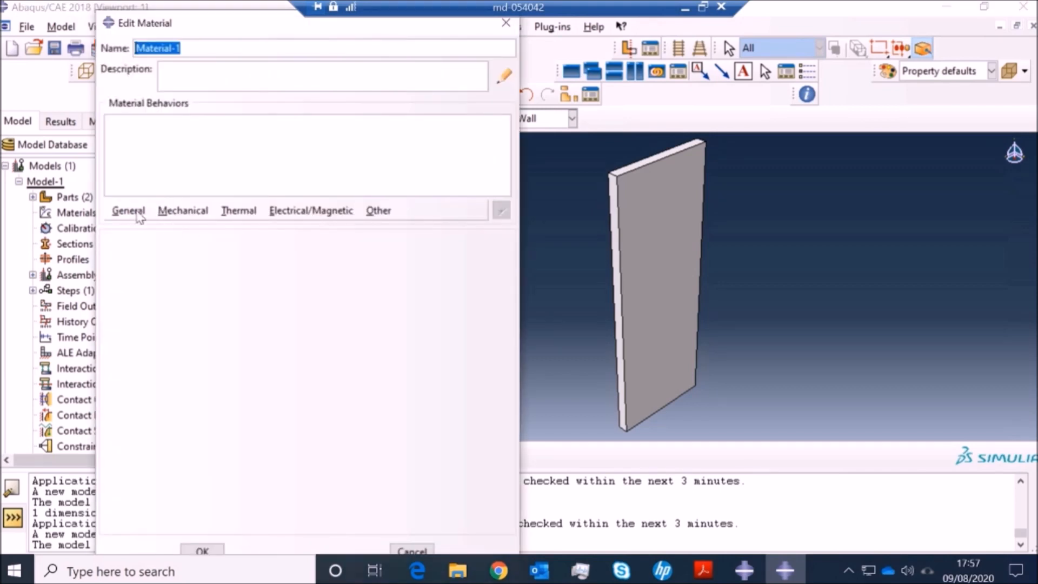
pyautogui.click(140, 217)
pyautogui.click(143, 226)
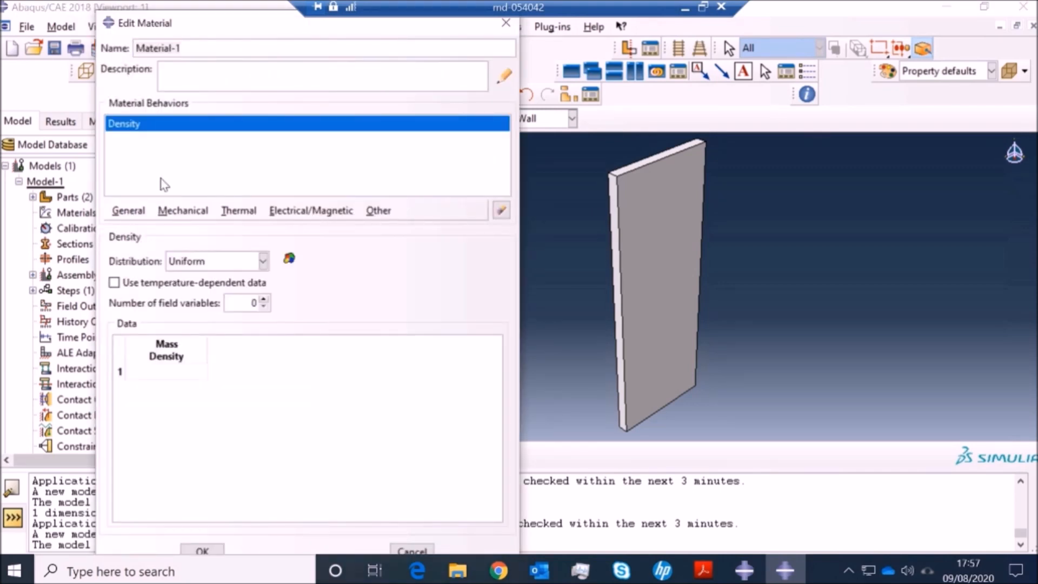
pyautogui.moveTo(182, 48); pyautogui.dragTo(120, 44)
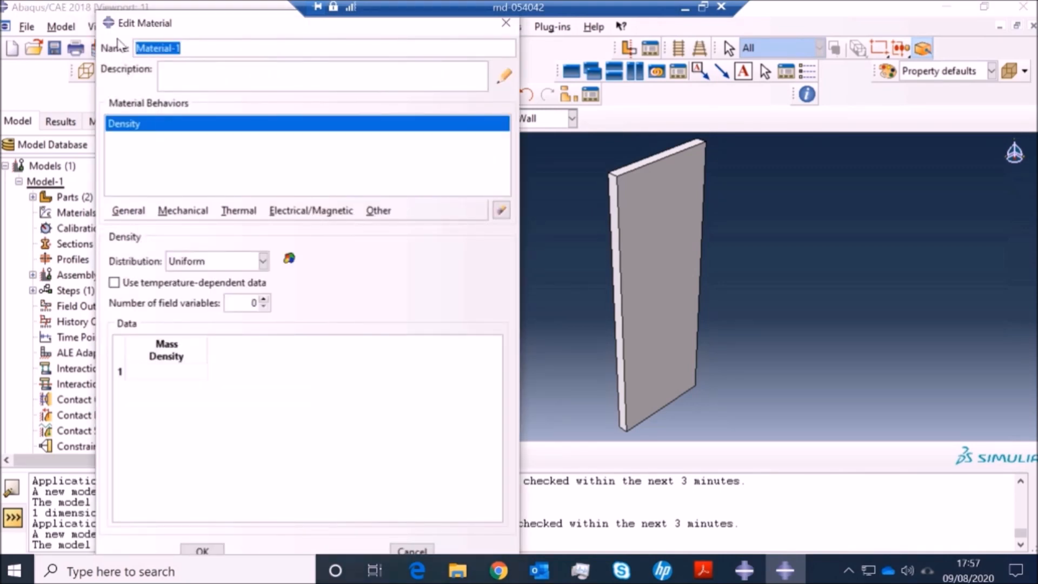
pyautogui.write('Ball')
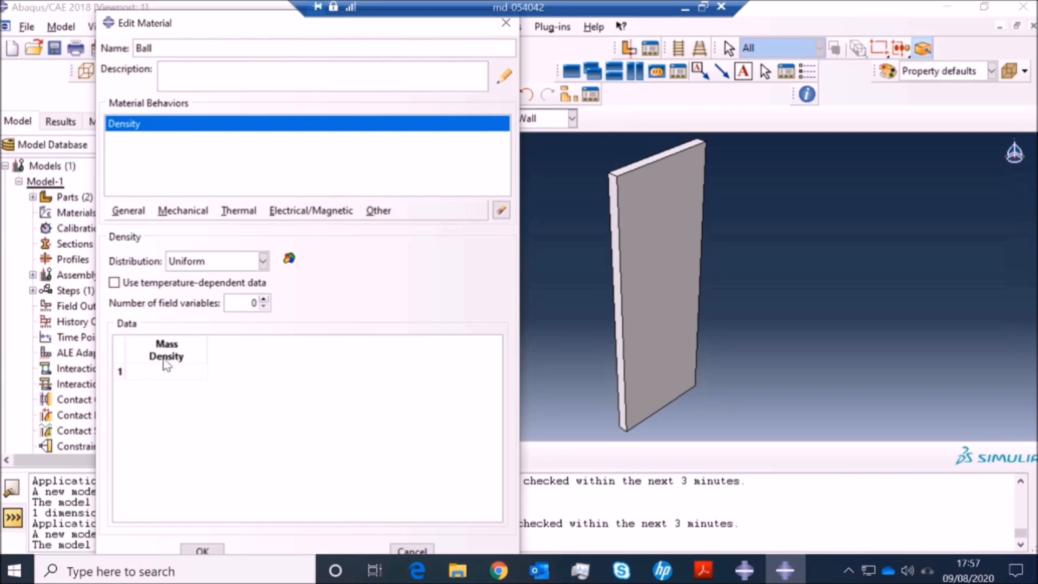
pyautogui.click(129, 371)
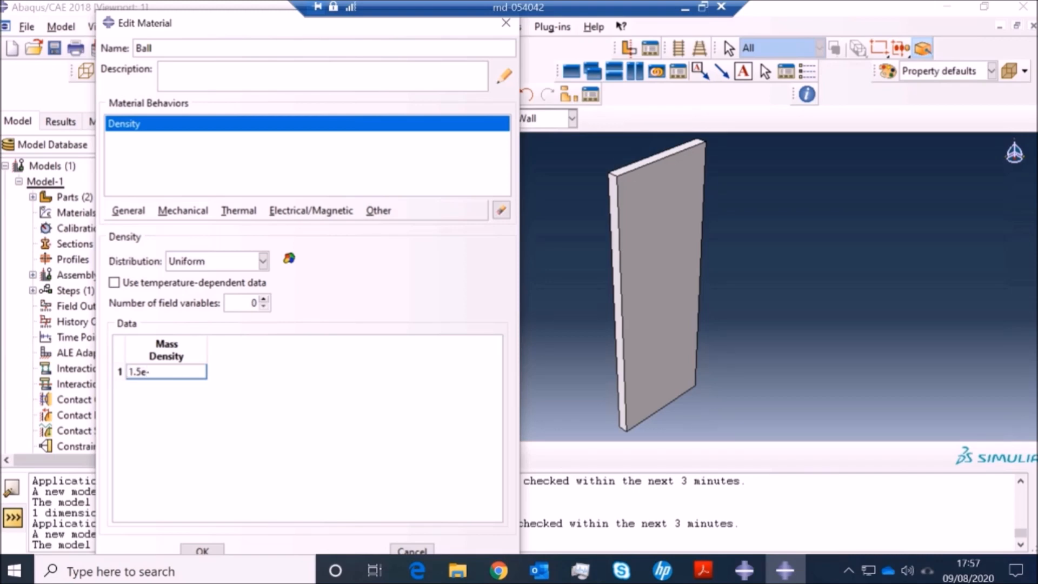
# - Add isotropic elasticity to the Ball material with Young's modulus 100000 and Poisson's ratio 0.45, and save the material
pyautogui.click(205, 211)
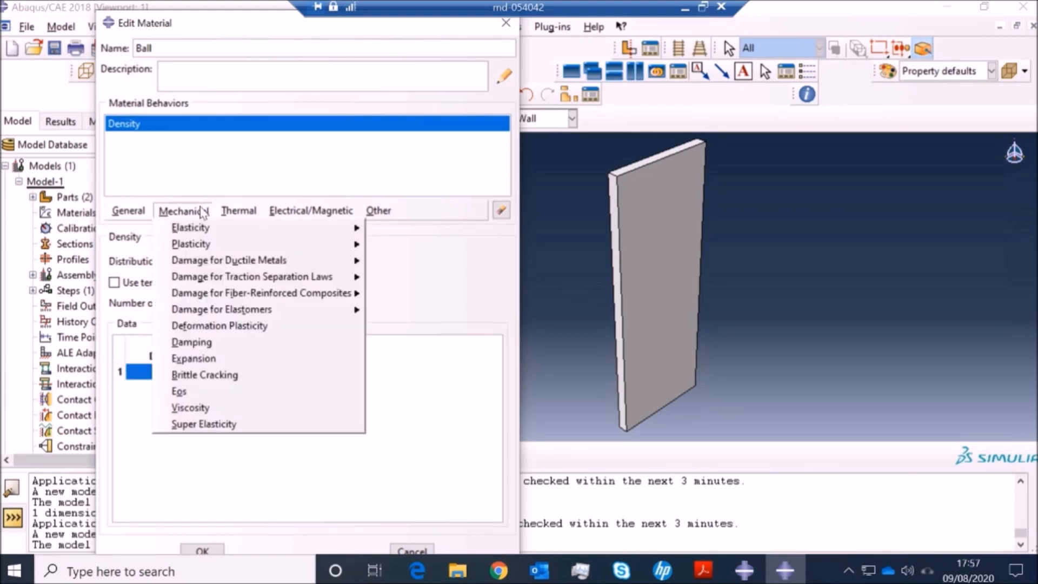
pyautogui.moveTo(259, 232)
pyautogui.click(439, 232)
pyautogui.click(128, 433)
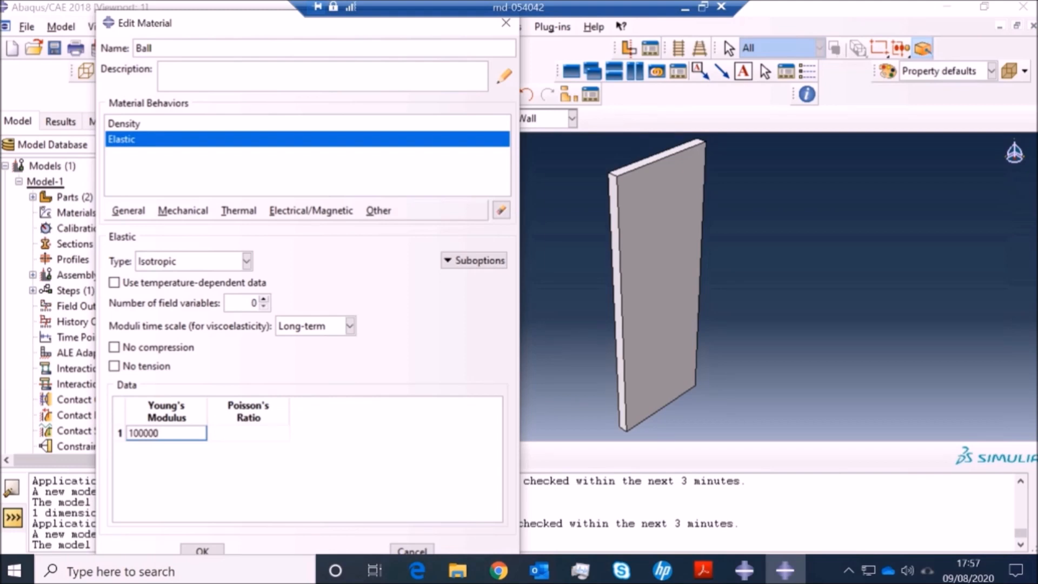
pyautogui.click(210, 433)
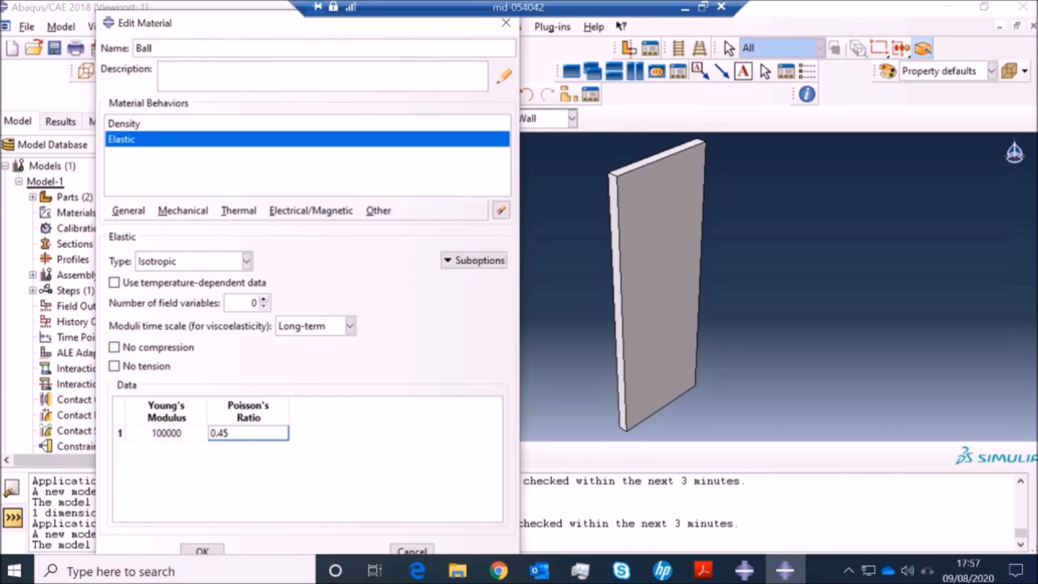
pyautogui.click(202, 551)
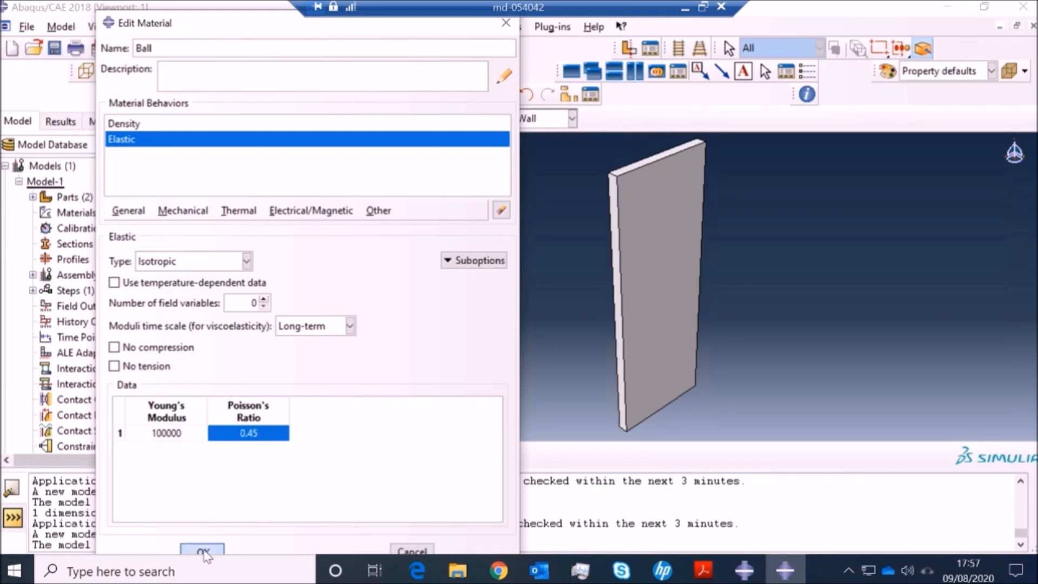
# - Create a second material named Wall with a uniform mass density of 2.5e-6
pyautogui.click(234, 148)
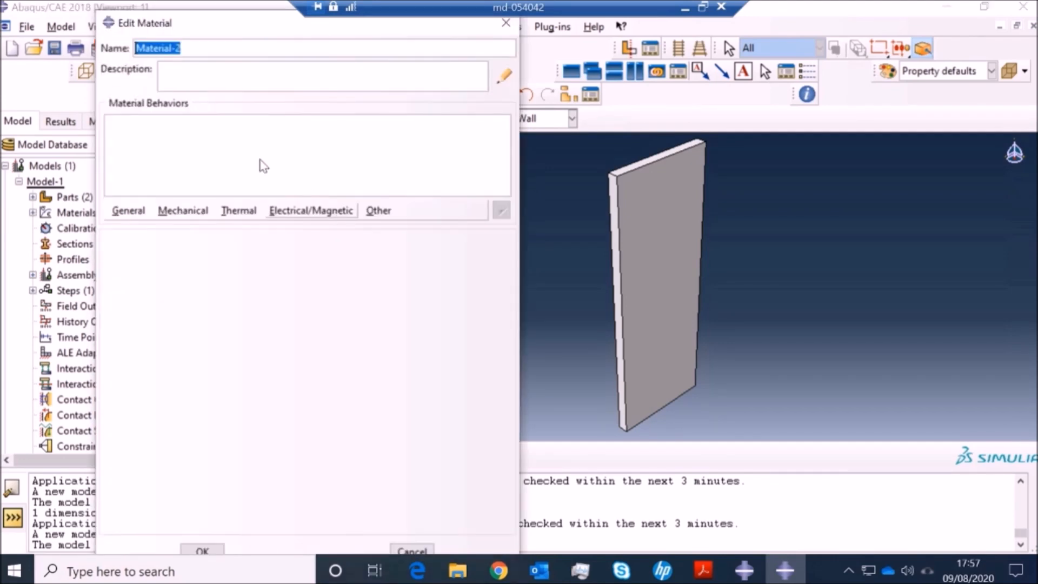
pyautogui.write('Wall')
pyautogui.click(122, 212)
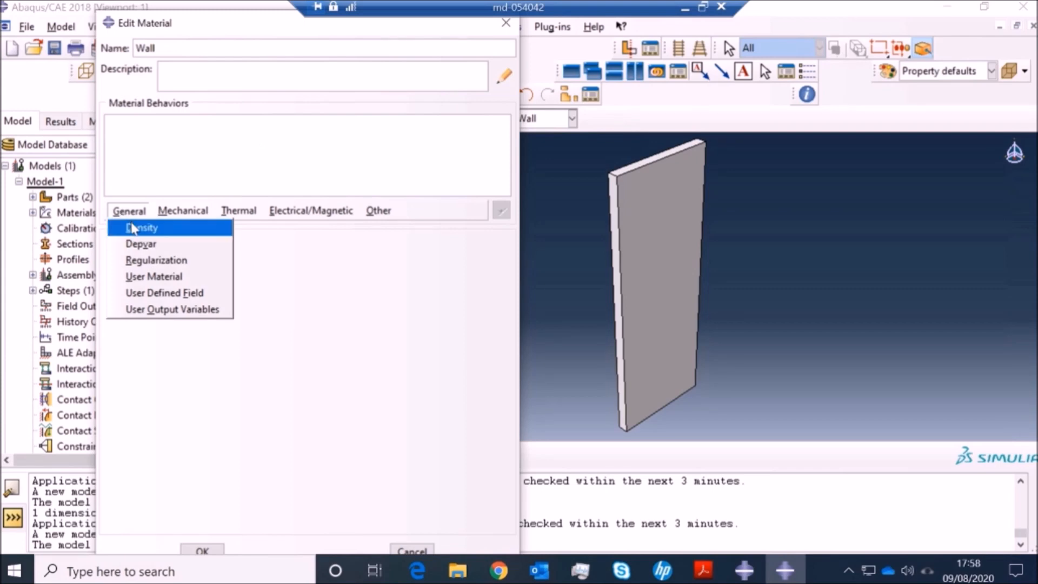
pyautogui.click(141, 227)
pyautogui.click(165, 371)
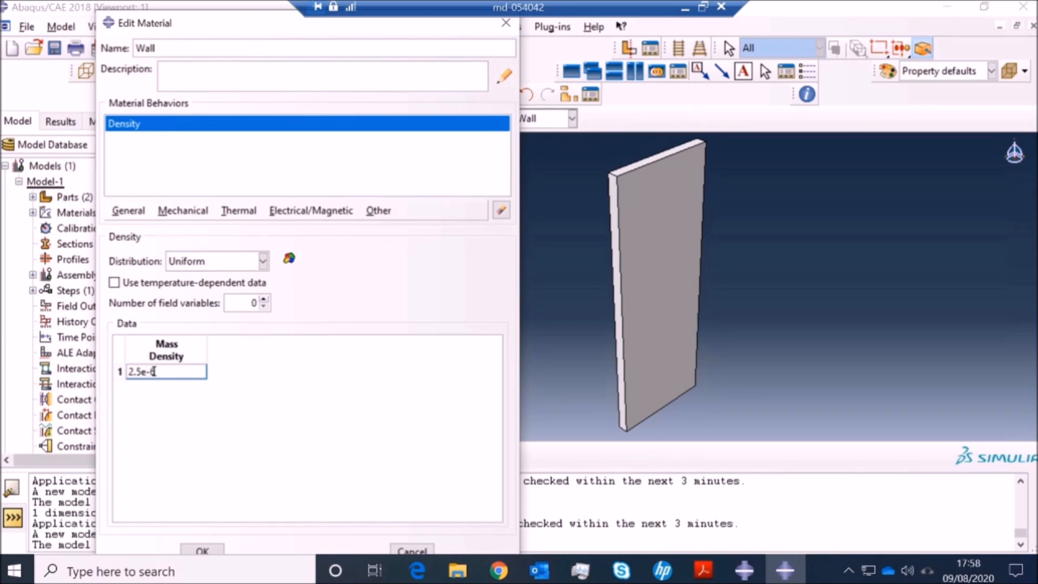
# - Add isotropic elasticity to the Wall material with Young's modulus 210000 and a Poisson's ratio, and save the material
pyautogui.click(183, 211)
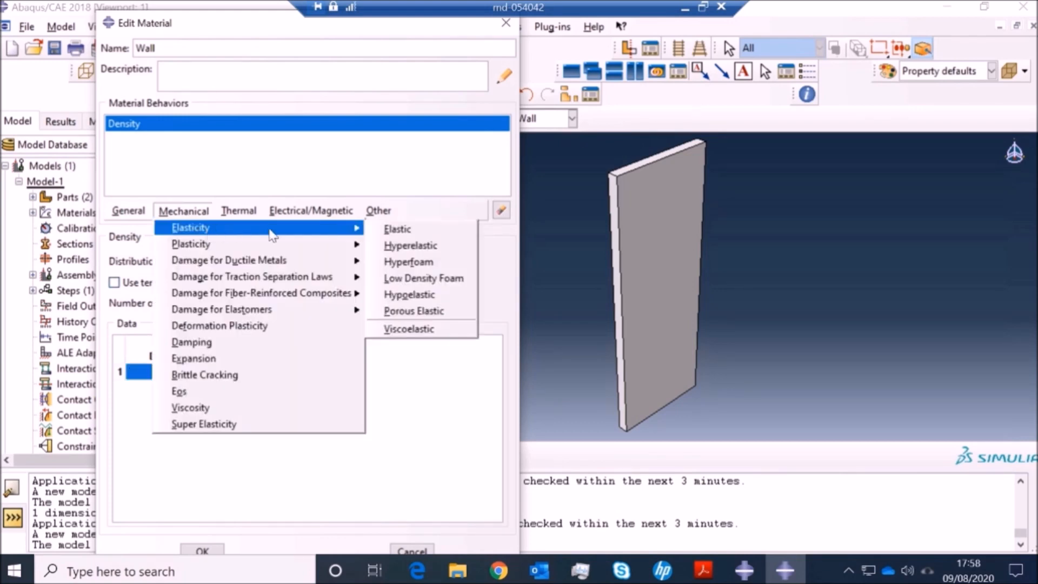
pyautogui.moveTo(324, 229)
pyautogui.click(385, 234)
pyautogui.click(128, 433)
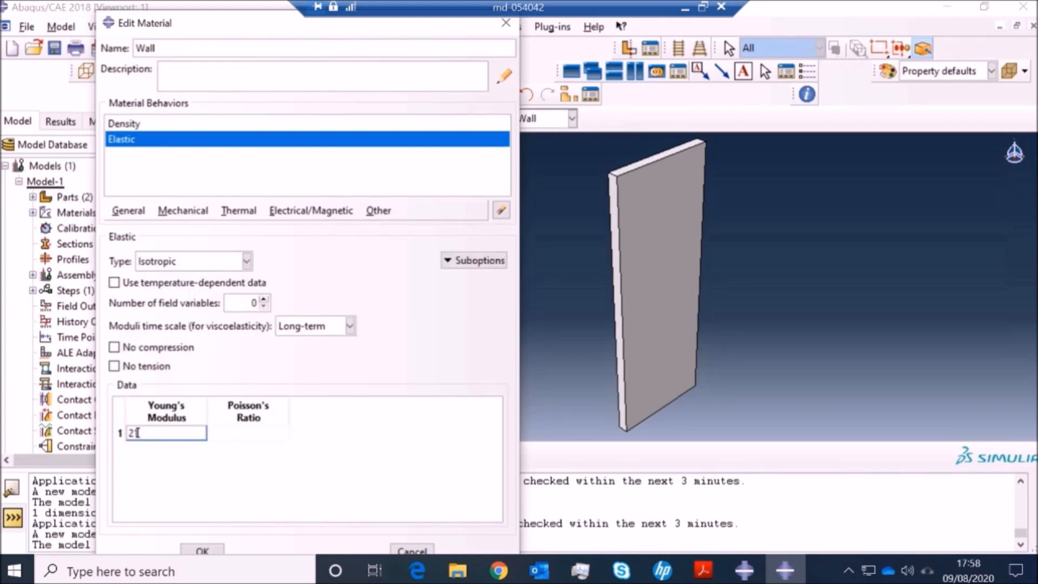
pyautogui.write('210000')
pyautogui.click(242, 435)
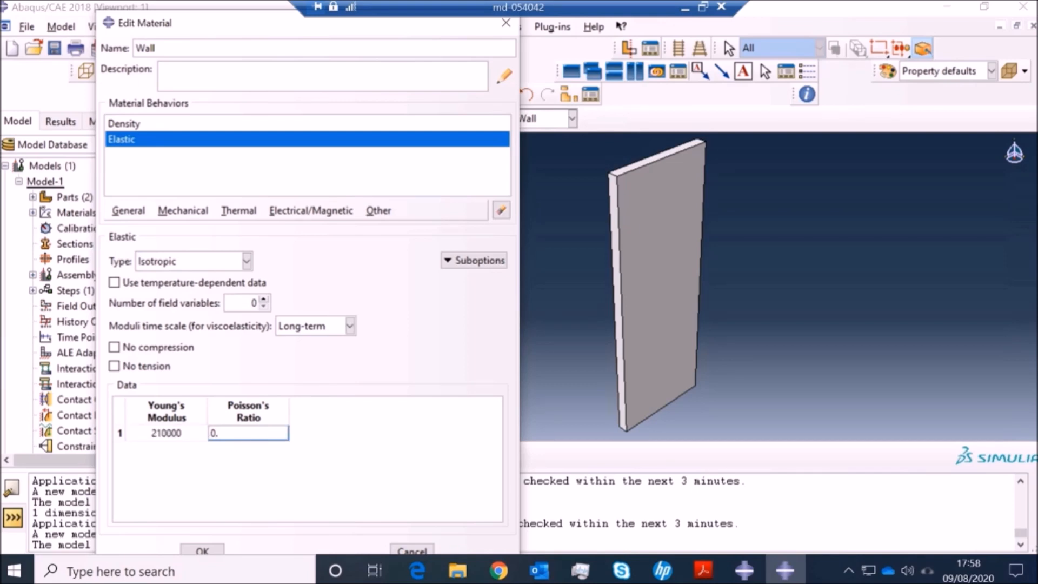
pyautogui.click(202, 550)
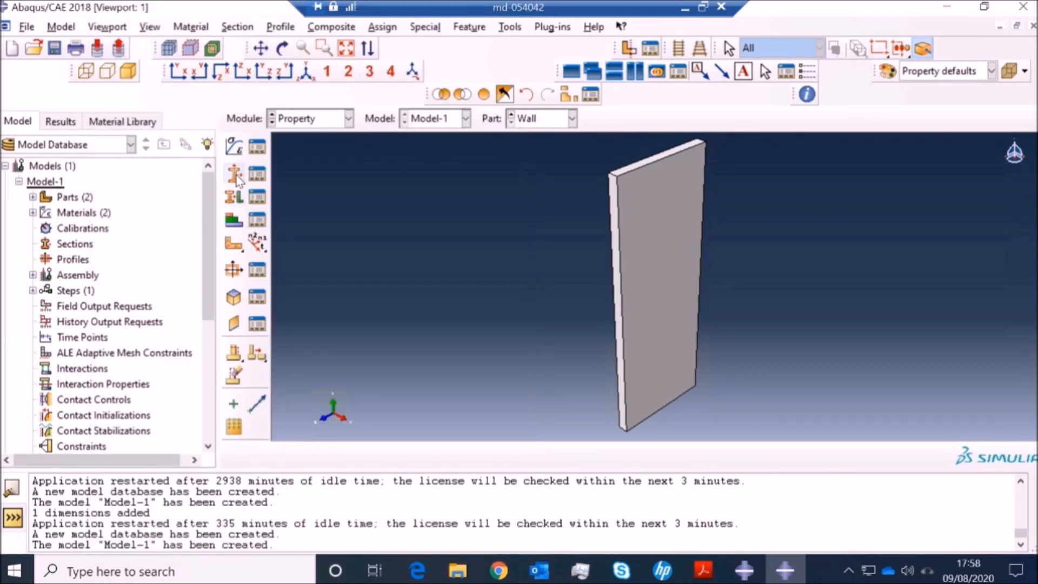
# - Create a solid homogeneous section named Ball that uses the Ball material
pyautogui.click(235, 174)
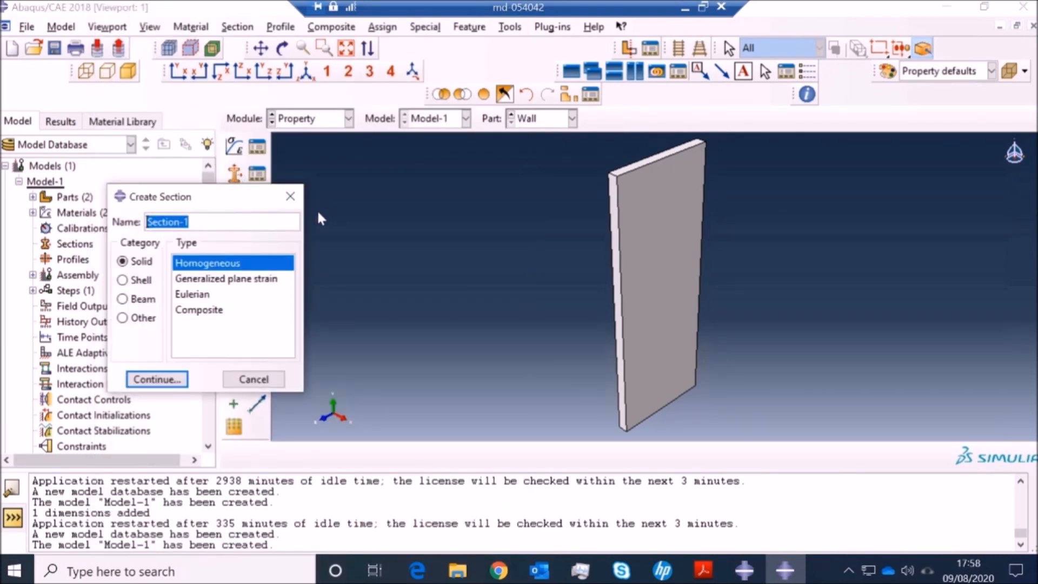
pyautogui.write('Ball')
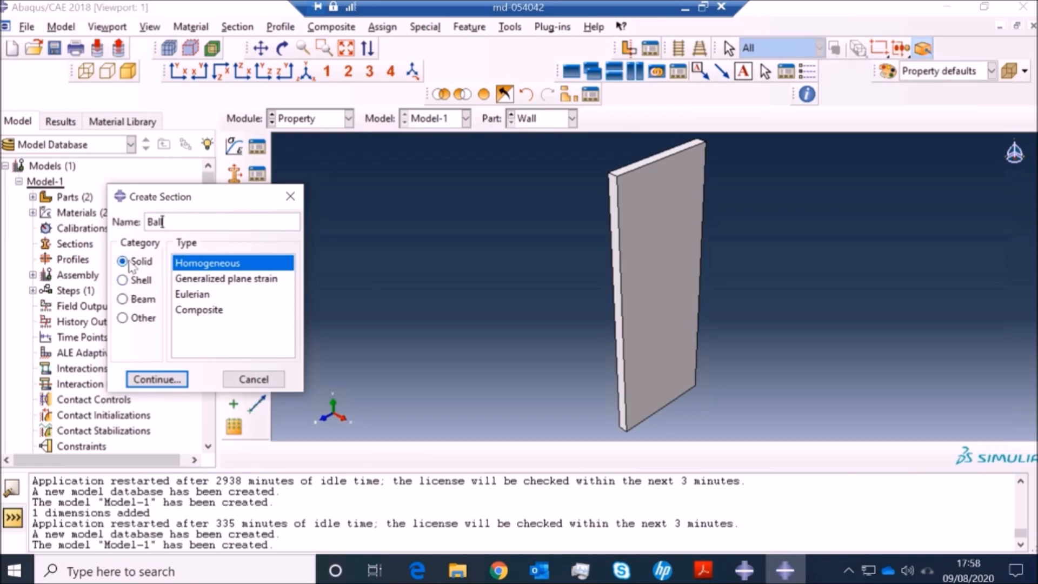
pyautogui.click(158, 380)
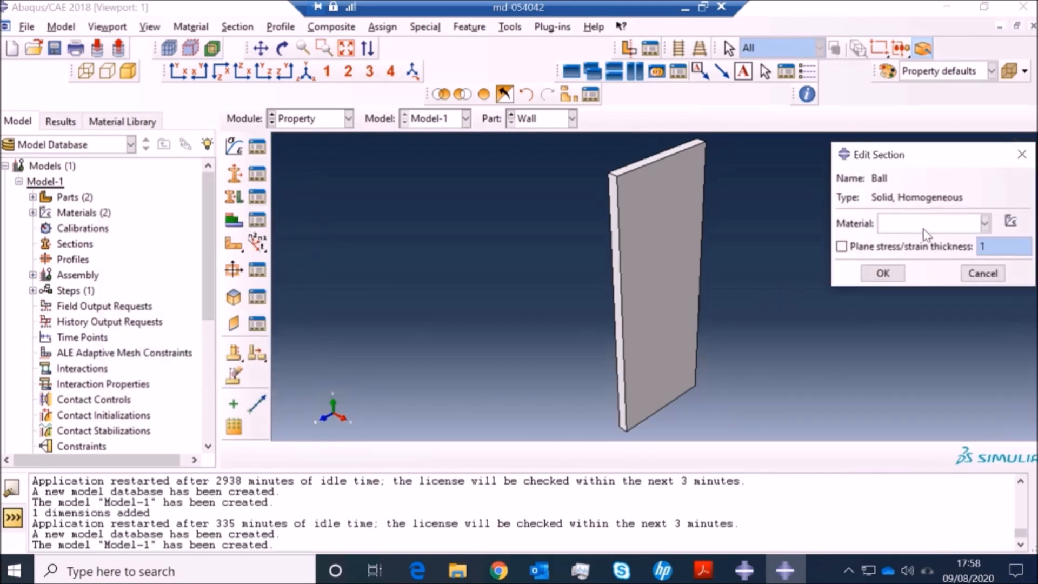
pyautogui.click(926, 224)
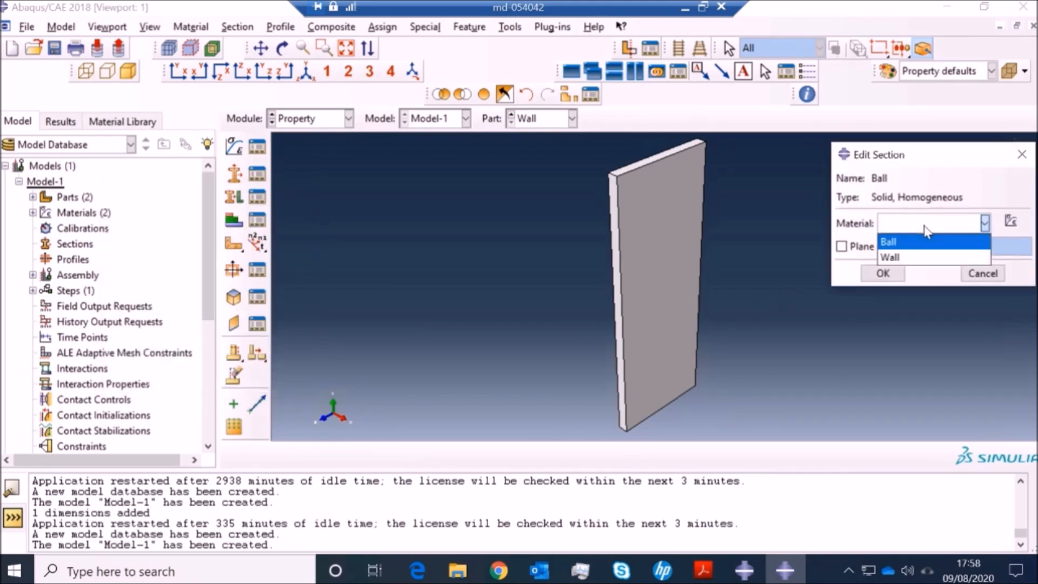
pyautogui.click(892, 241)
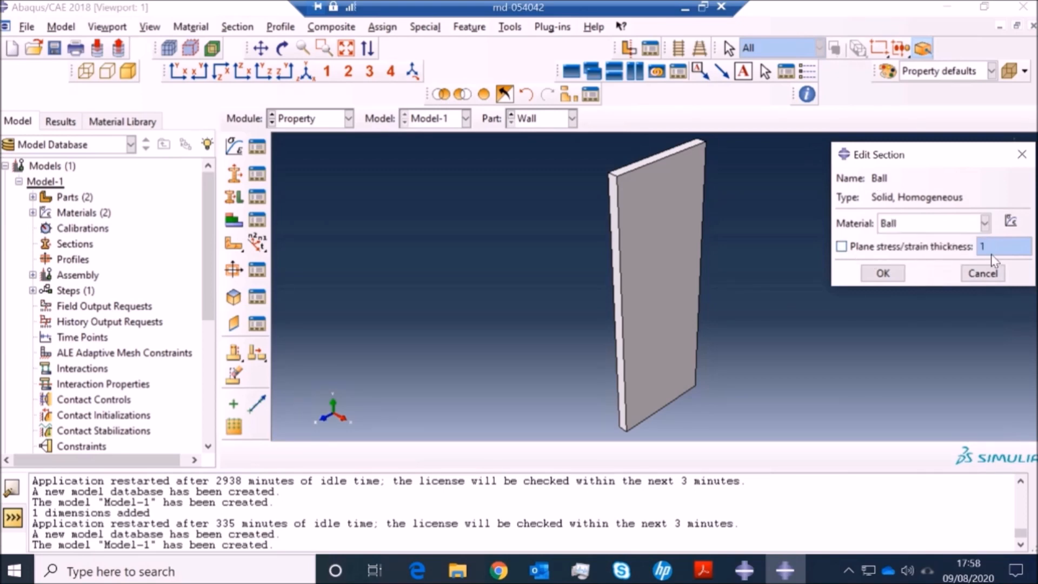
pyautogui.click(884, 274)
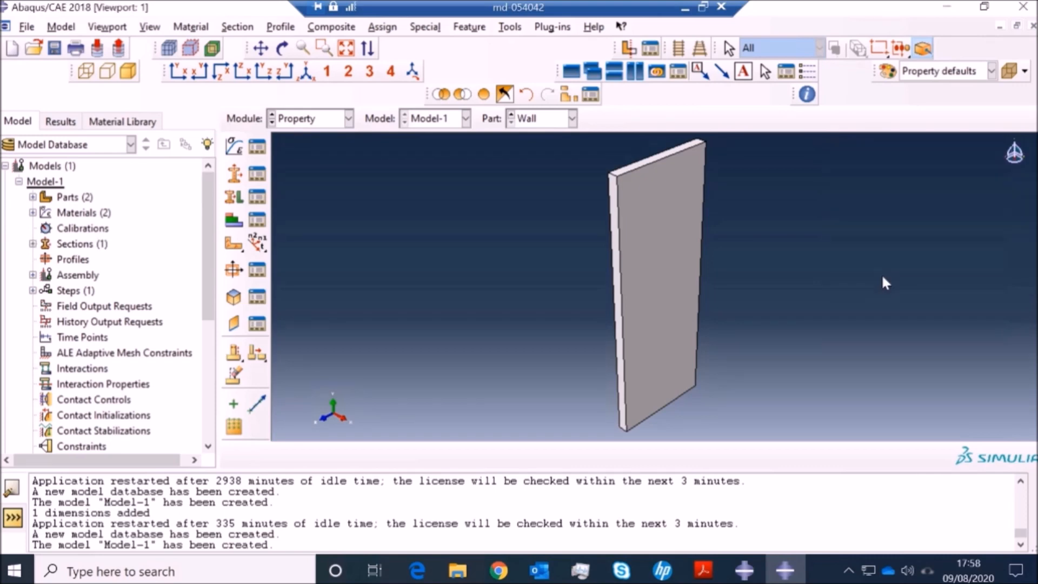
# - Create a solid homogeneous section named Wall that uses the Wall material
pyautogui.click(234, 173)
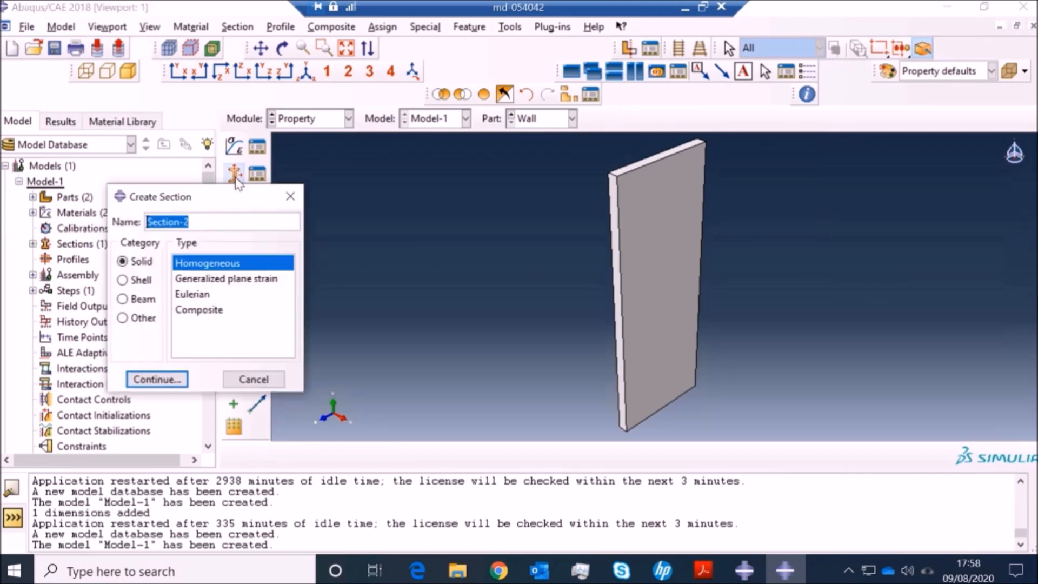
pyautogui.write('Wall')
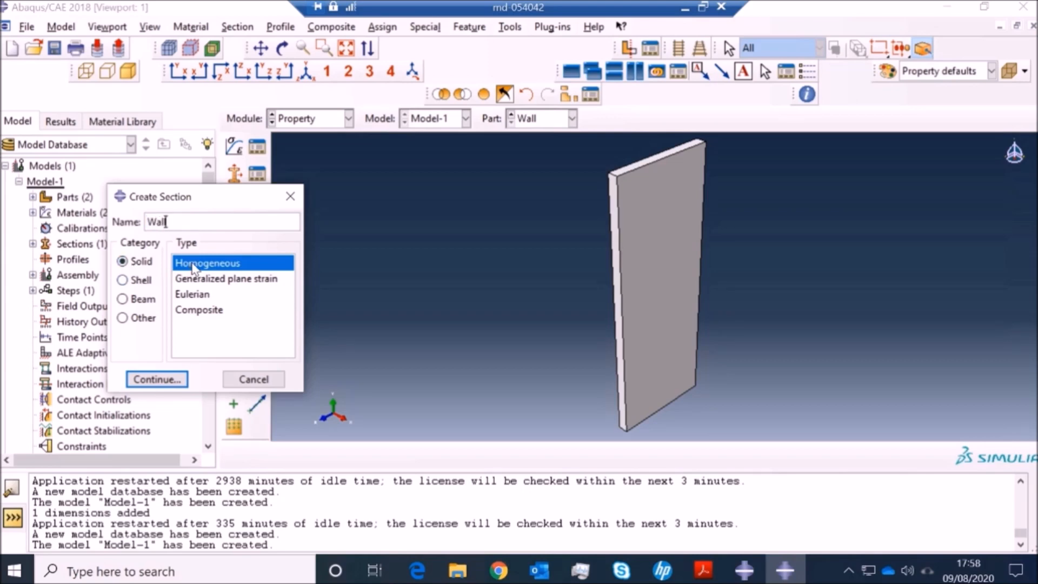
pyautogui.click(157, 379)
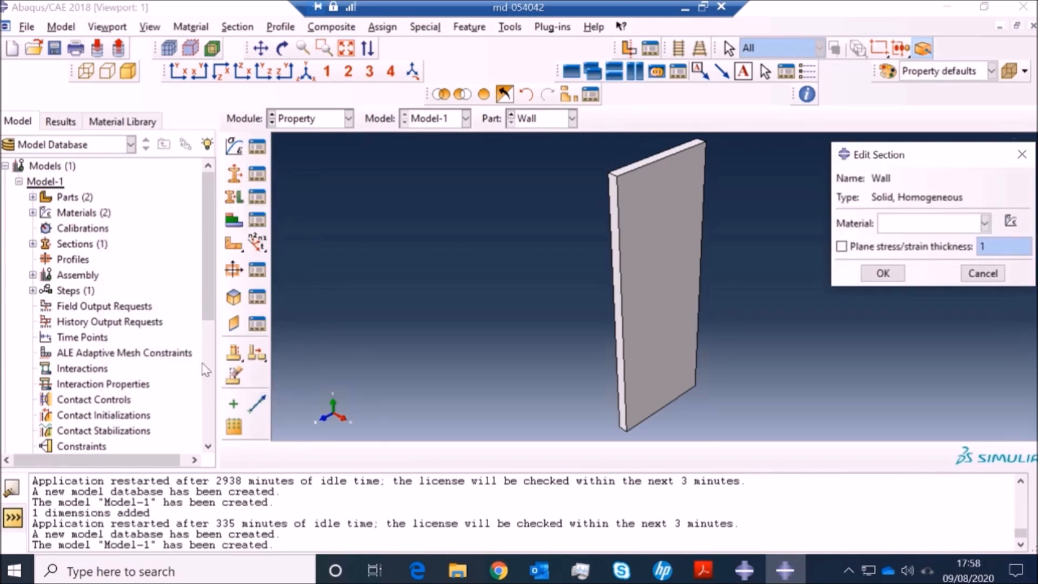
pyautogui.click(920, 227)
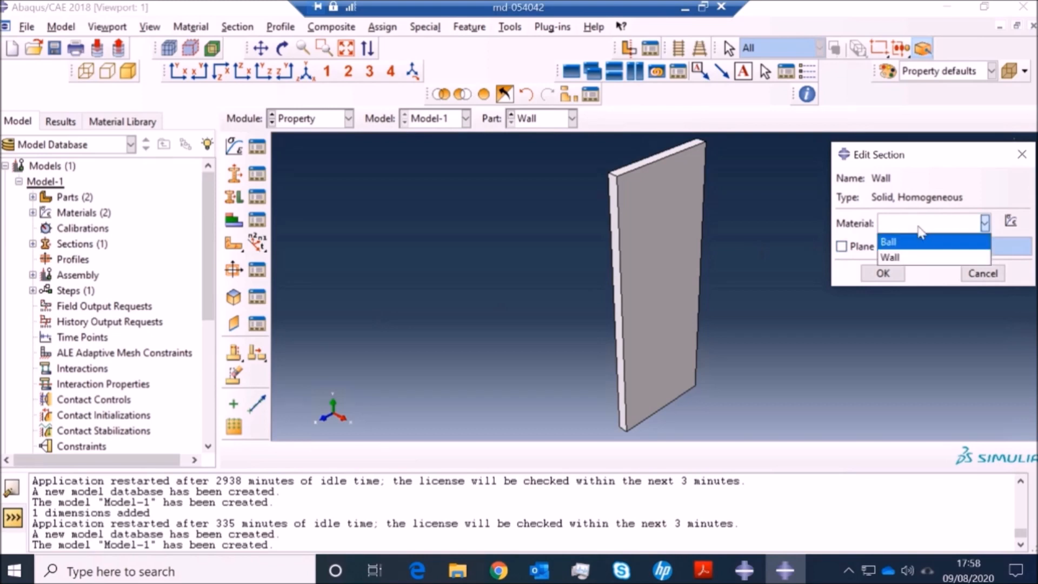
pyautogui.click(907, 259)
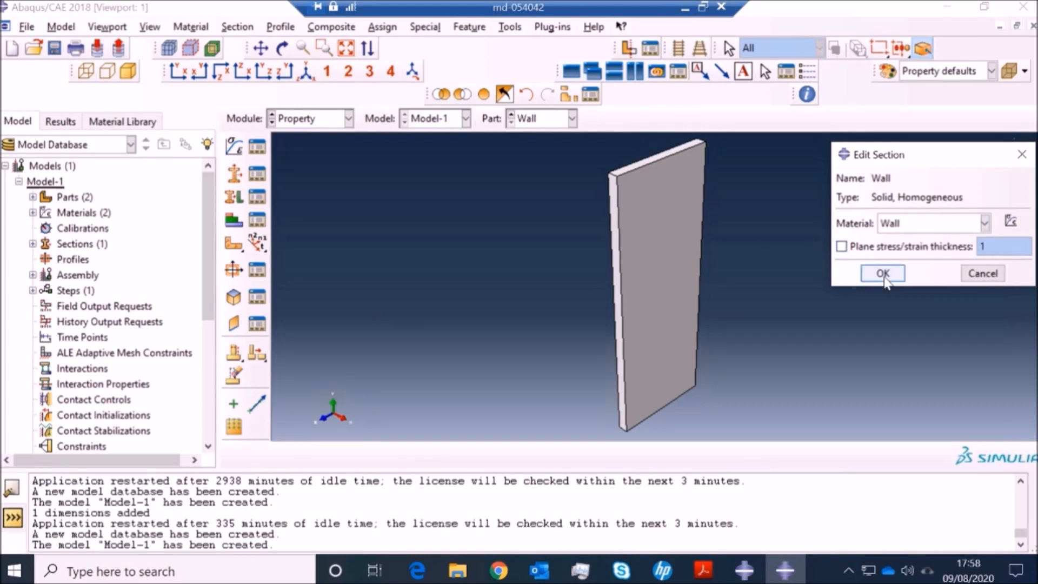
pyautogui.click(883, 273)
# - Assign the Wall section to the entire wall part
pyautogui.click(234, 197)
pyautogui.click(658, 268)
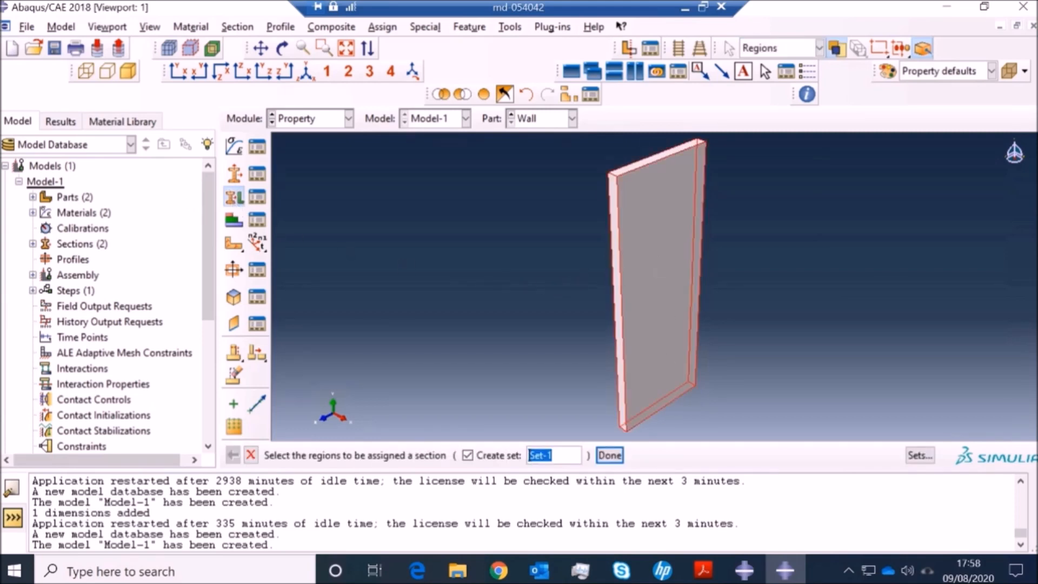
pyautogui.click(610, 455)
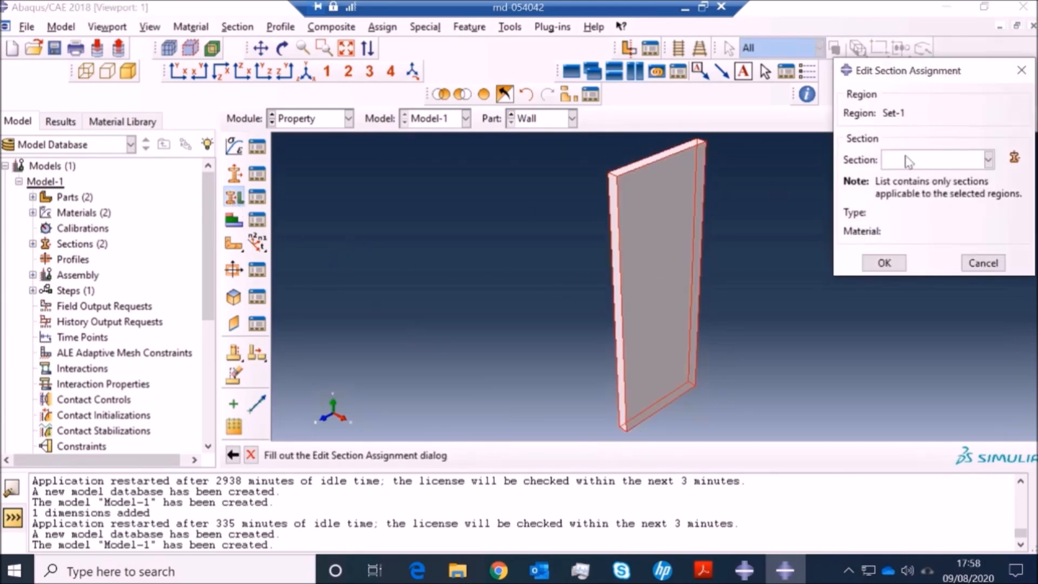
pyautogui.click(912, 161)
pyautogui.click(898, 194)
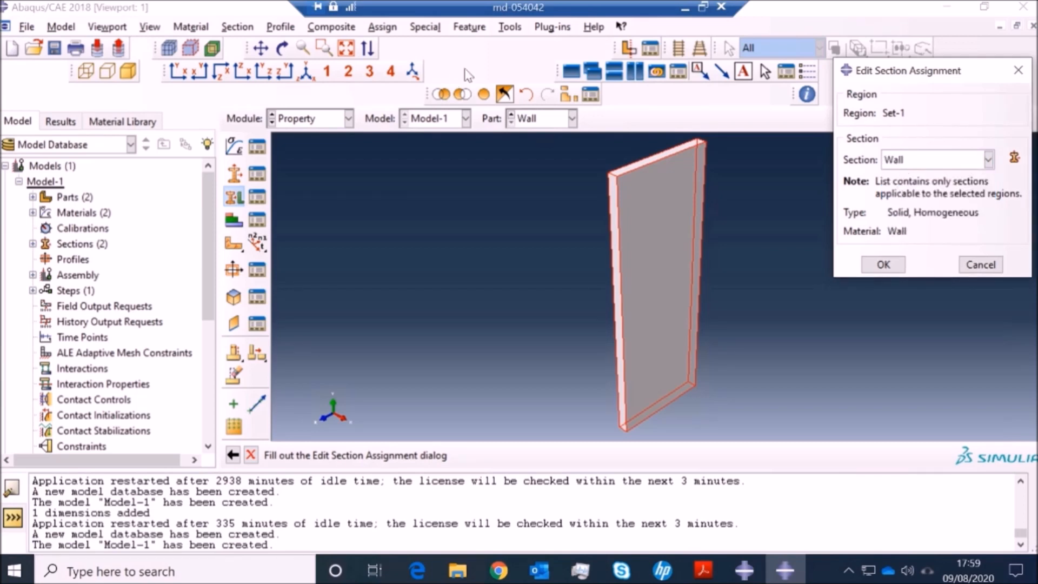
pyautogui.click(884, 264)
# - Assign the Ball section to the entire ball part
pyautogui.click(545, 120)
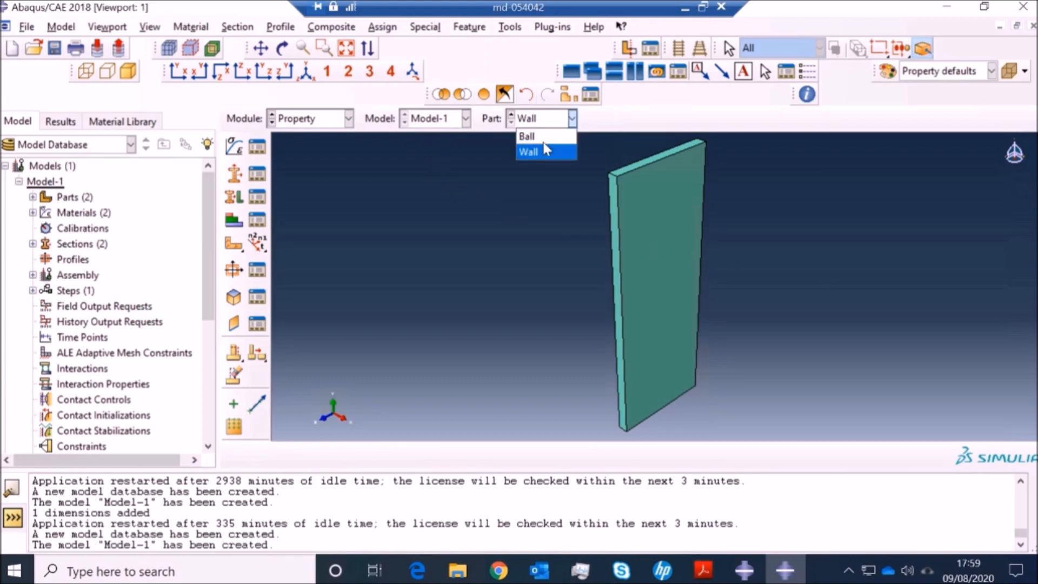
pyautogui.click(527, 137)
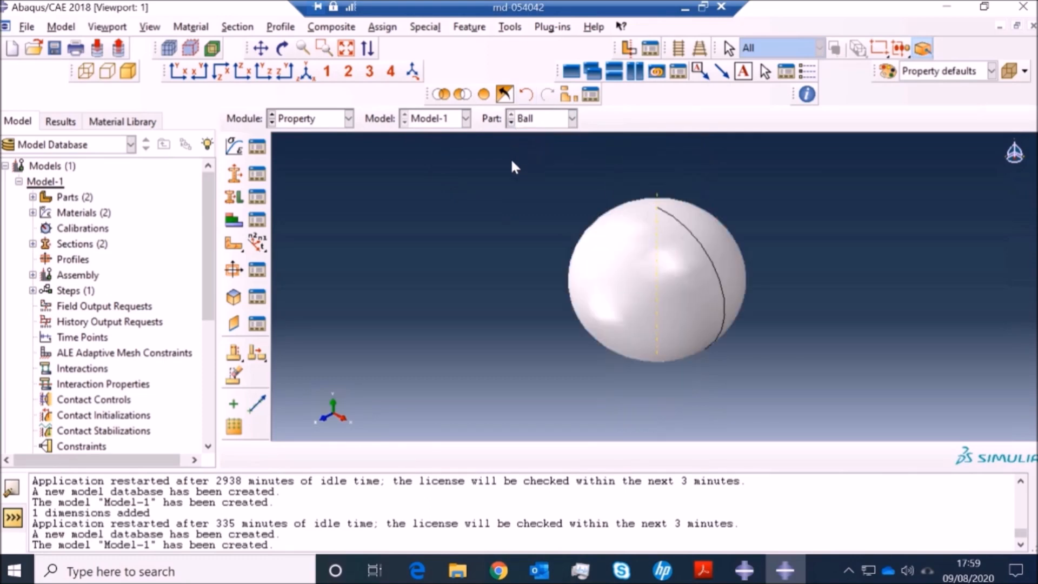
pyautogui.click(234, 197)
pyautogui.click(609, 278)
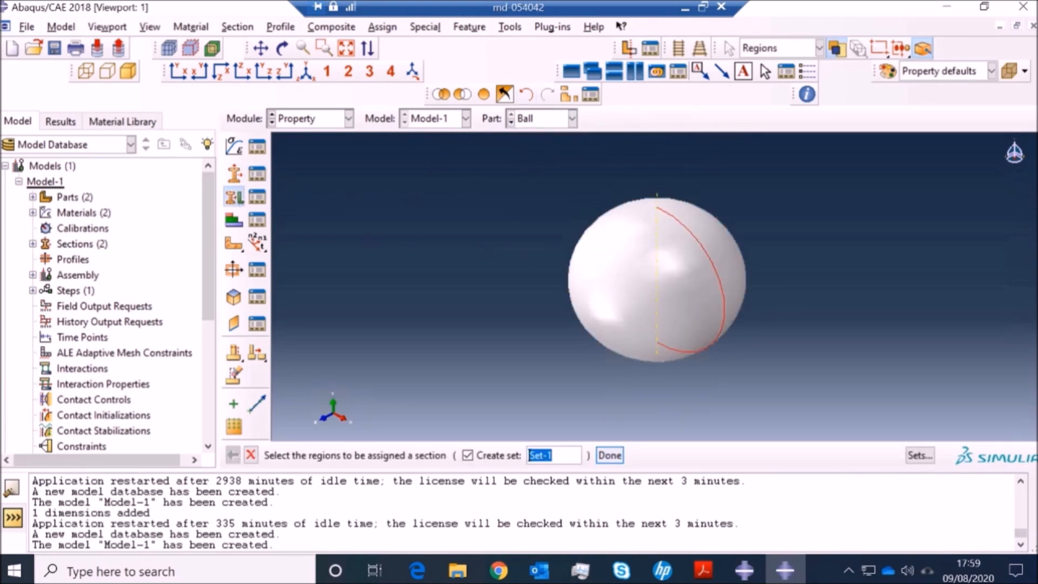
pyautogui.click(610, 455)
pyautogui.click(918, 159)
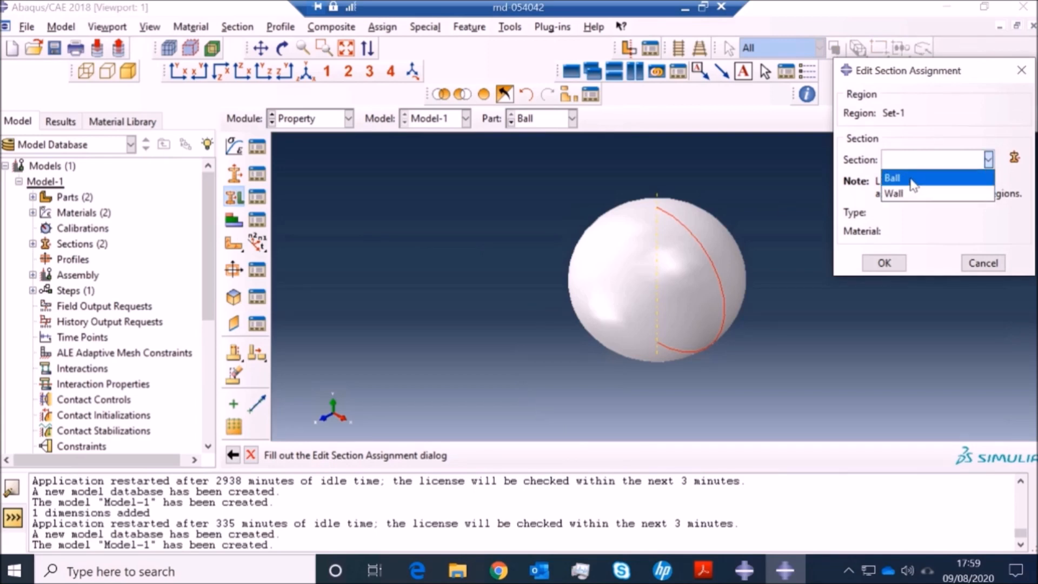
pyautogui.click(912, 176)
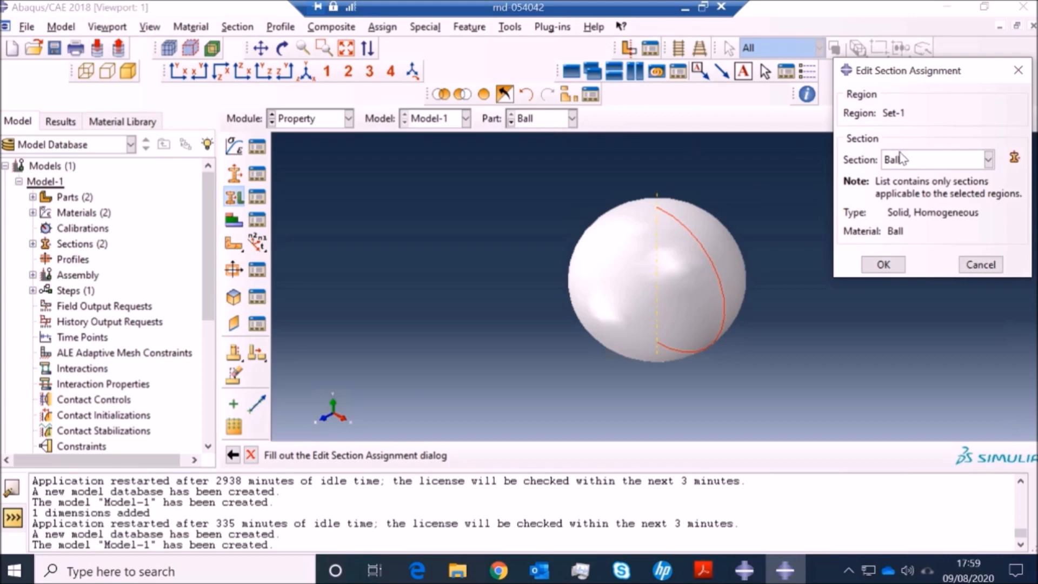
pyautogui.click(884, 269)
# - Create dependent instances of the Ball and Wall parts in the assembly, with auto-offset from other instances
pyautogui.click(349, 118)
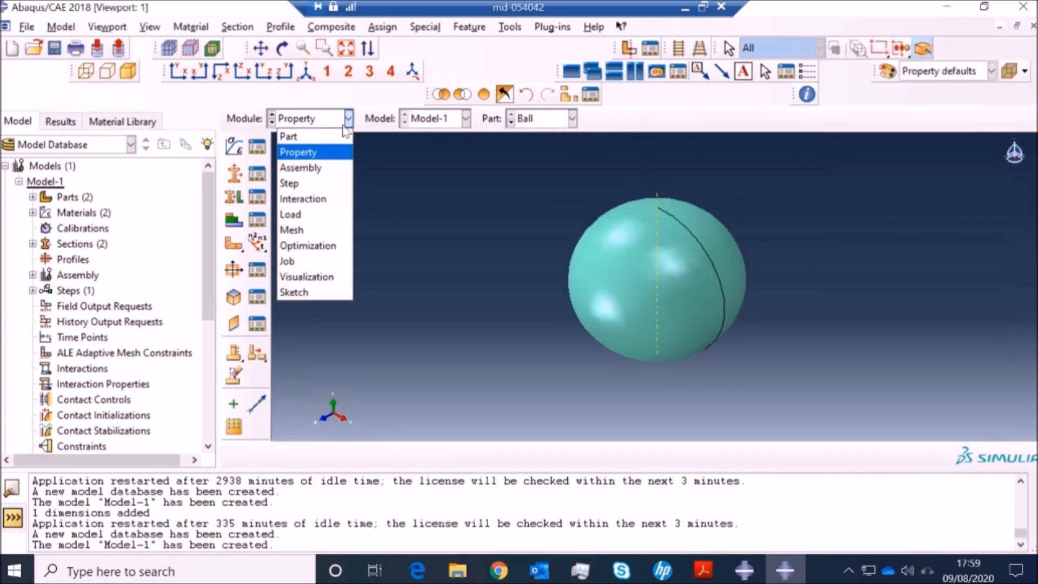
pyautogui.click(311, 167)
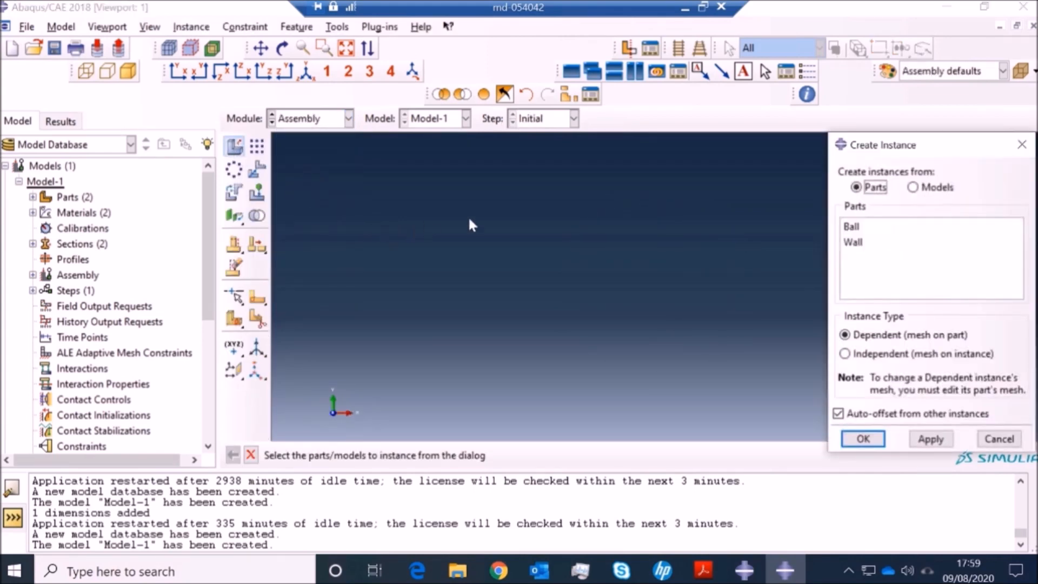
pyautogui.keyDown('shift'); pyautogui.click(879, 242); pyautogui.keyUp('shift')
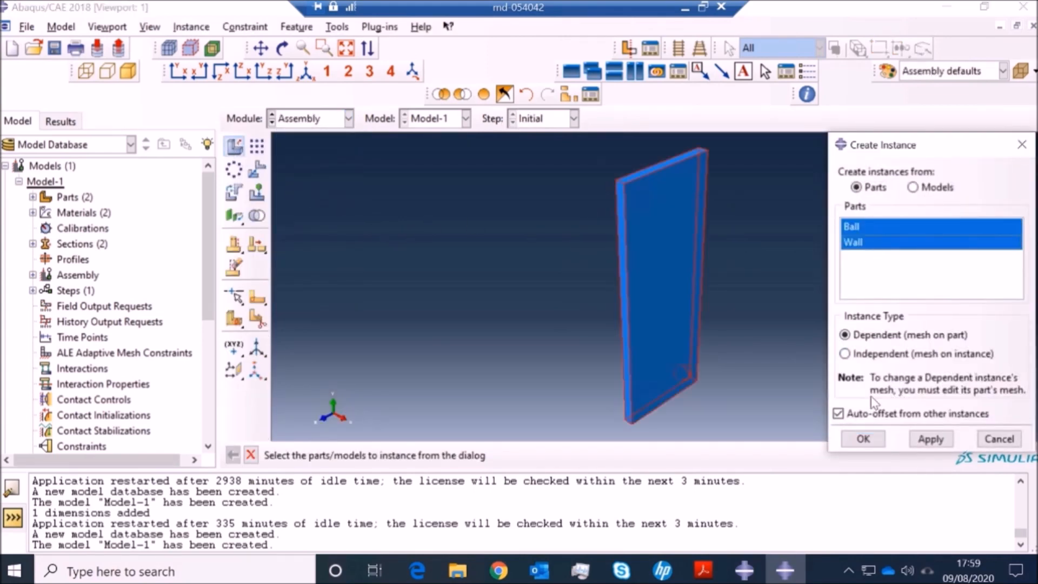
pyautogui.click(876, 443)
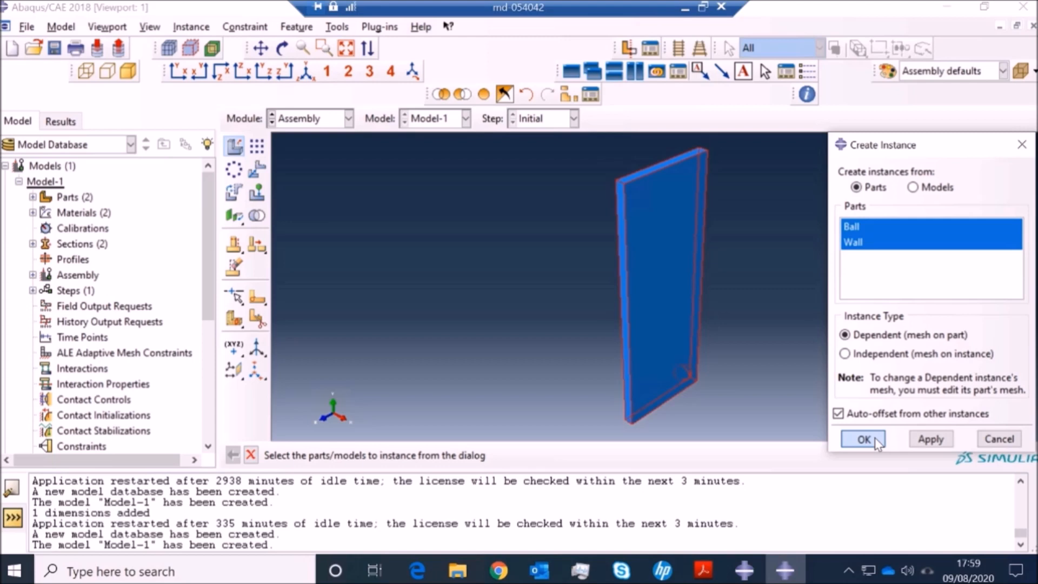
pyautogui.click(876, 441)
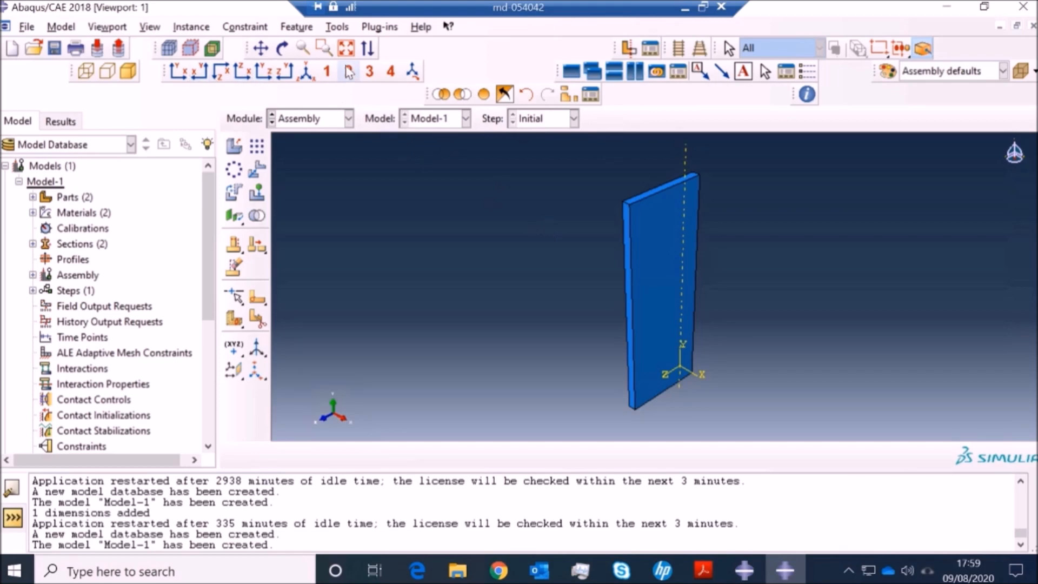
# - Translate the ball instance by 0, 750, 250 in X, Y, Z in front of the wall face
pyautogui.click(283, 54)
pyautogui.moveTo(685, 372); pyautogui.dragTo(727, 268)
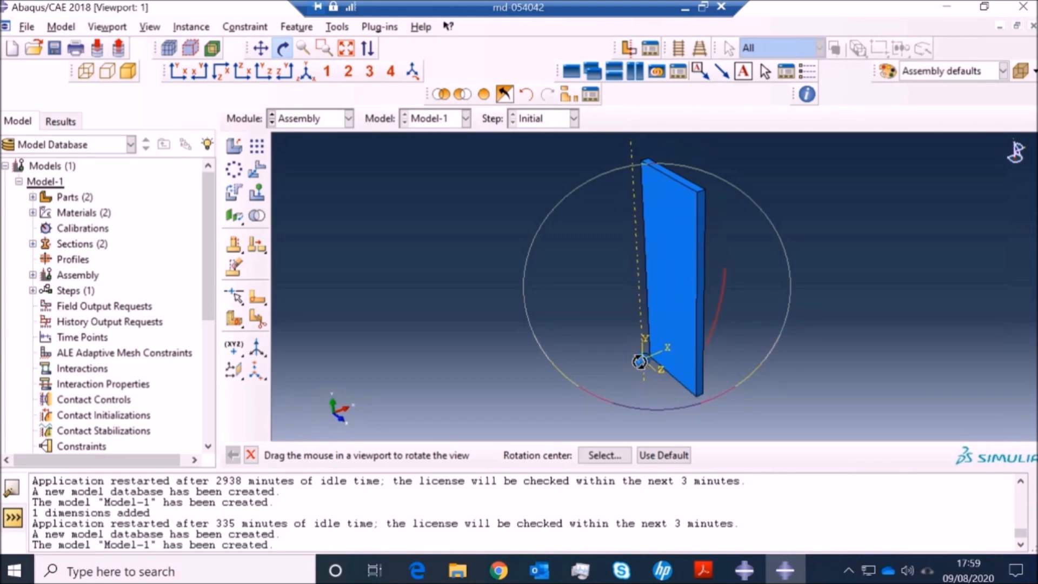
pyautogui.click(283, 48)
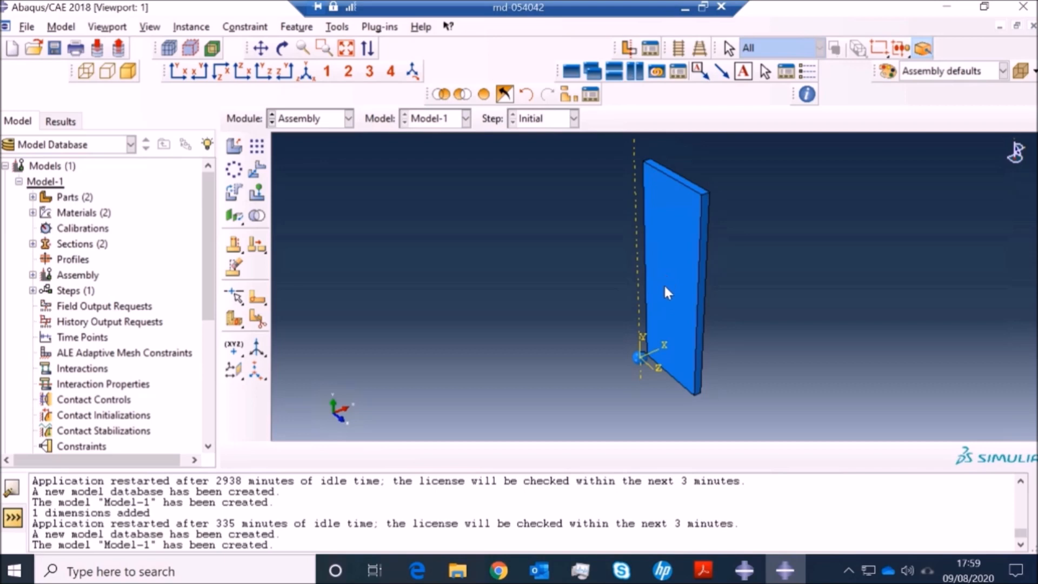
pyautogui.click(258, 170)
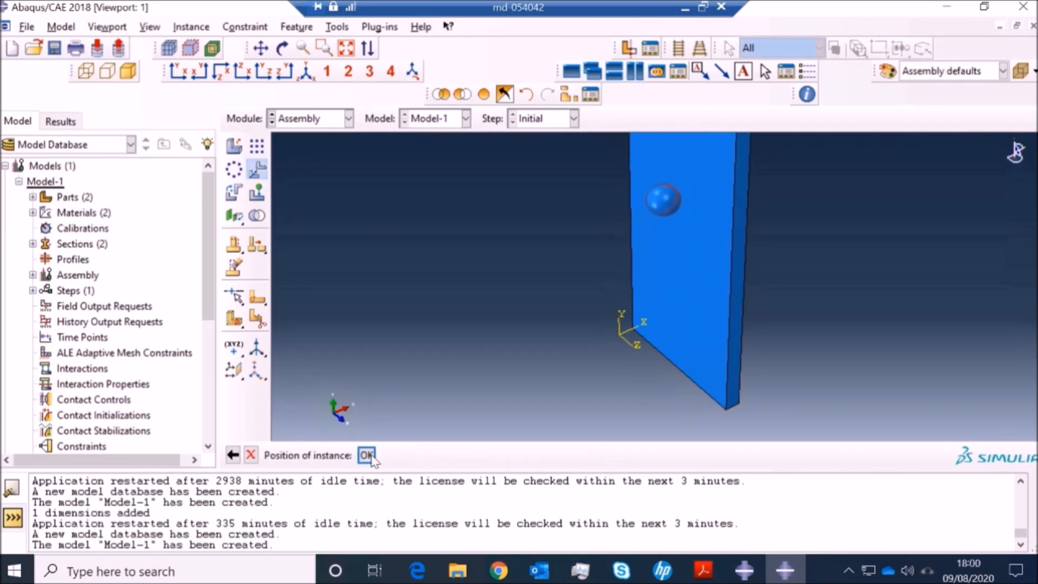
pyautogui.click(367, 455)
# - Rotate the assembly view until the ball shows in front of the wall, and save it as the auto-fit view User 1
pyautogui.scroll(3, 726, 162)
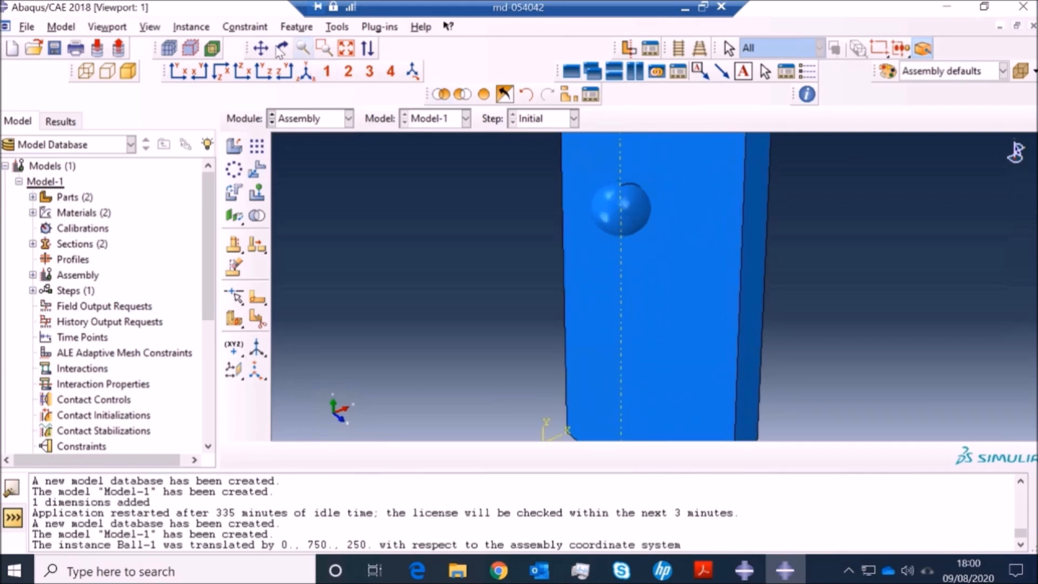
pyautogui.click(282, 49)
pyautogui.moveTo(716, 232); pyautogui.dragTo(615, 157)
pyautogui.click(346, 48)
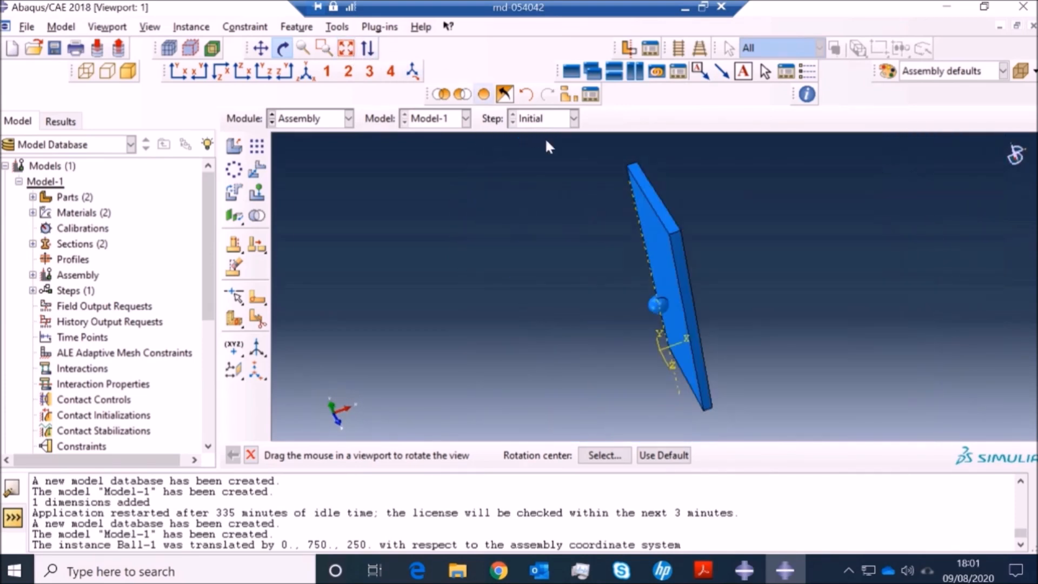
pyautogui.click(310, 75)
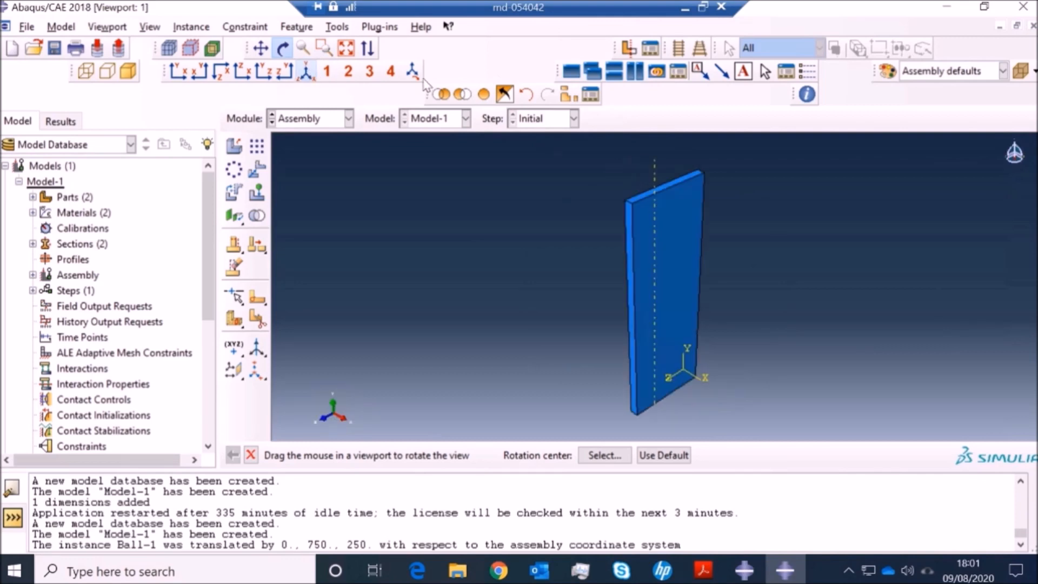
pyautogui.click(278, 56)
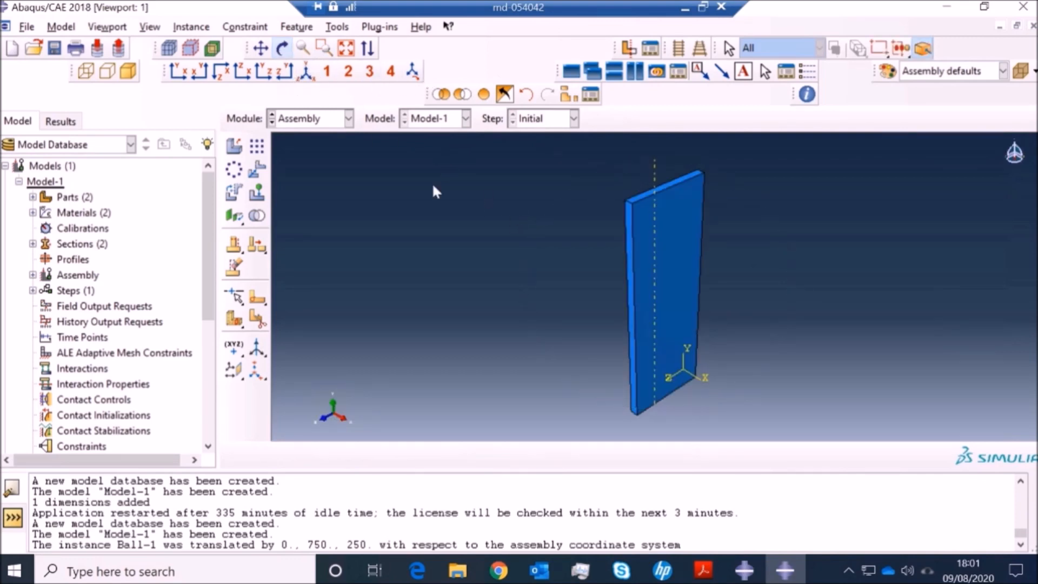
pyautogui.click(282, 48)
pyautogui.moveTo(612, 339); pyautogui.dragTo(660, 250)
pyautogui.click(413, 71)
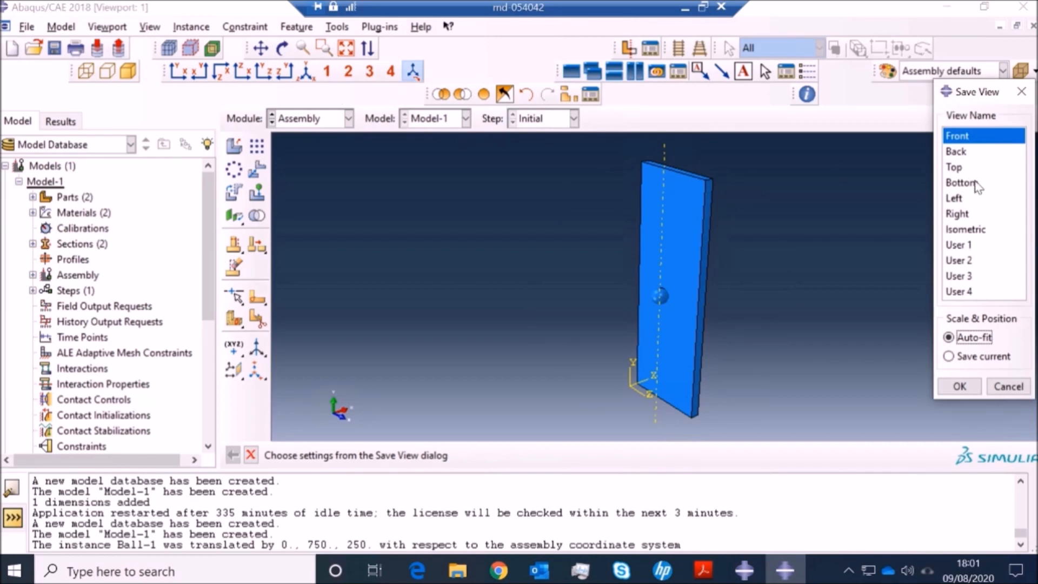
pyautogui.click(961, 246)
pyautogui.click(960, 386)
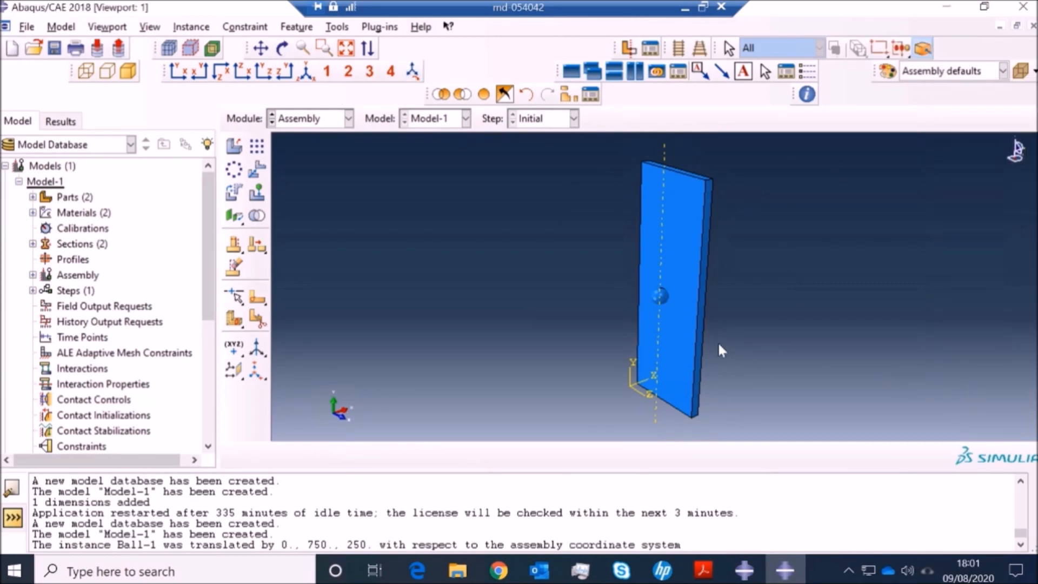
# - Translate the ball instance by -1, 0, 0 from the origin and display the assembly in wireframe
pyautogui.scroll(1, 757, 282)
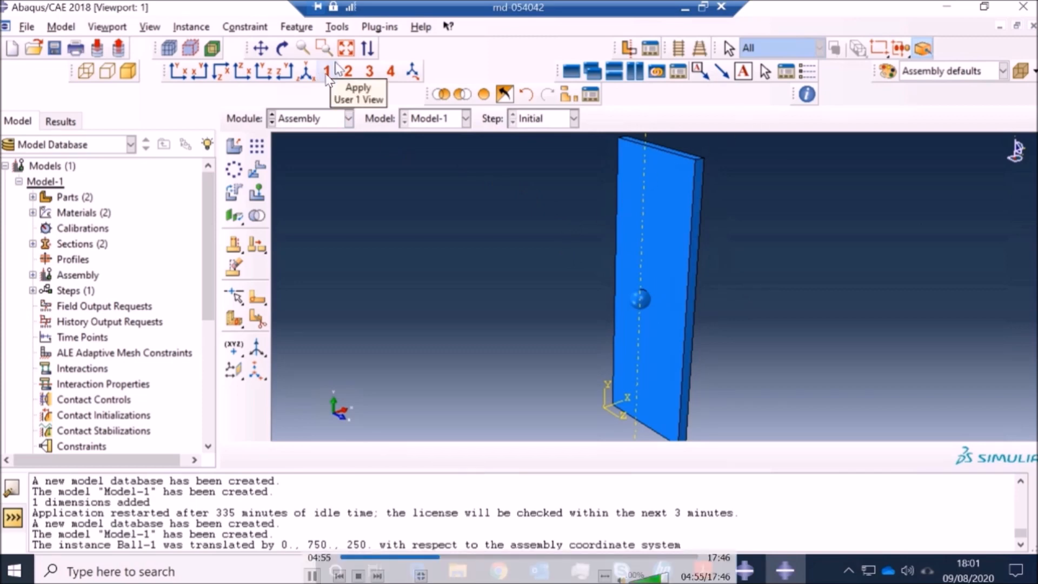
pyautogui.click(257, 169)
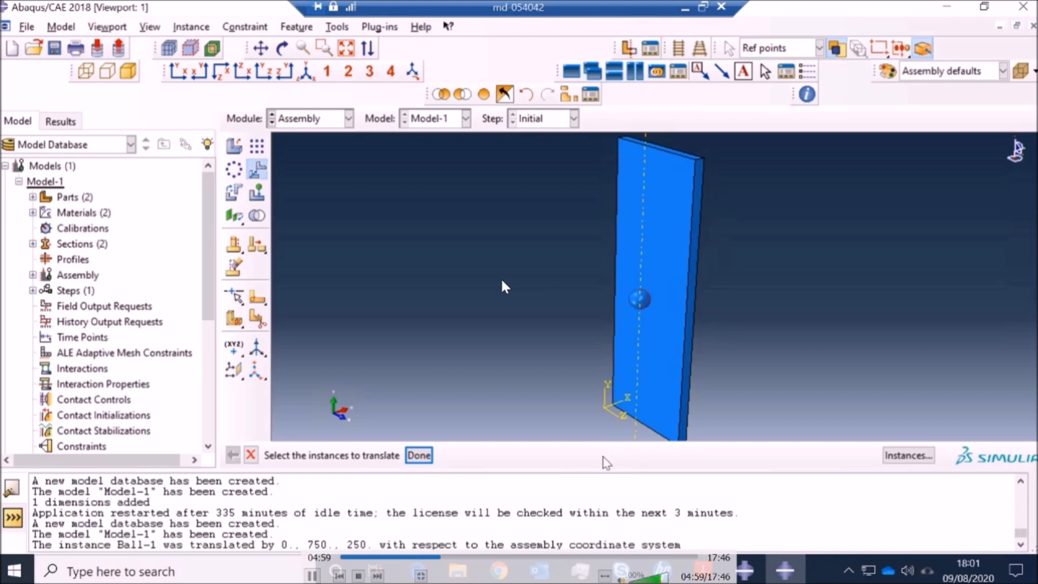
pyautogui.click(419, 455)
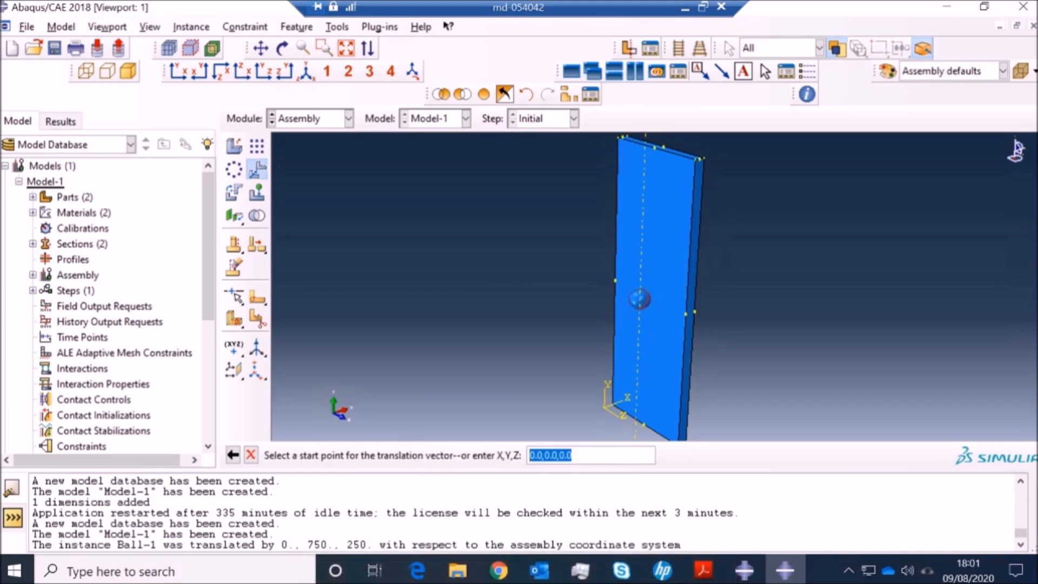
pyautogui.press('Return')
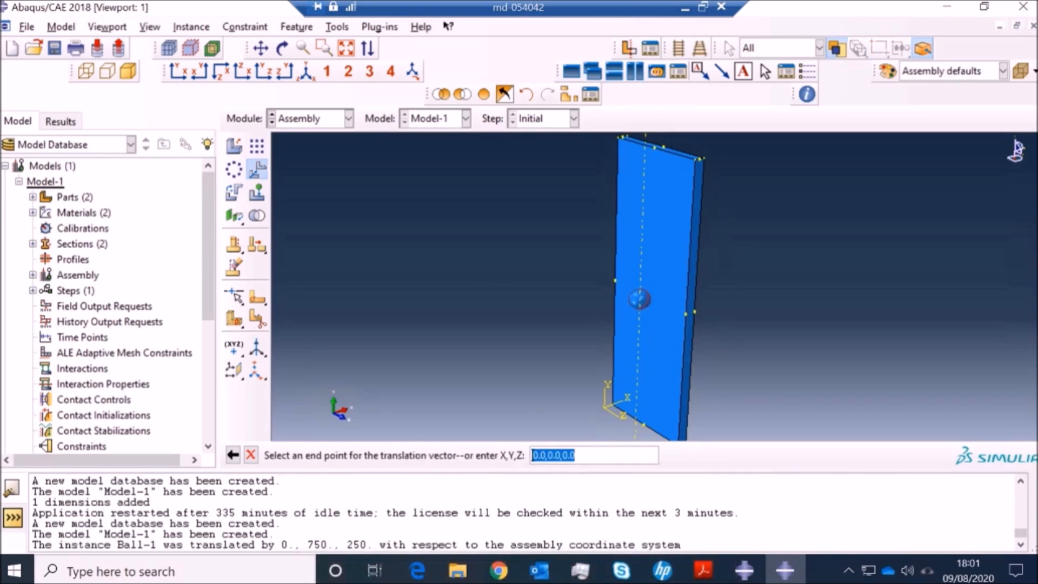
pyautogui.click(537, 455)
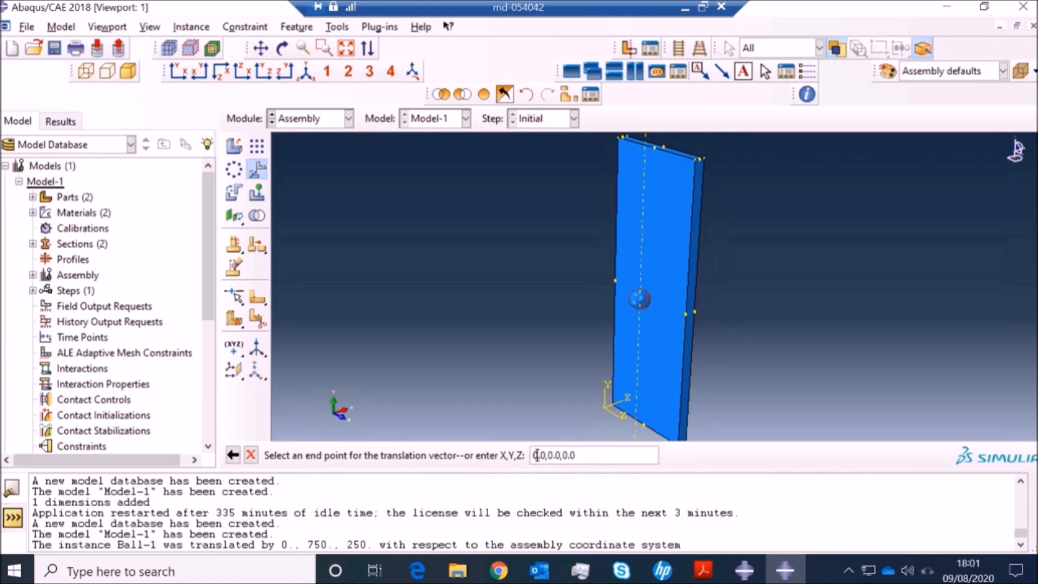
pyautogui.write('-1')
pyautogui.press('Return')
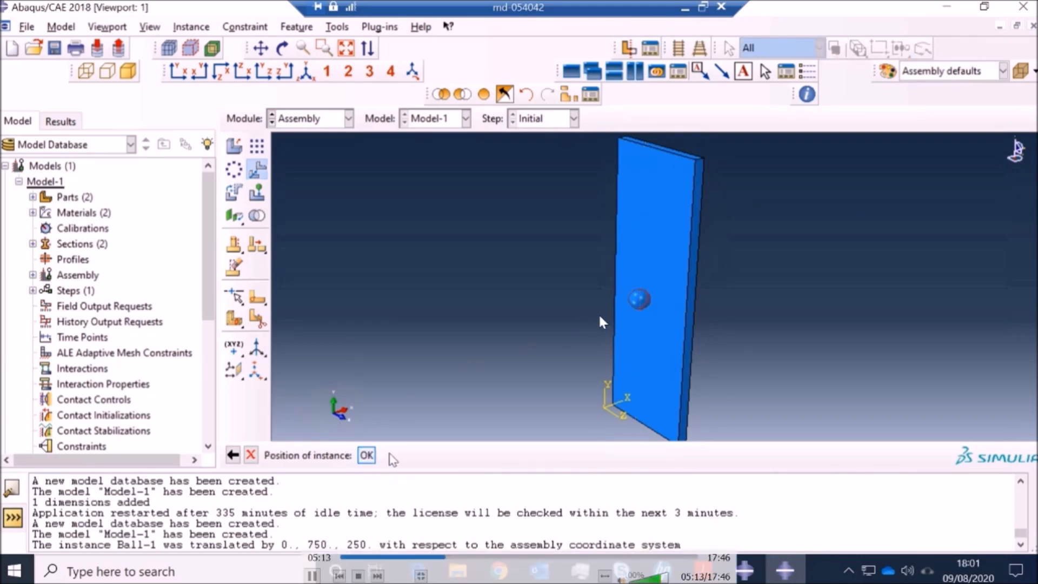
pyautogui.click(367, 455)
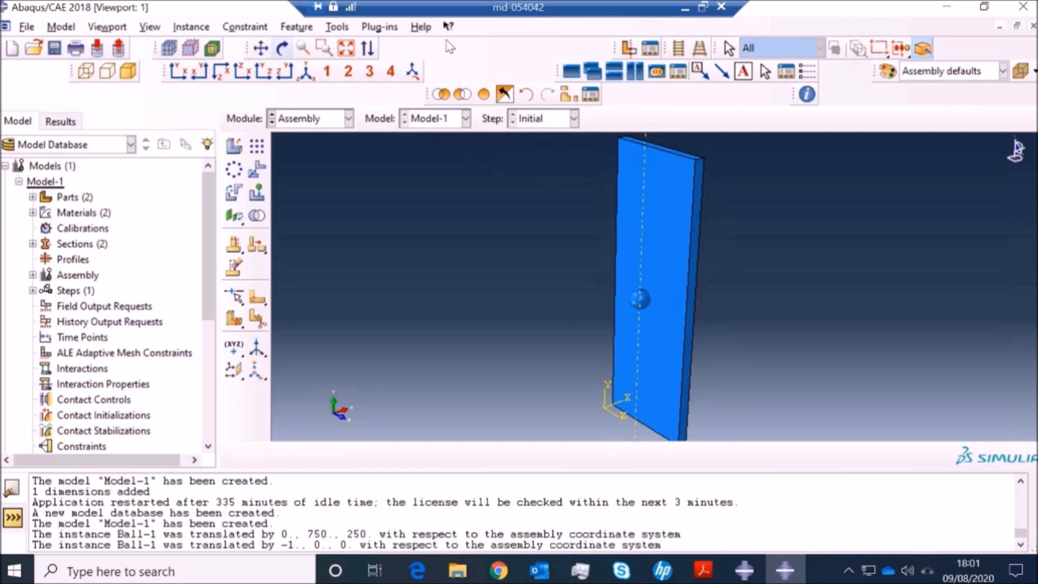
pyautogui.click(86, 71)
pyautogui.scroll(5, 692, 306)
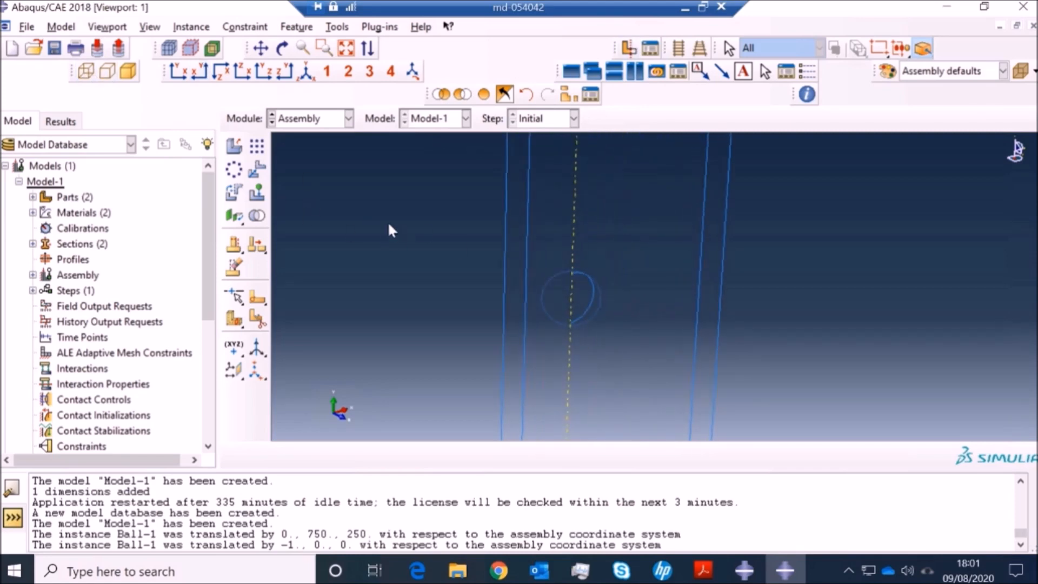
# - In the Step module, create a general Dynamic, Explicit analysis step after the Initial step
pyautogui.click(290, 118)
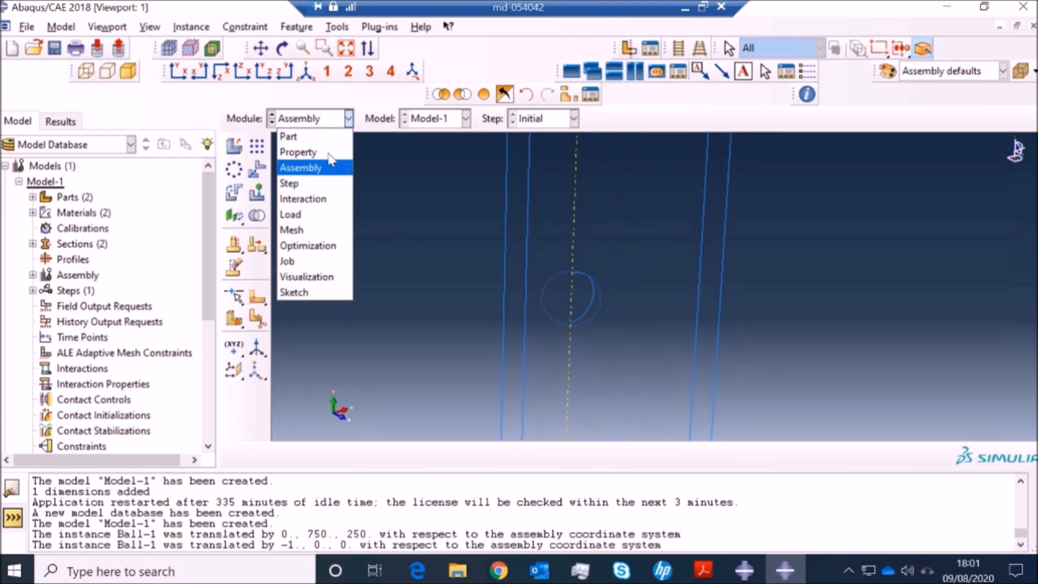
pyautogui.click(305, 182)
pyautogui.click(257, 147)
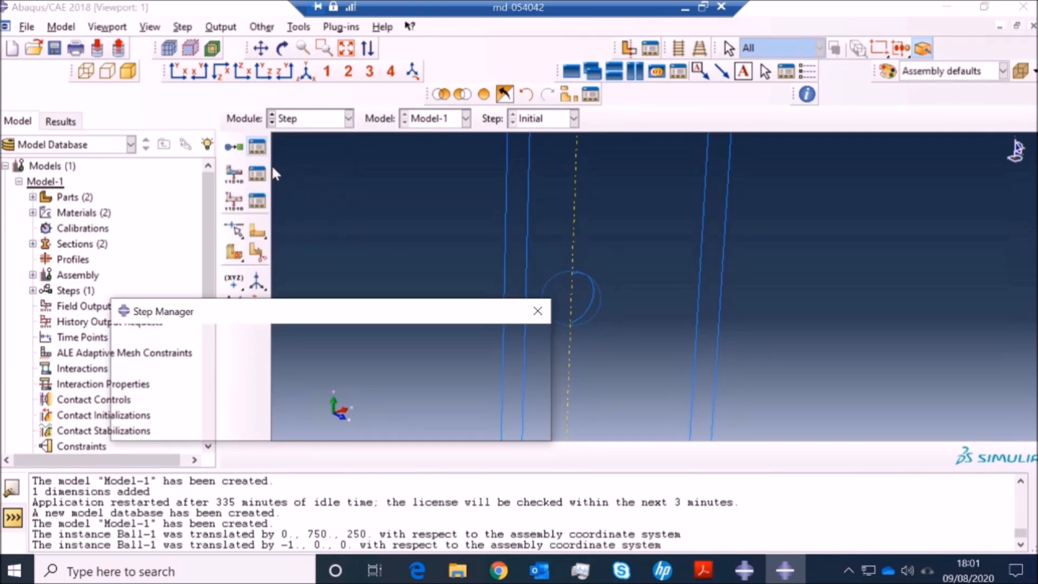
pyautogui.click(143, 430)
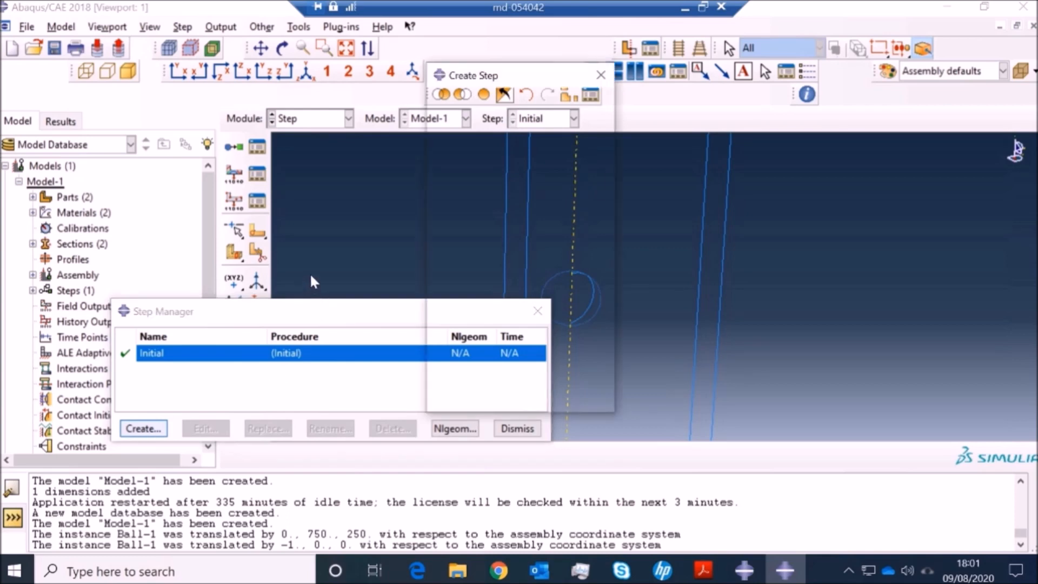
pyautogui.scroll(-1, 473, 282)
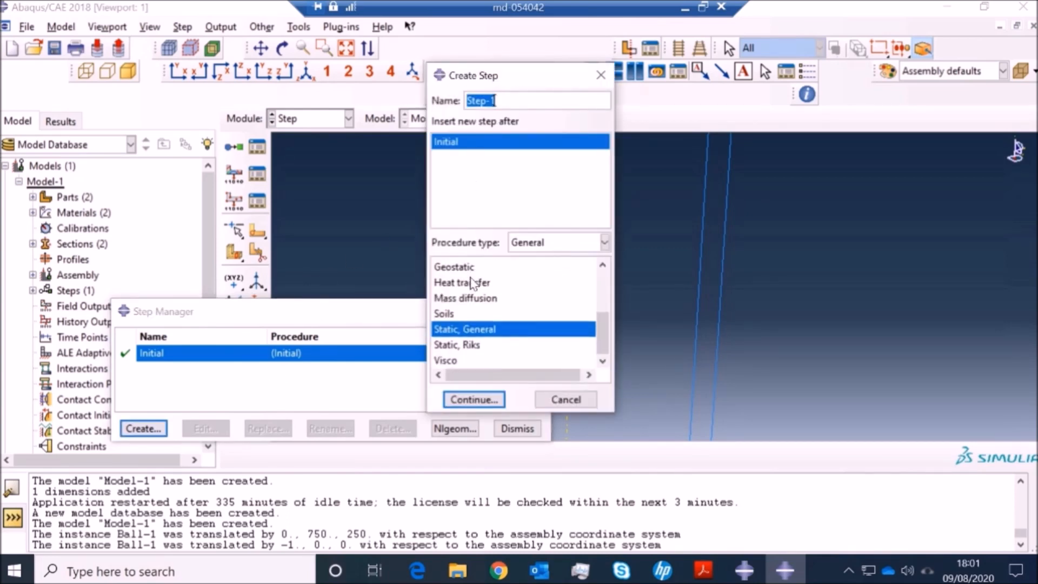
pyautogui.scroll(5, 475, 288)
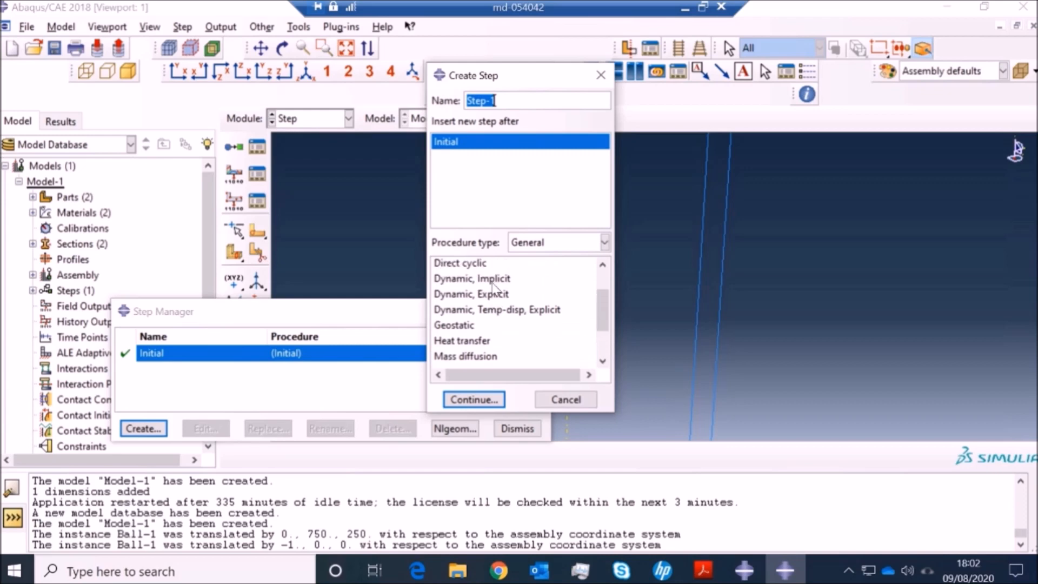
pyautogui.click(486, 314)
pyautogui.click(475, 399)
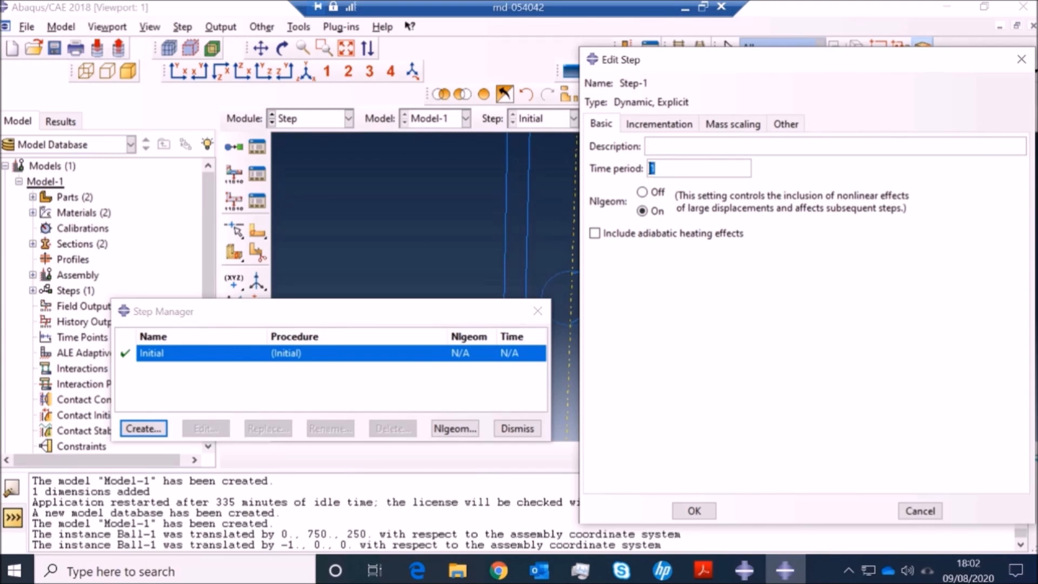
# - Review the incrementation, mass scaling and bulk viscosity settings, and accept the step with time period 1 and Nlgeom on
pyautogui.click(659, 124)
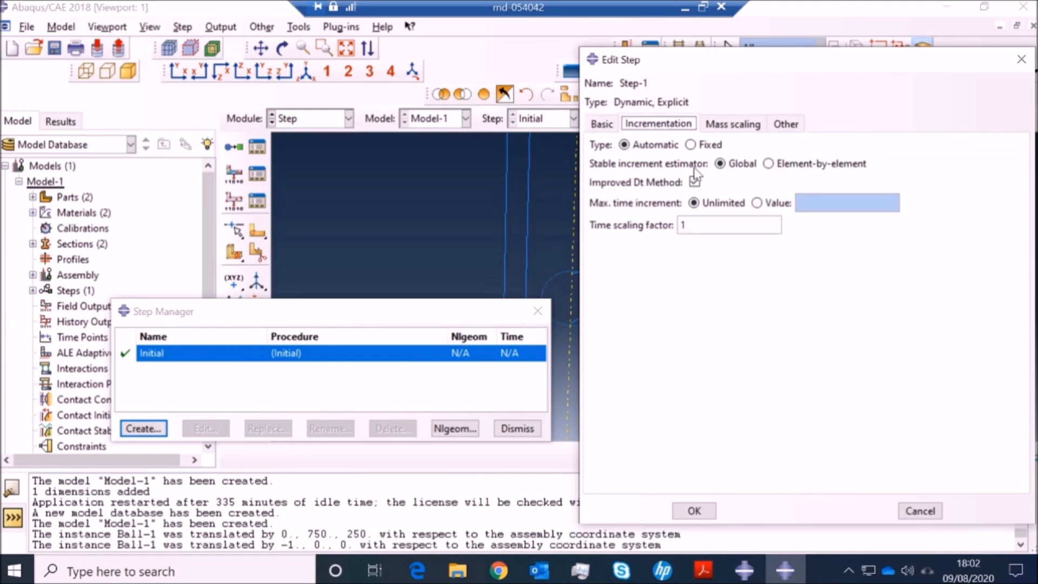
pyautogui.click(722, 129)
pyautogui.click(785, 124)
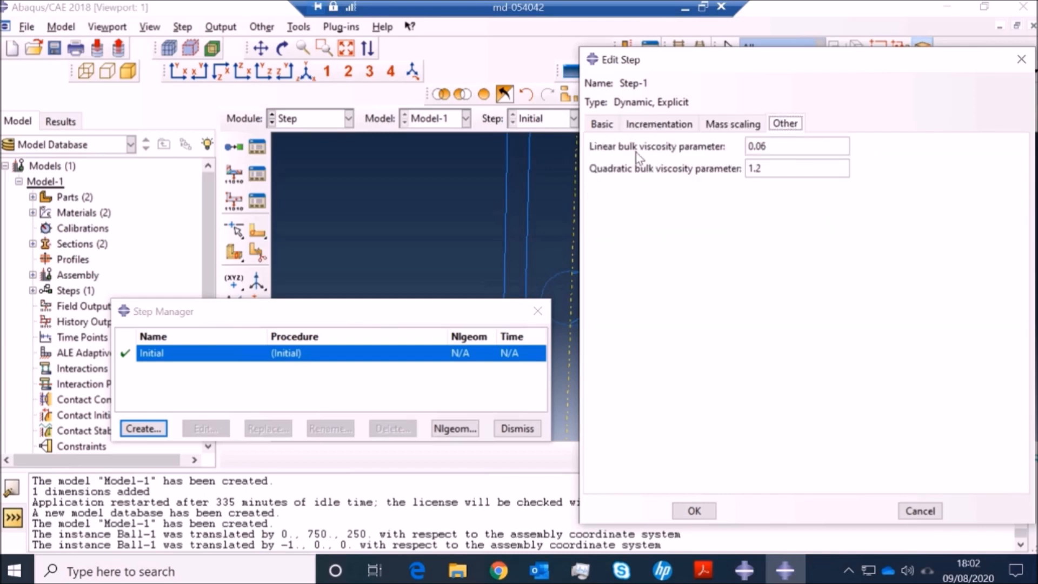
pyautogui.click(600, 125)
pyautogui.click(643, 211)
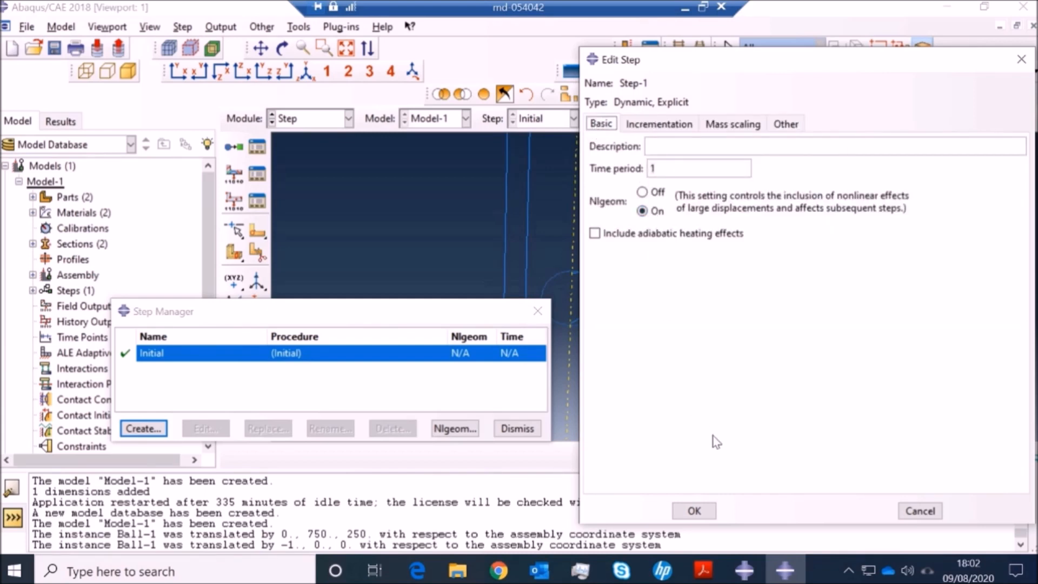
pyautogui.click(694, 511)
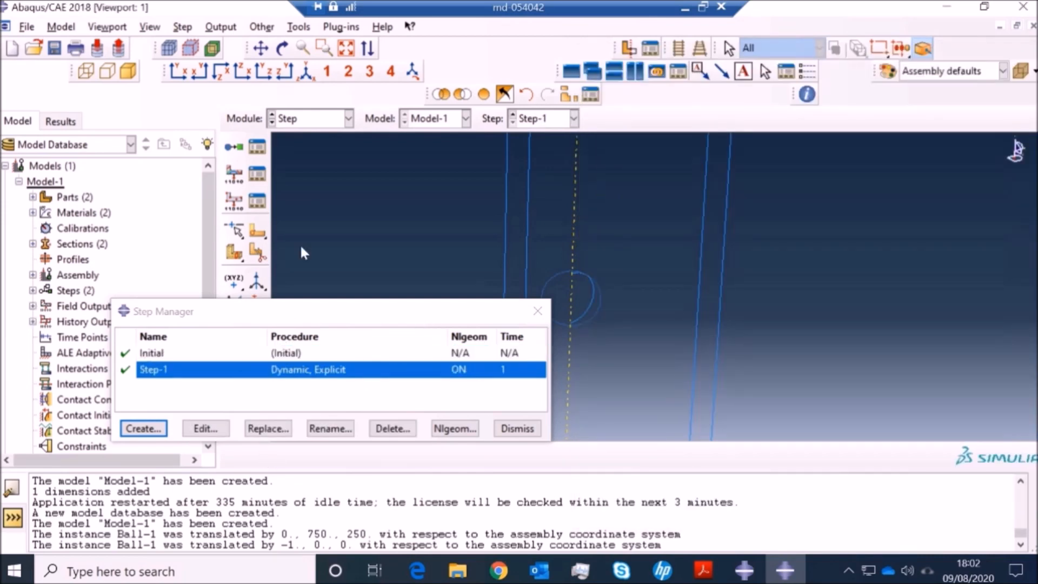
# - In the Interaction module, start a General contact (Explicit) interaction in Step-1 covering all surfaces with self
pyautogui.click(316, 119)
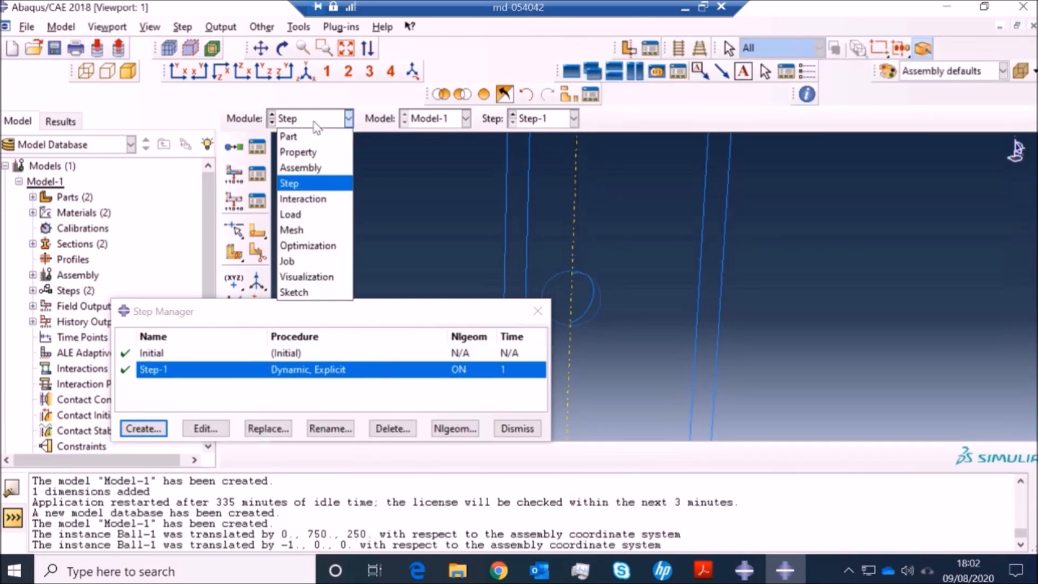
pyautogui.click(308, 200)
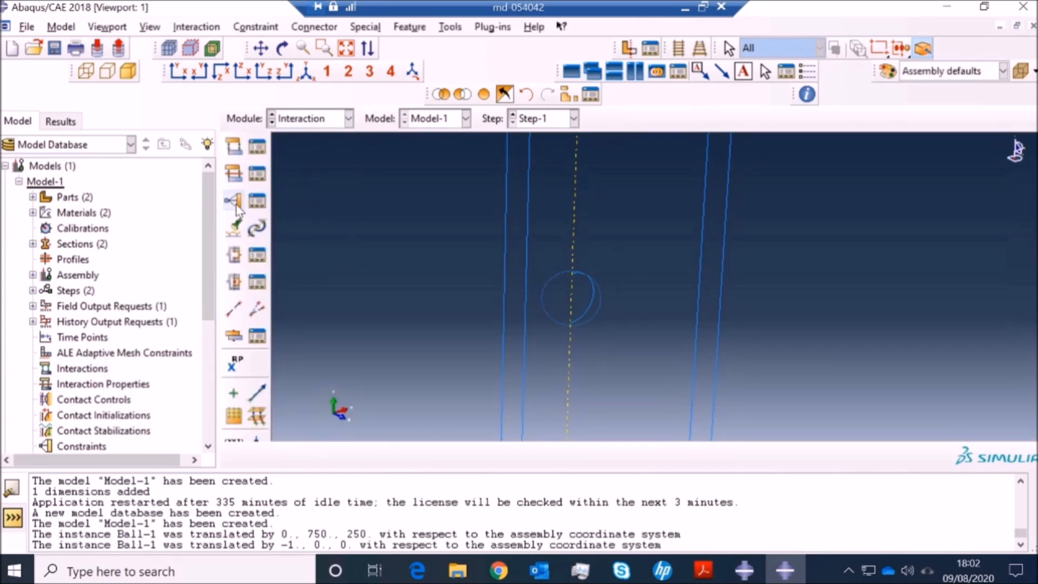
pyautogui.click(258, 147)
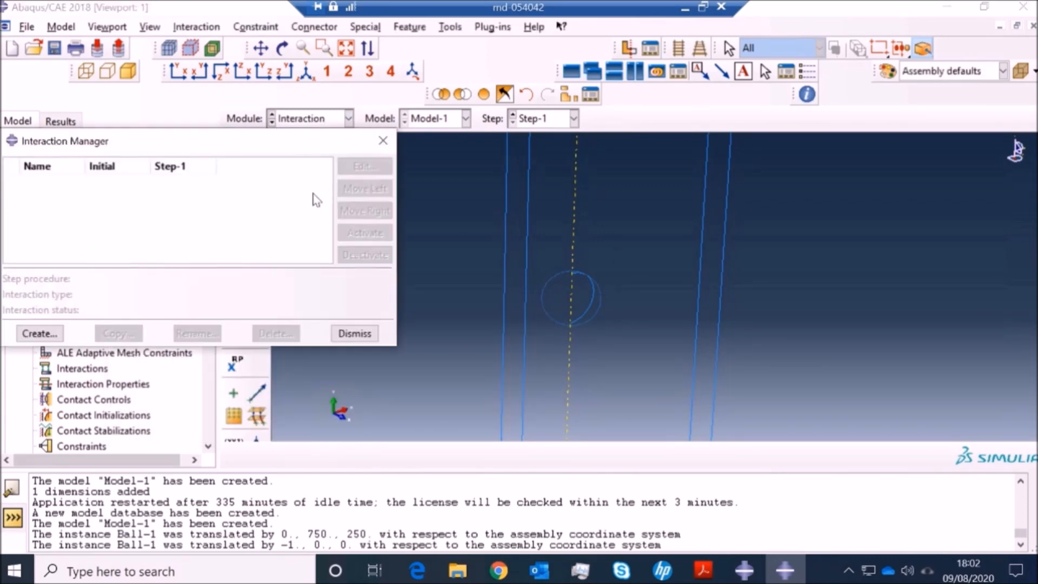
pyautogui.click(40, 333)
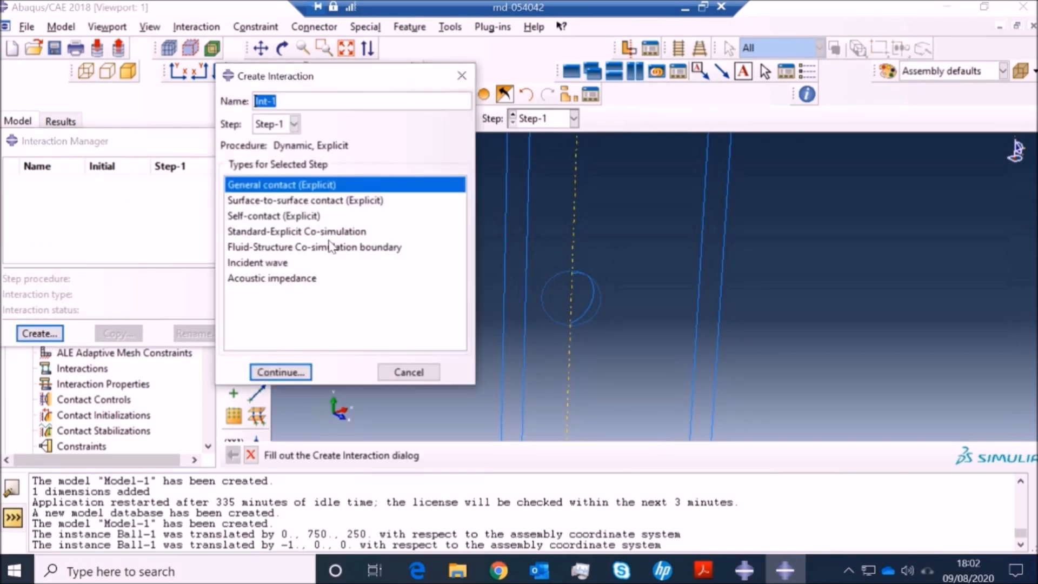
pyautogui.click(281, 372)
pyautogui.click(913, 287)
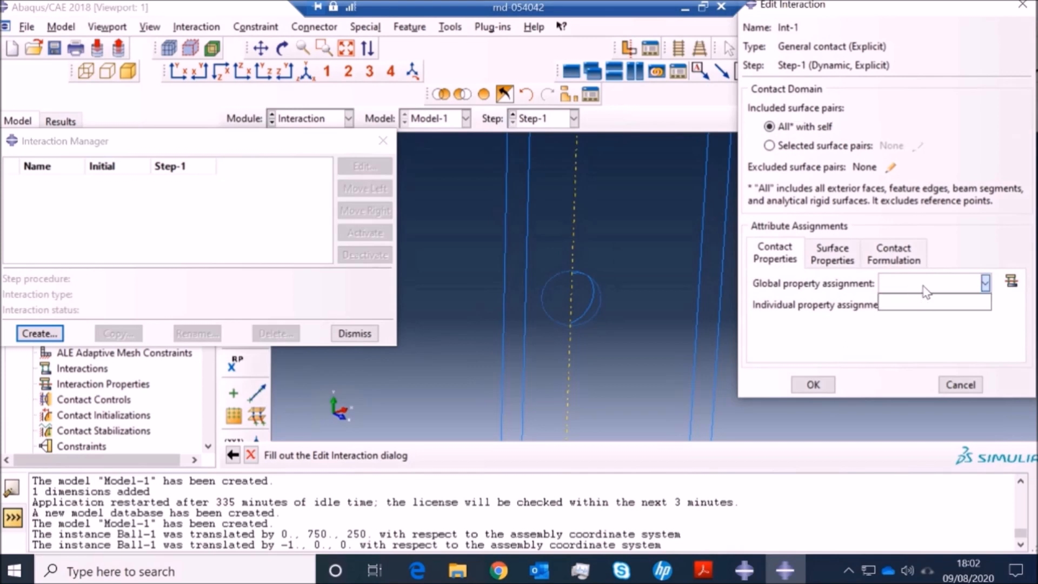
# - Create a contact interaction property with frictionless tangential behavior and "Hard" contact normal behavior that allows separation after contact
pyautogui.click(1012, 283)
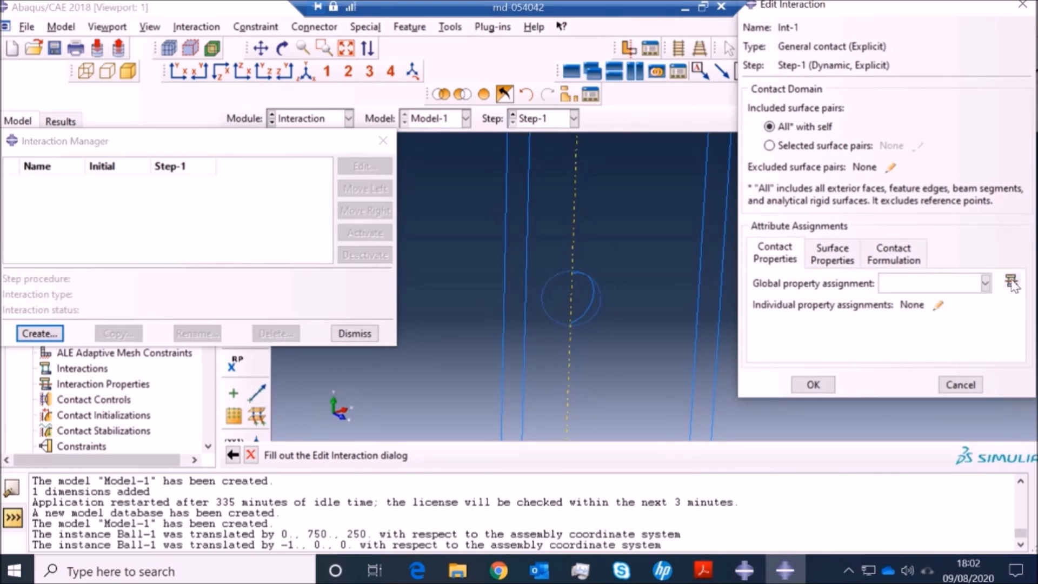
pyautogui.click(1012, 282)
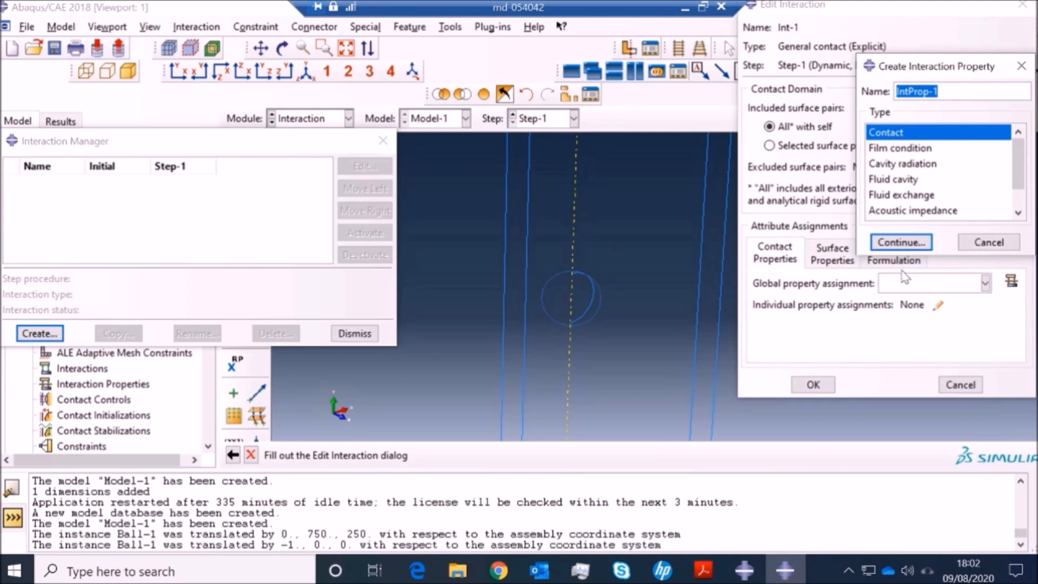
pyautogui.click(901, 242)
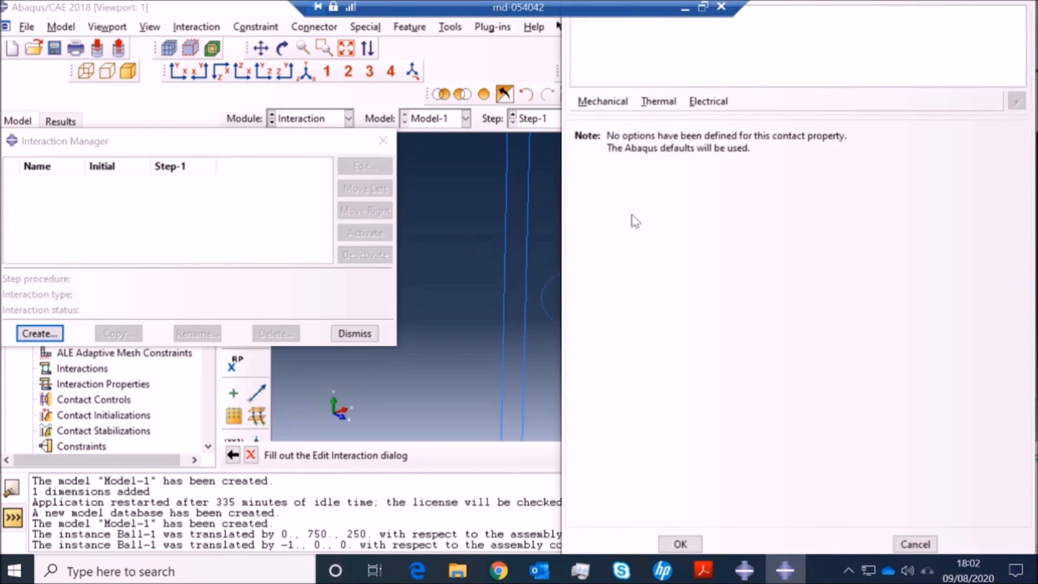
pyautogui.click(603, 101)
pyautogui.click(619, 119)
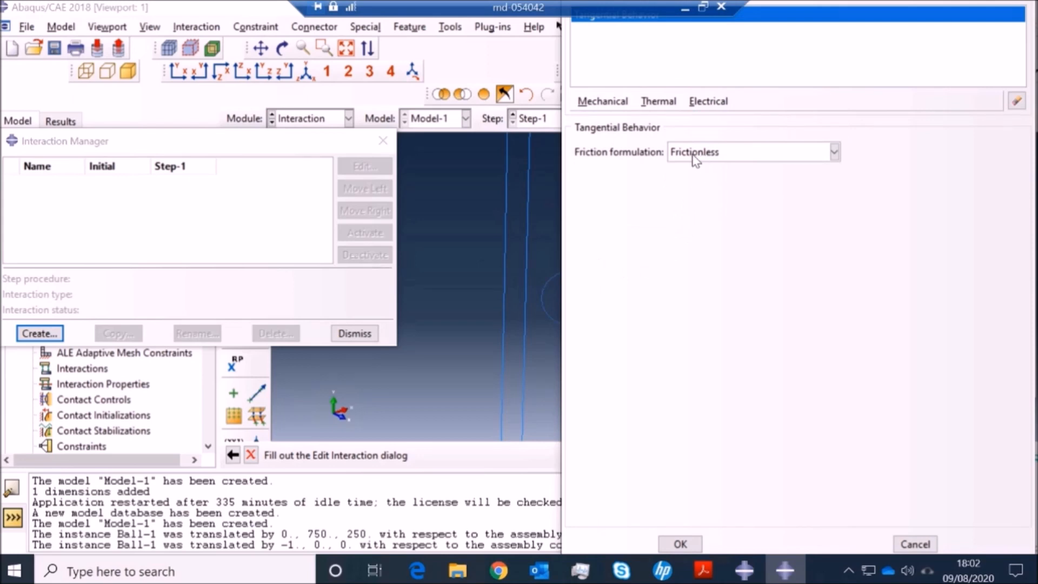
pyautogui.click(604, 103)
pyautogui.click(614, 136)
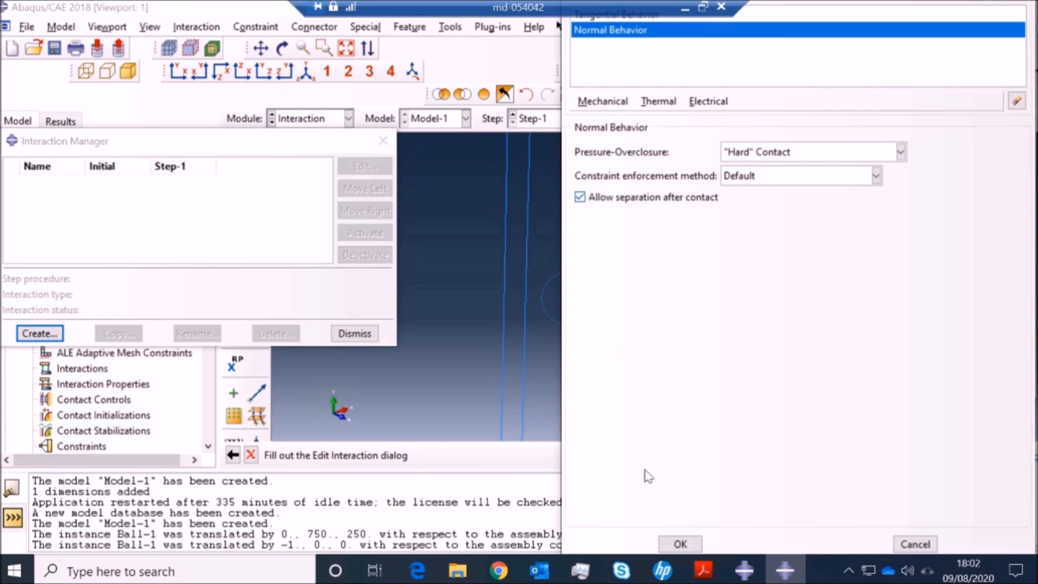
pyautogui.click(680, 544)
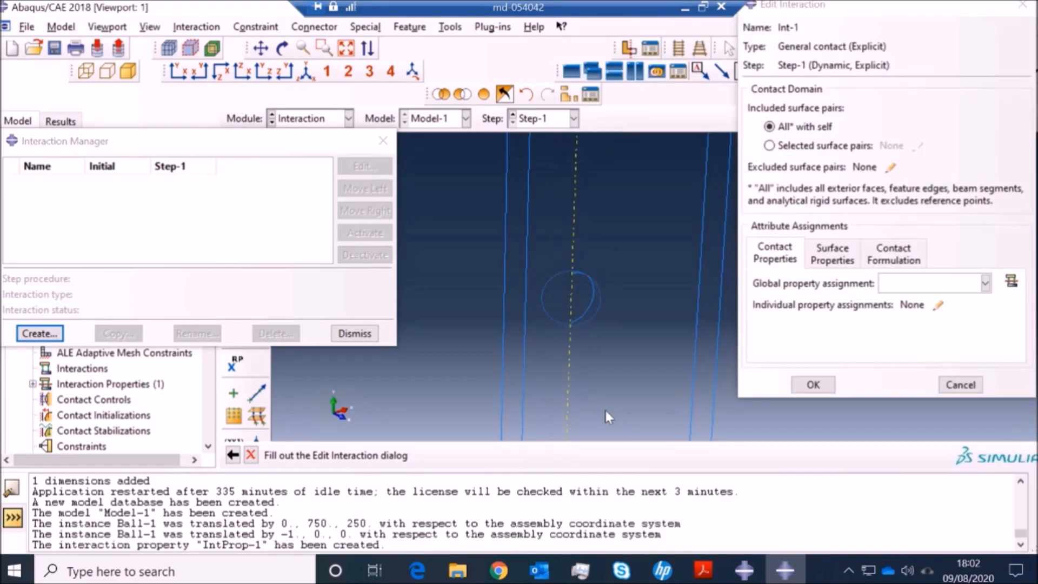
# - Assign the new contact property globally to the general contact interaction and finish creating the interaction
pyautogui.click(986, 282)
pyautogui.click(934, 301)
pyautogui.click(812, 384)
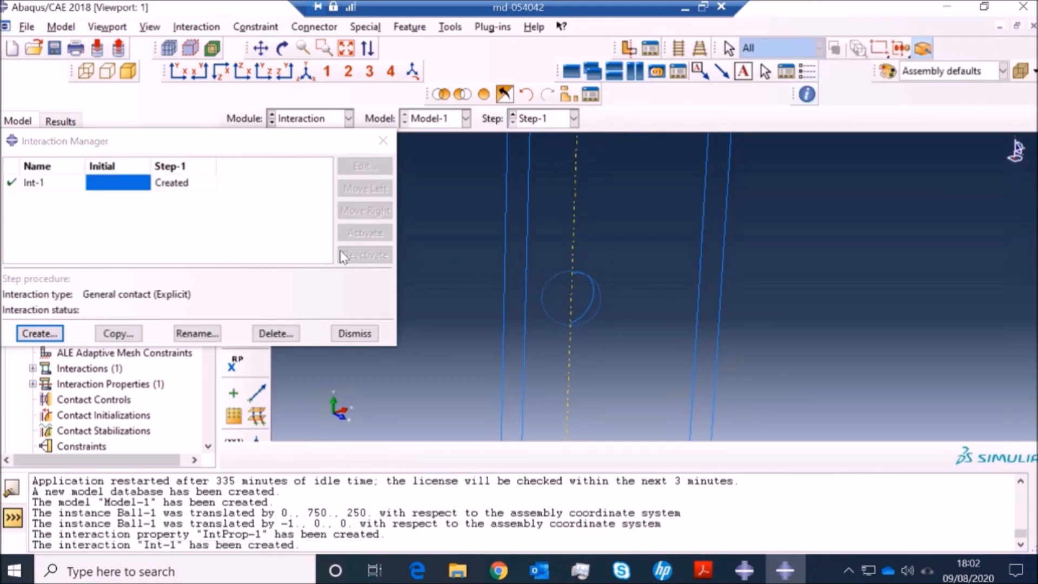
pyautogui.click(338, 332)
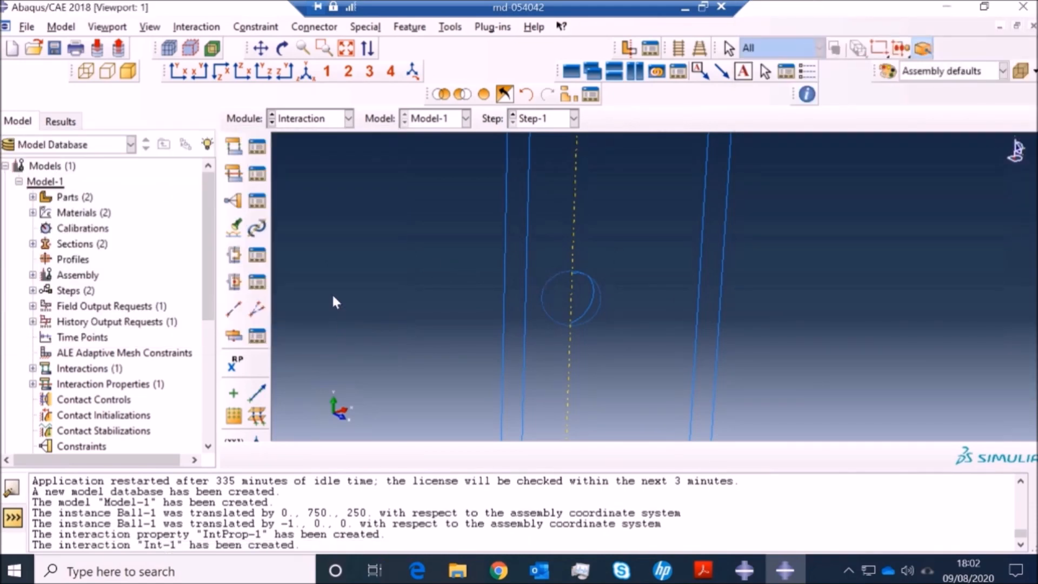
# - Switch to the Load module and show the whole assembly shaded, rotated so the wall's bottom face is exposed
pyautogui.click(308, 123)
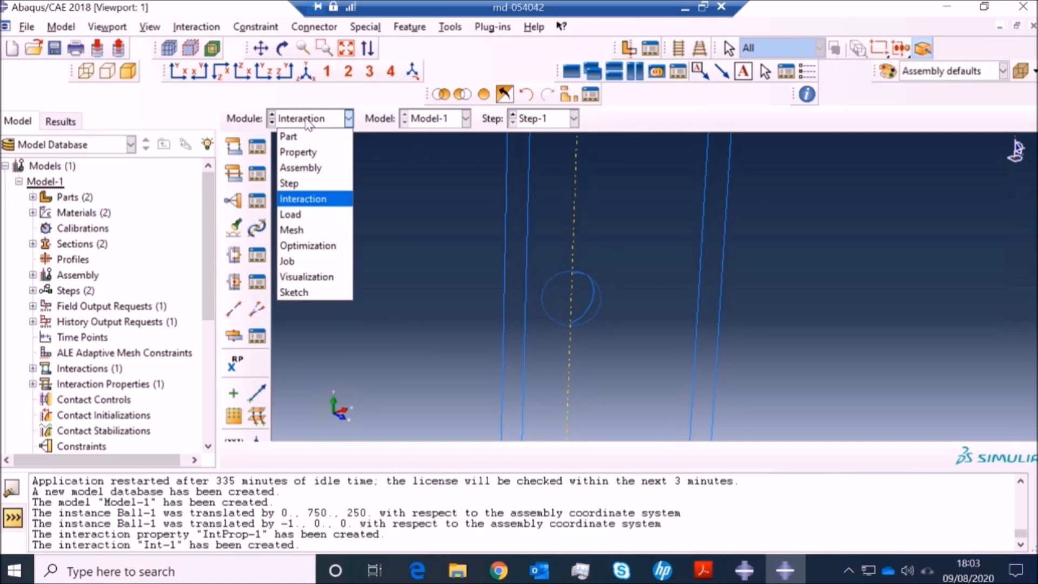
pyautogui.click(301, 215)
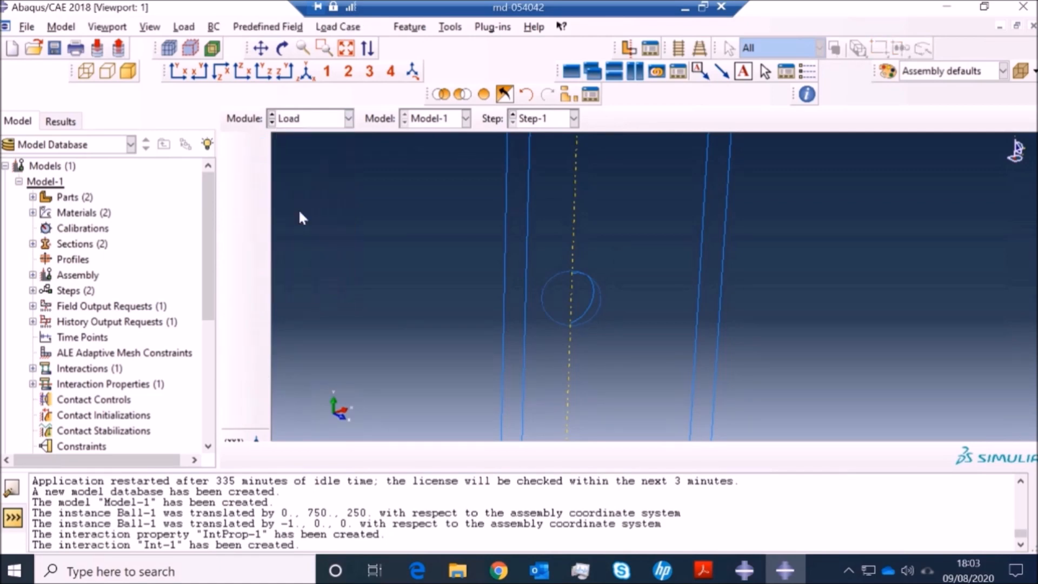
pyautogui.click(346, 48)
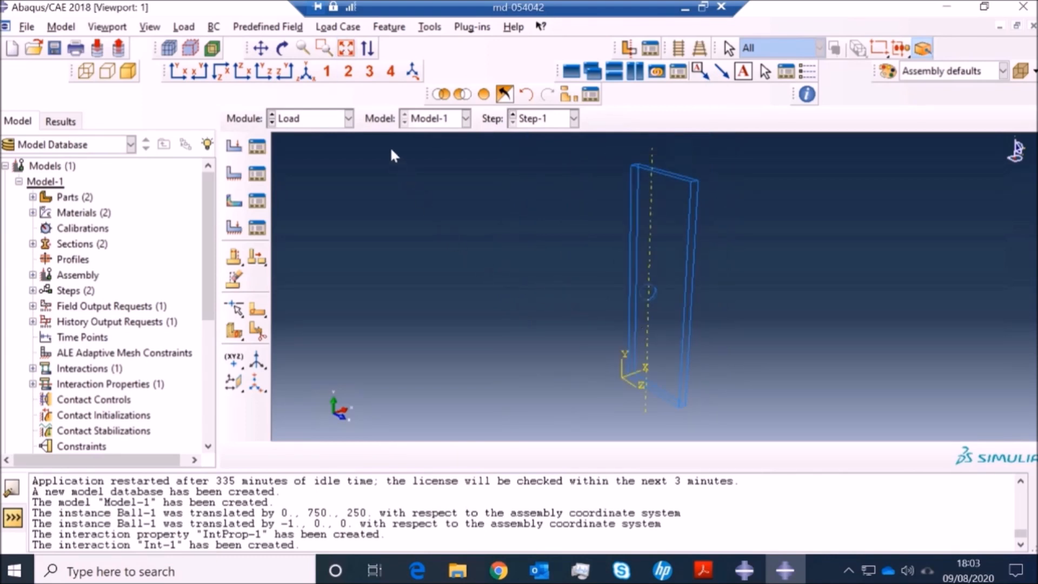
pyautogui.click(128, 71)
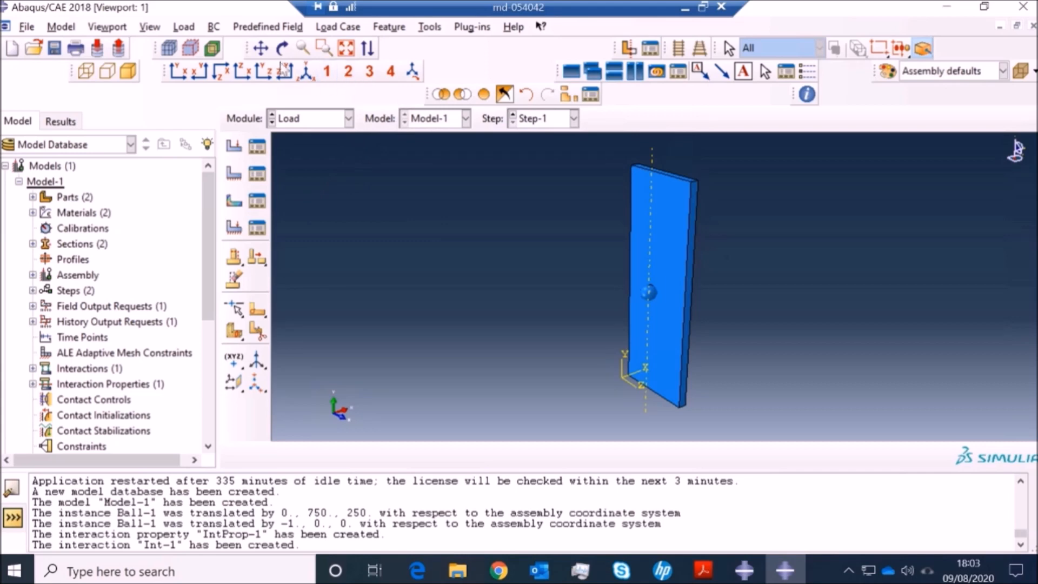
pyautogui.click(282, 48)
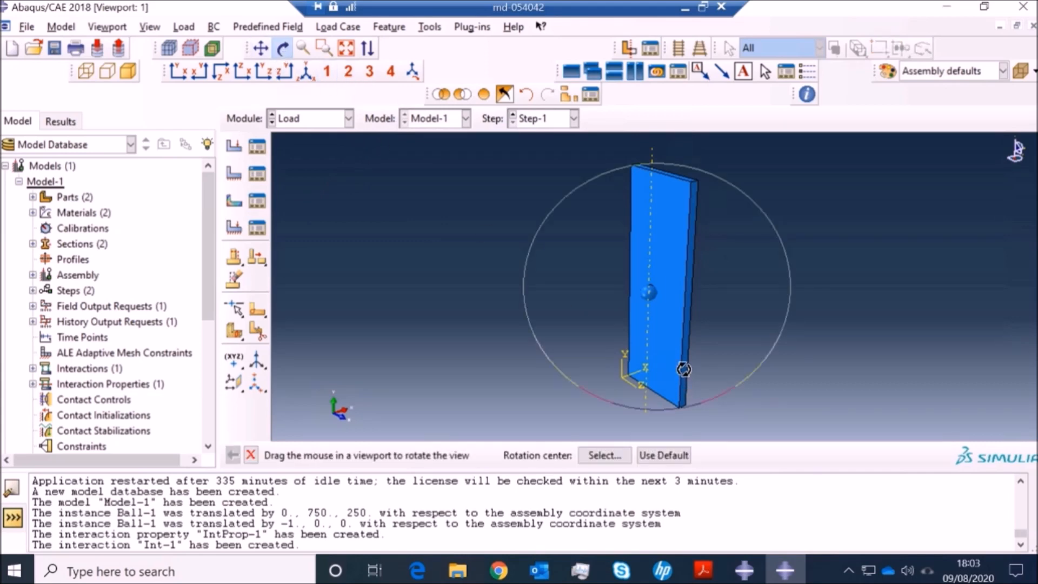
pyautogui.moveTo(699, 313); pyautogui.dragTo(686, 348)
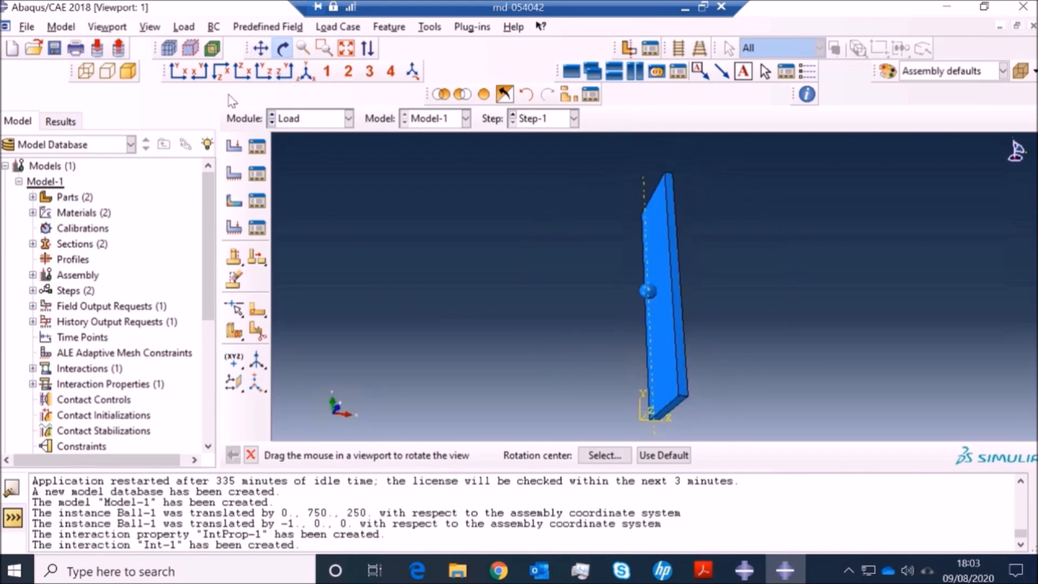
# - Create a Displacement/Rotation boundary condition in Step-1 on the wall's bottom face, constraining U1, U2 and U3
pyautogui.click(237, 183)
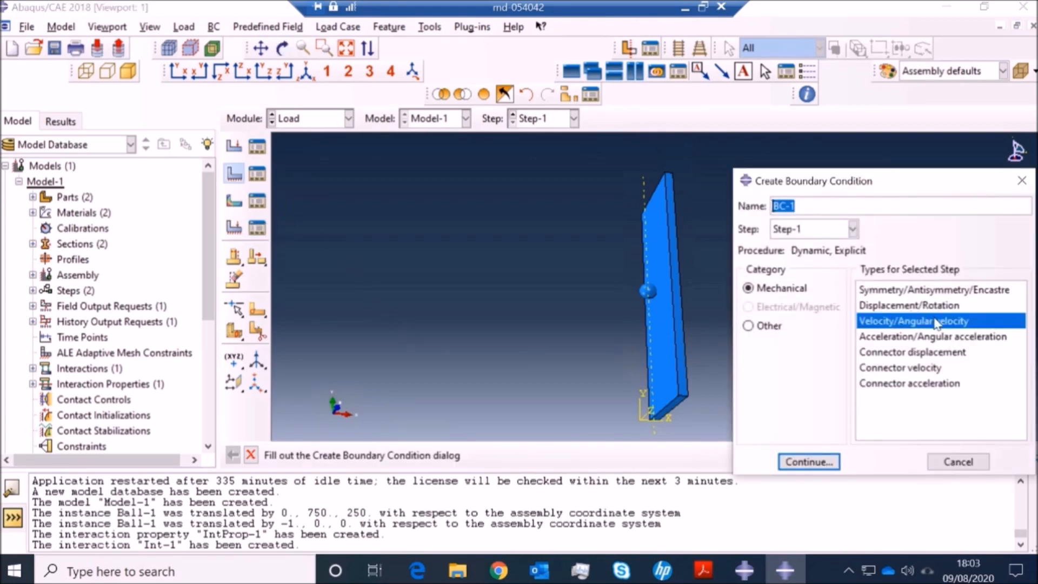
pyautogui.click(892, 306)
pyautogui.click(809, 462)
pyautogui.click(675, 407)
pyautogui.click(614, 454)
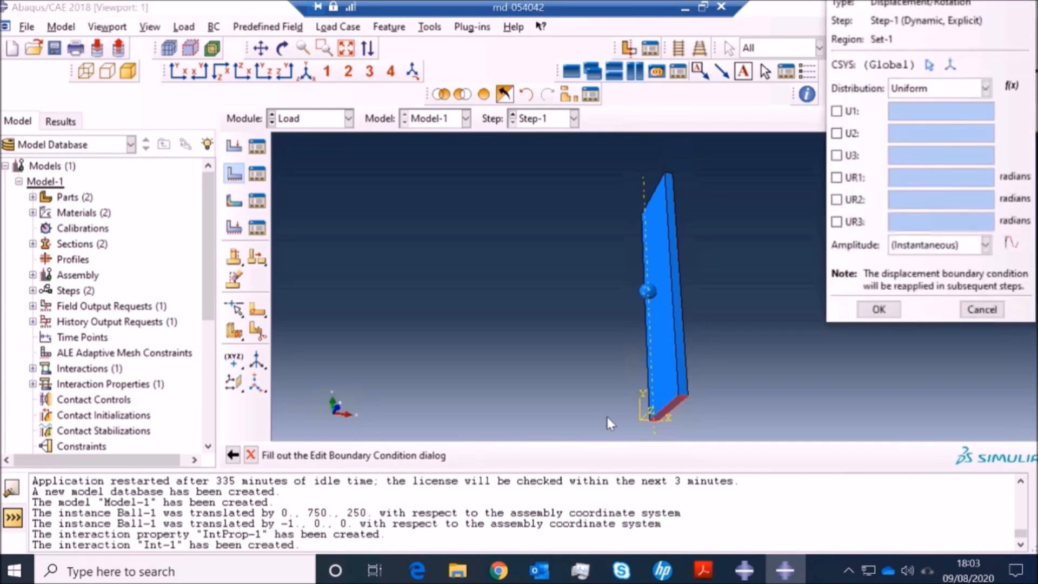
pyautogui.click(837, 111)
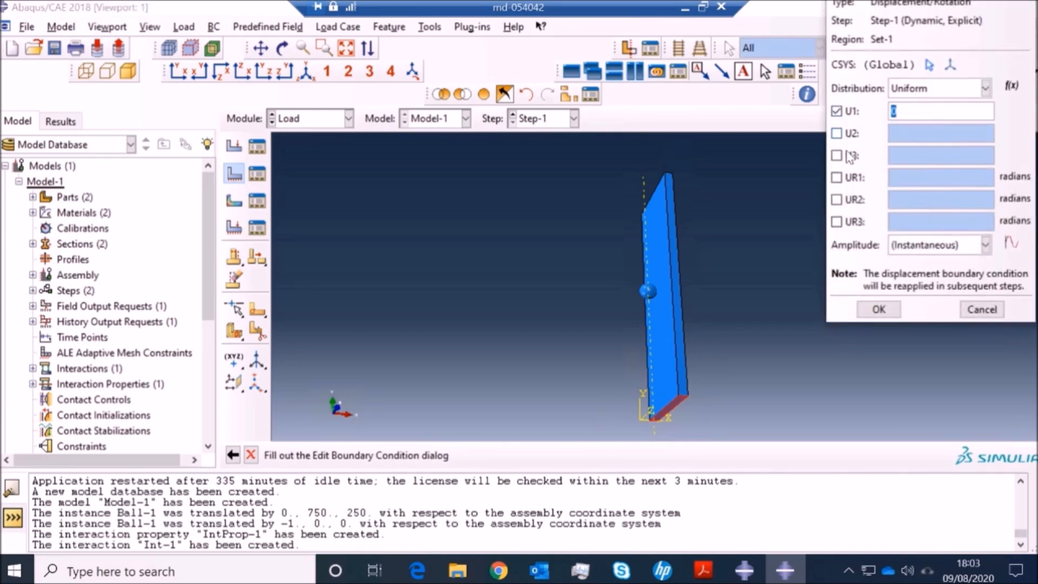
pyautogui.click(836, 133)
pyautogui.click(836, 155)
pyautogui.click(879, 309)
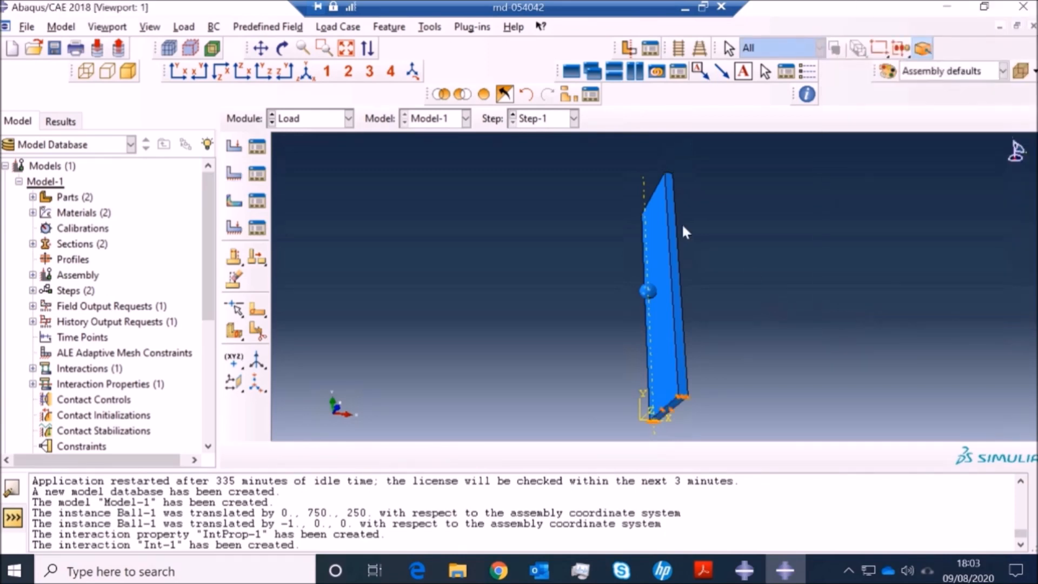
# - Orbit around and zoom in on the ball to examine its position and direction relative to the wall
pyautogui.click(283, 49)
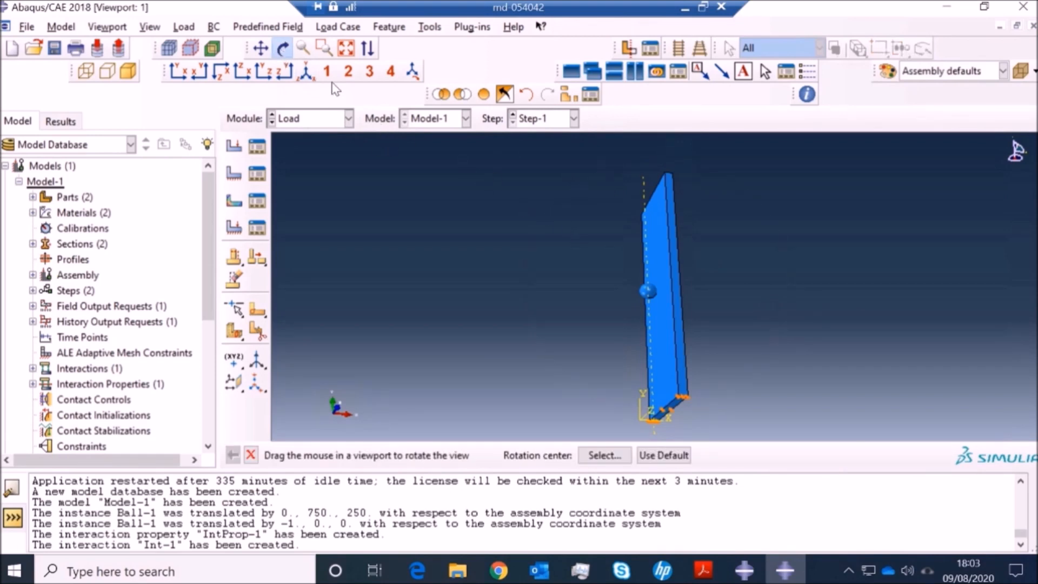
pyautogui.click(327, 71)
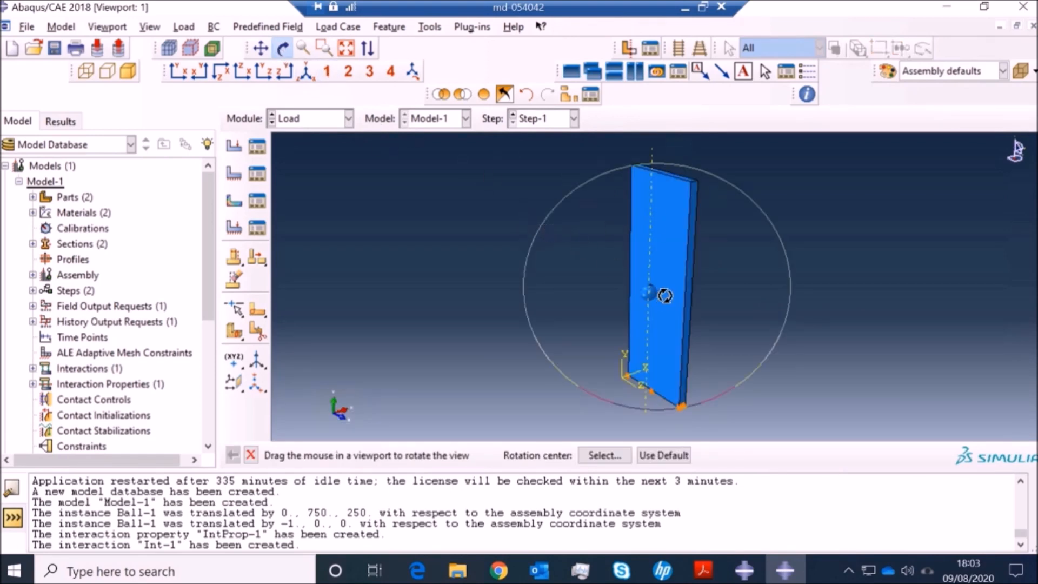
pyautogui.scroll(3, 685, 297)
pyautogui.moveTo(680, 297); pyautogui.dragTo(541, 272)
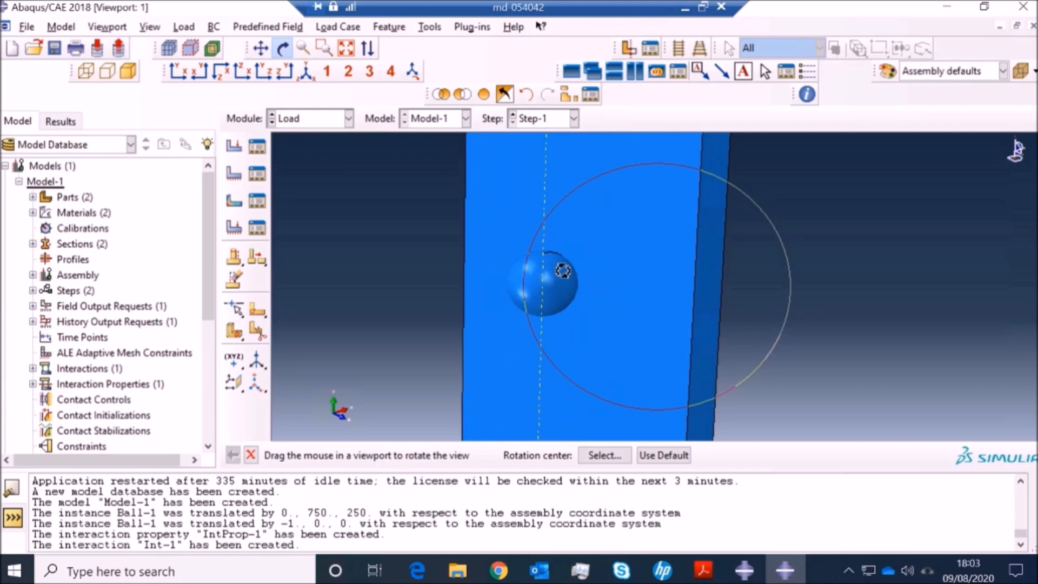
pyautogui.moveTo(668, 336); pyautogui.dragTo(656, 249)
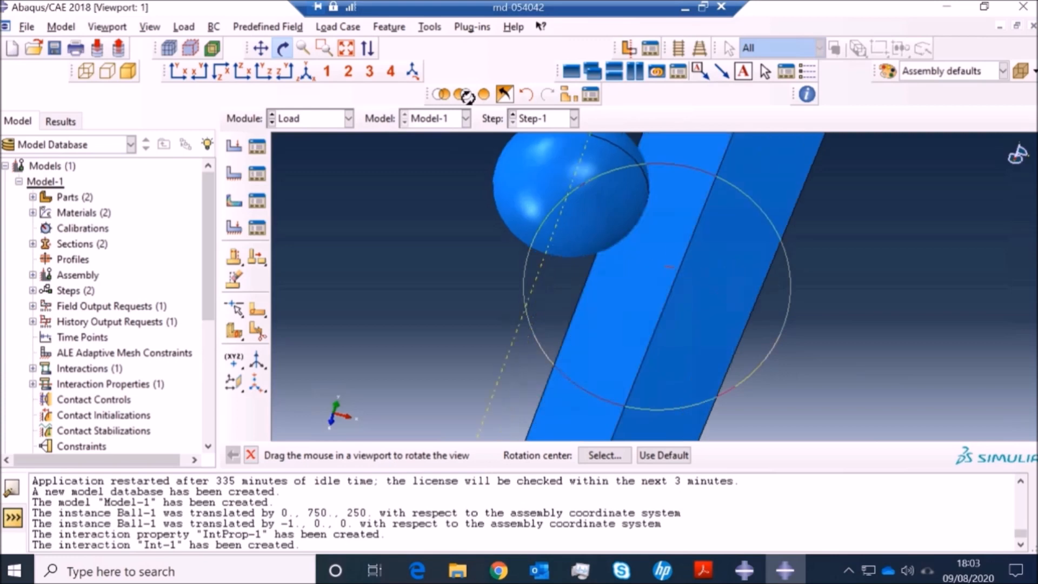
pyautogui.click(331, 71)
pyautogui.scroll(8, 620, 292)
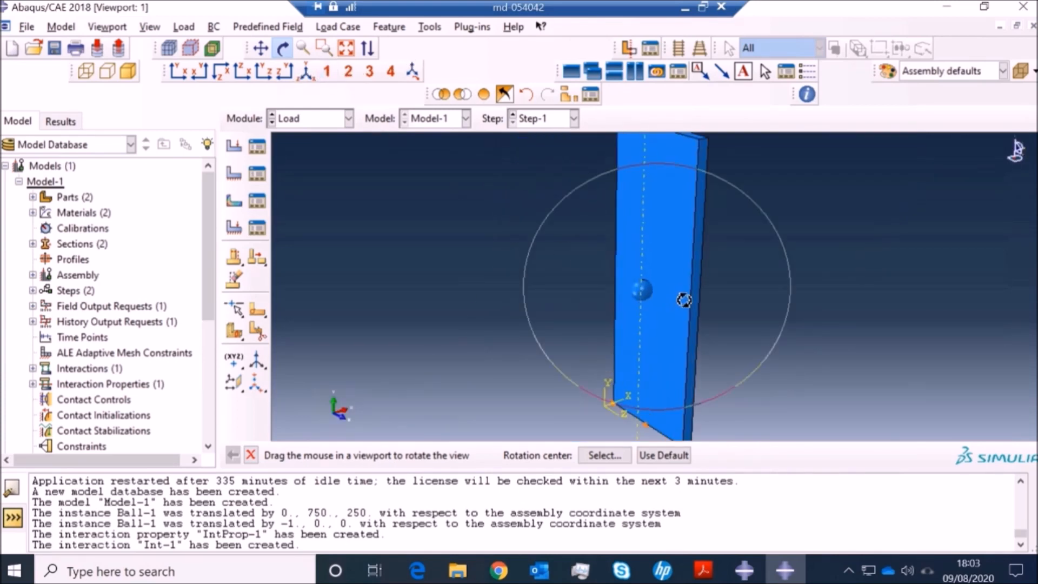
pyautogui.scroll(5, 624, 293)
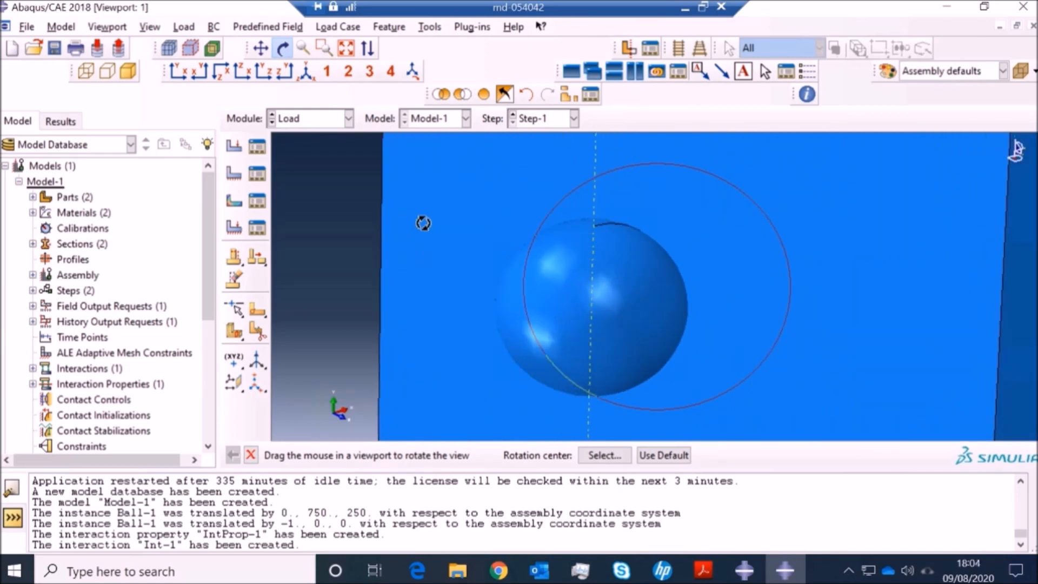
pyautogui.click(281, 51)
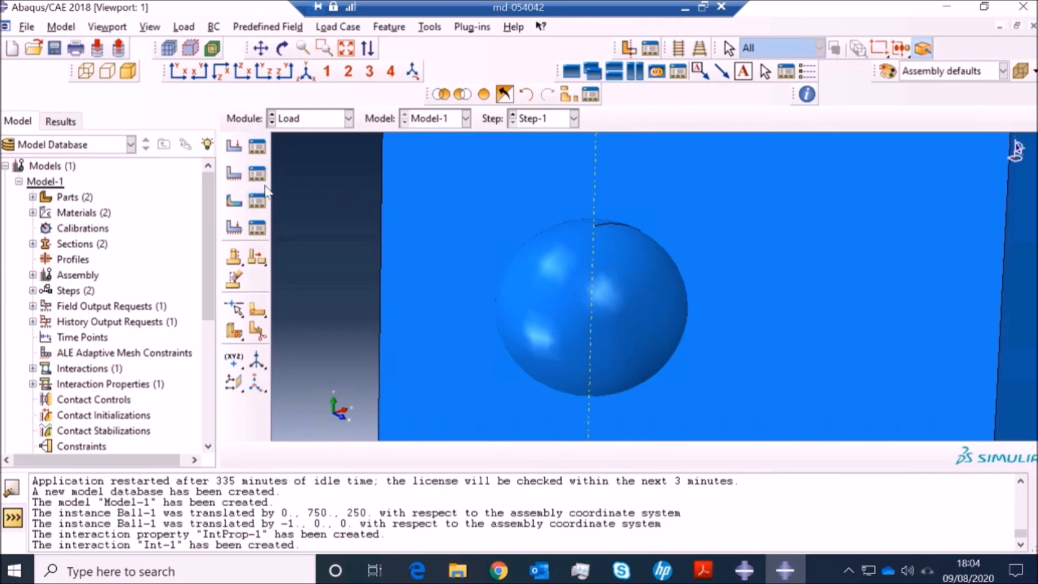
# - Create a Velocity/Angular velocity boundary condition in Step-1 on the ball with V1 set to 100
pyautogui.click(237, 181)
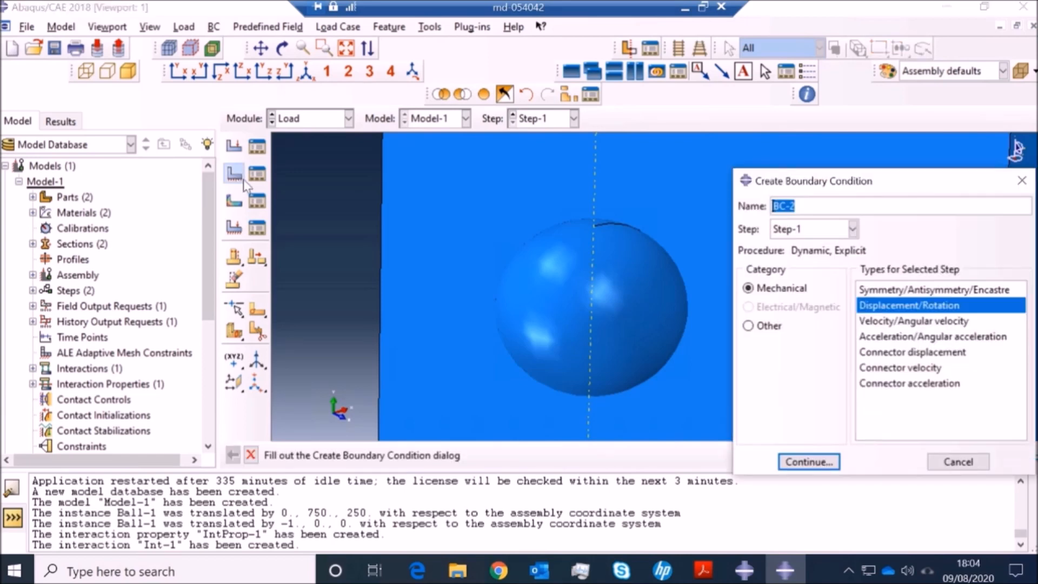
pyautogui.click(895, 322)
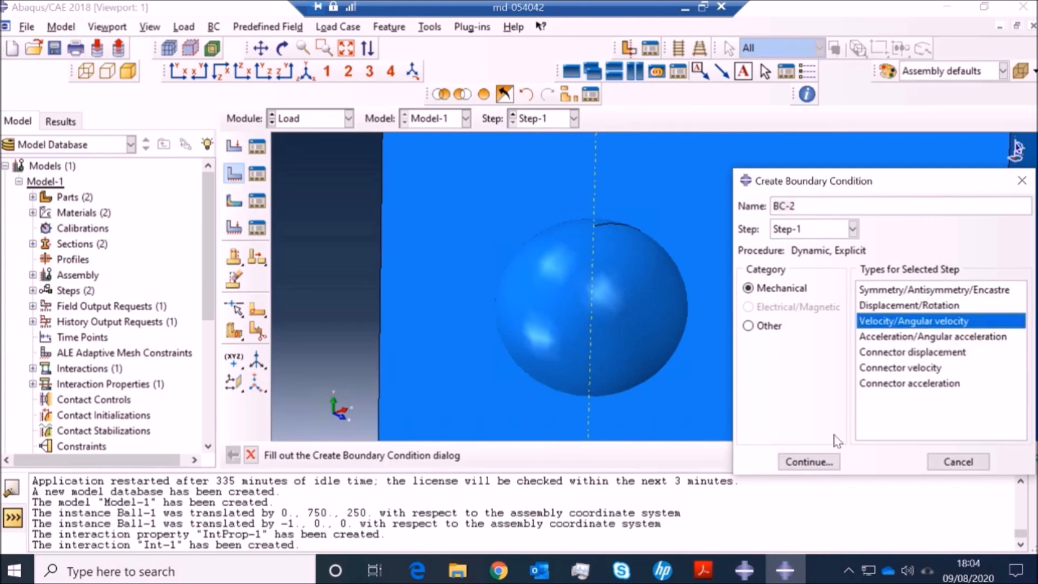
pyautogui.click(809, 462)
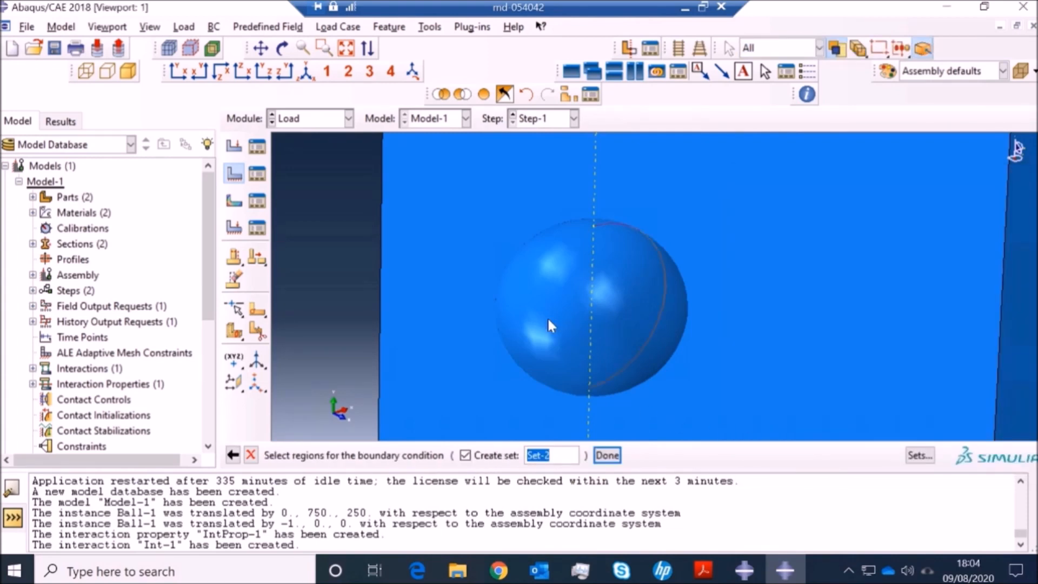
pyautogui.click(547, 314)
pyautogui.click(608, 455)
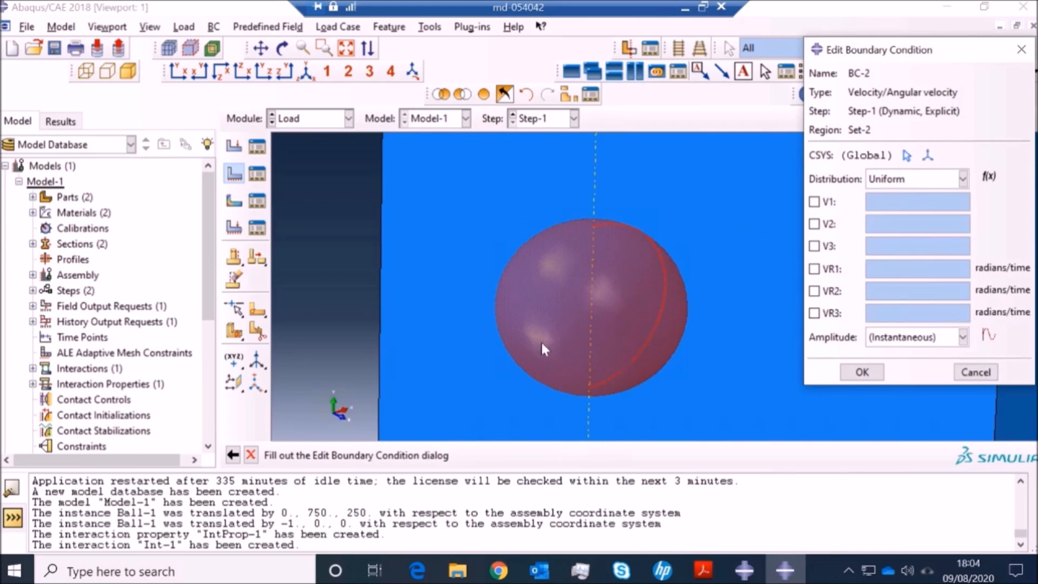
pyautogui.click(814, 202)
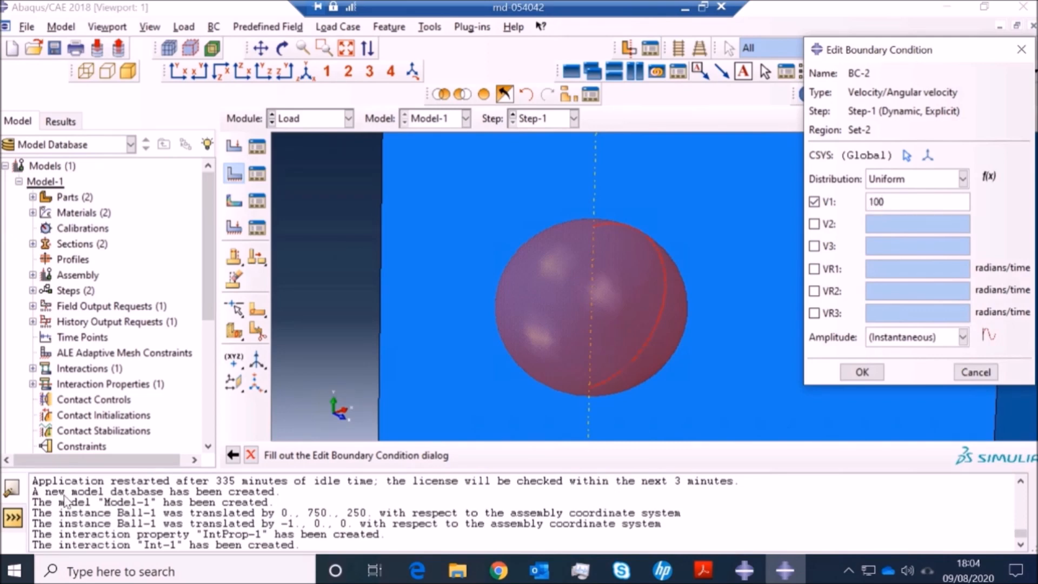
pyautogui.click(860, 373)
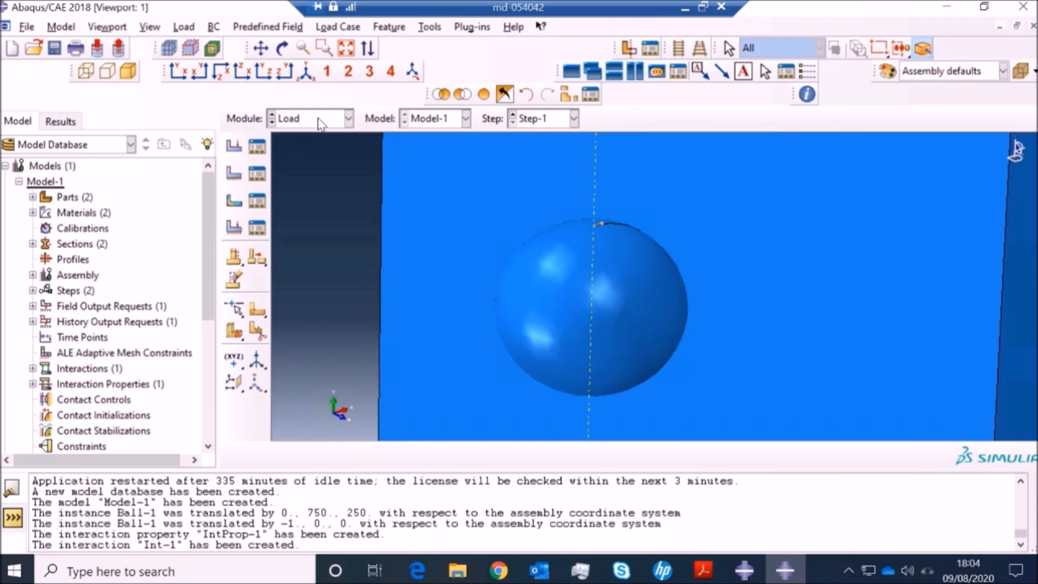
# - Create a Displacement/Rotation boundary condition in Step-1 on the ball, fixing U2, U3, UR1, UR2 and UR3 at 0
pyautogui.click(234, 173)
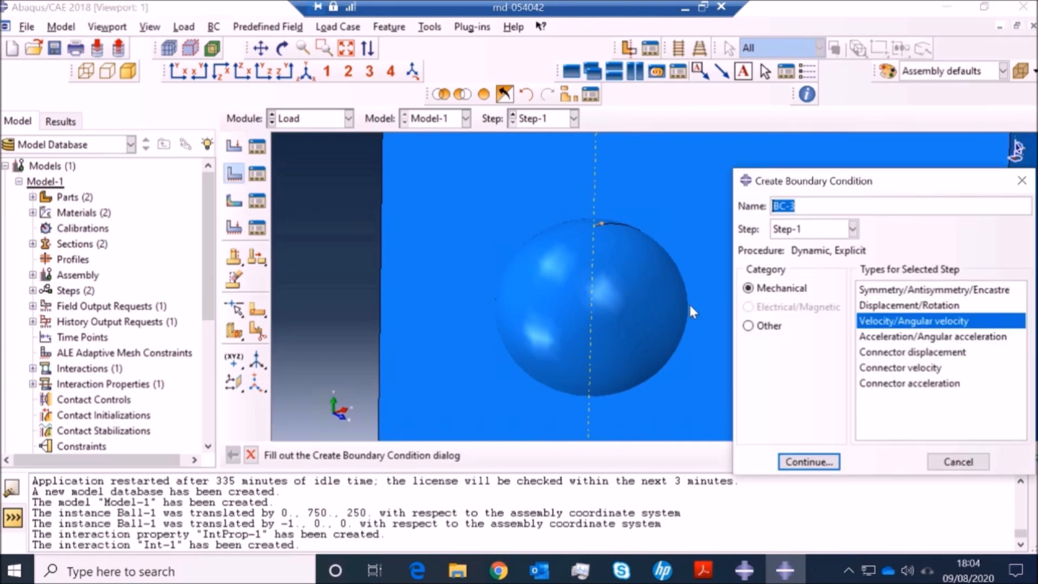
pyautogui.click(892, 306)
pyautogui.click(809, 462)
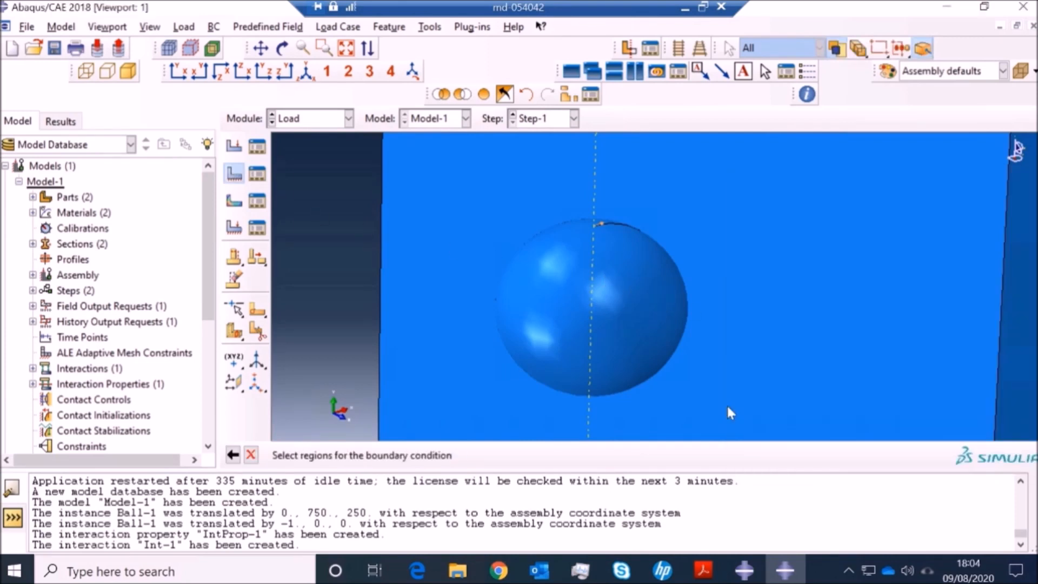
pyautogui.click(609, 295)
pyautogui.click(608, 455)
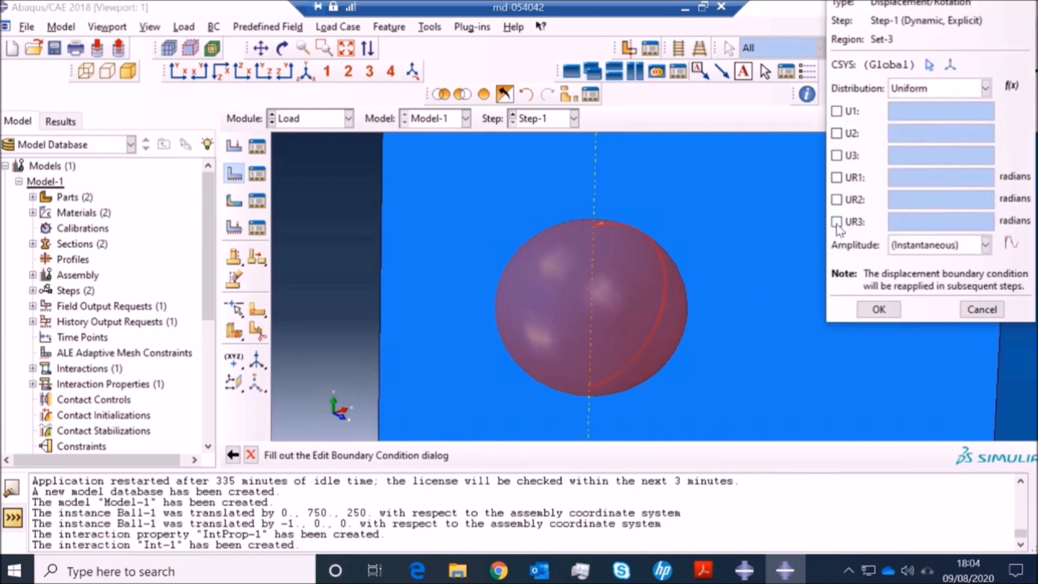
pyautogui.click(837, 222)
pyautogui.click(836, 199)
pyautogui.click(838, 178)
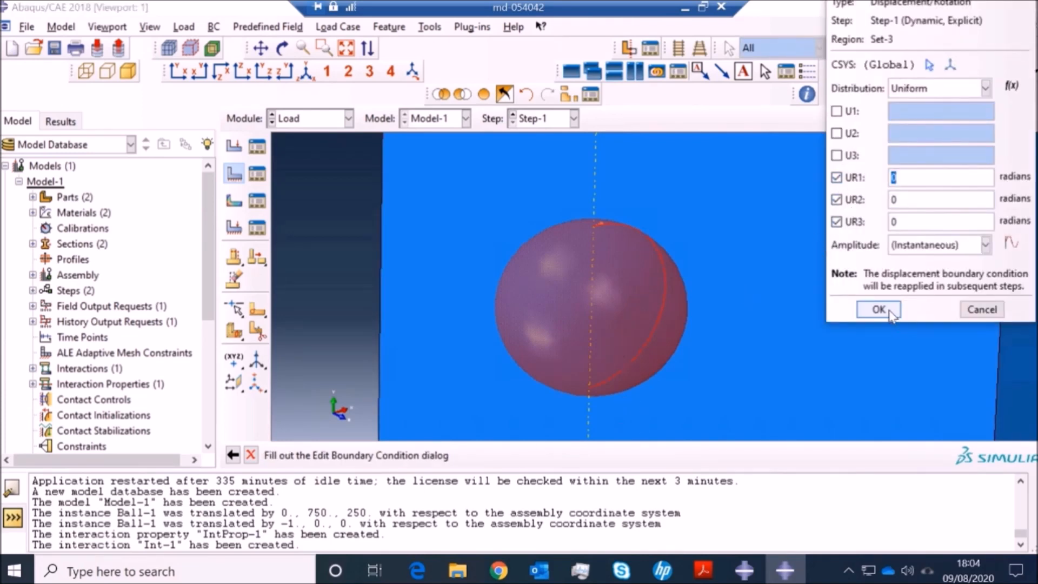
pyautogui.click(837, 133)
pyautogui.click(837, 156)
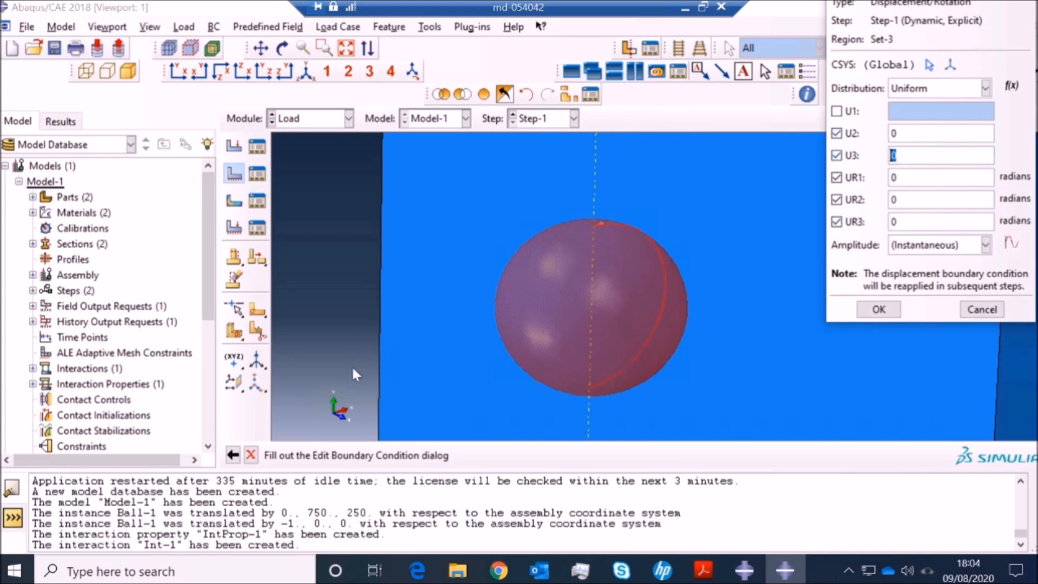
pyautogui.click(879, 311)
# - Switch to the Mesh module for the Ball part and seed it with an approximate global size of 5
pyautogui.click(326, 119)
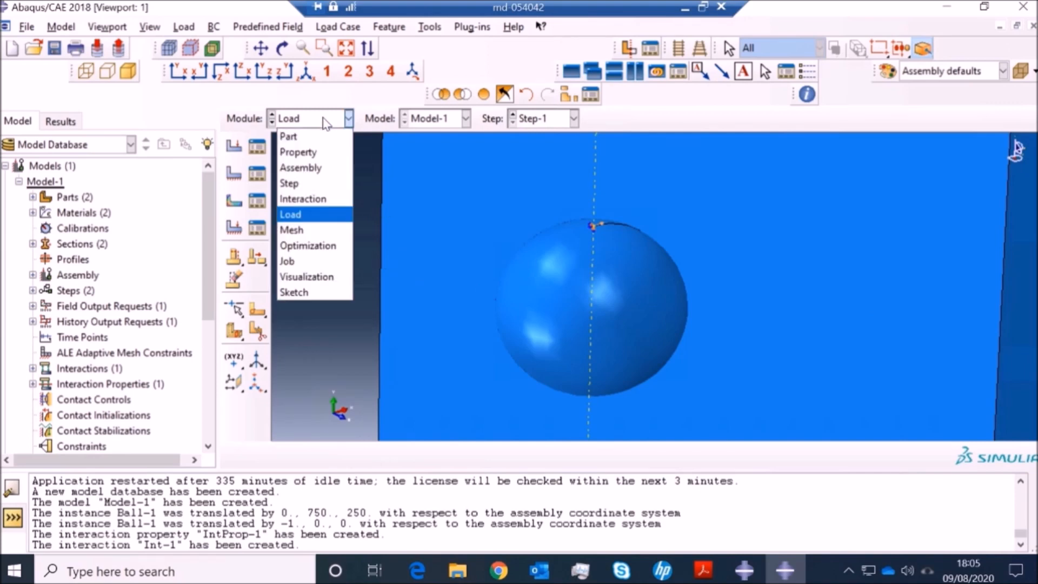
pyautogui.click(305, 231)
pyautogui.click(580, 118)
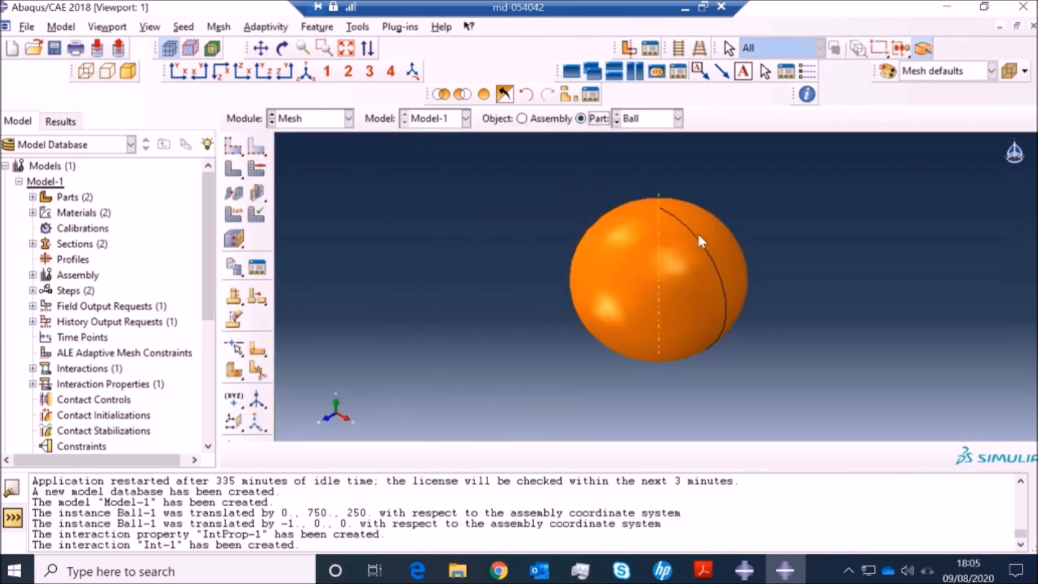
pyautogui.click(235, 146)
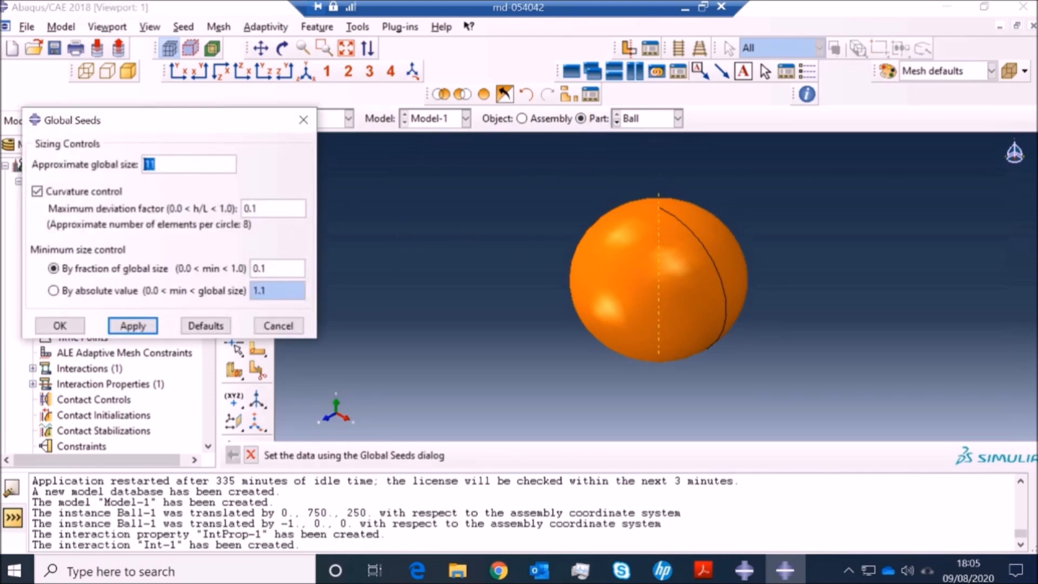
pyautogui.write('5')
pyautogui.click(134, 329)
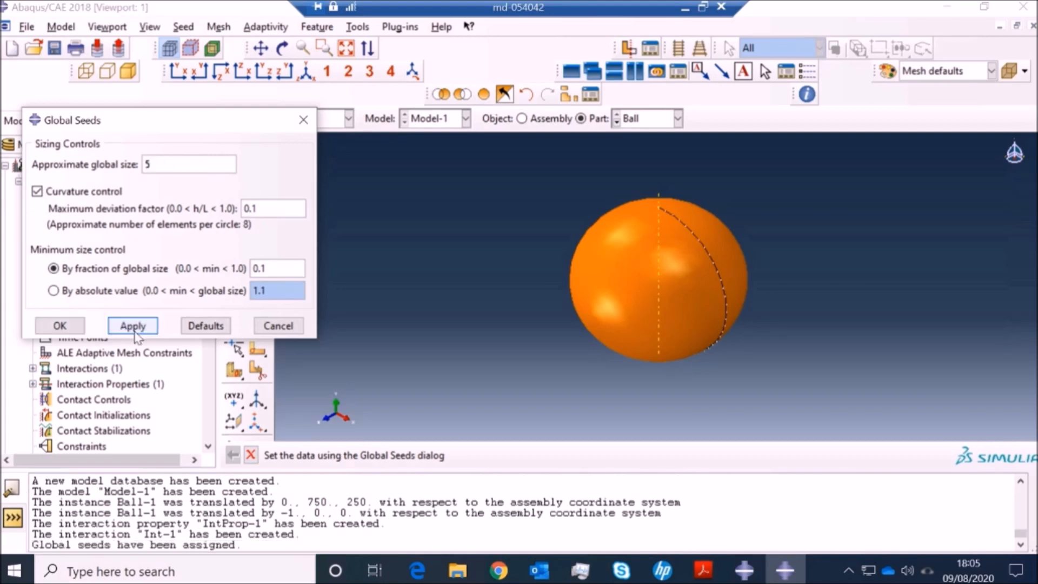
pyautogui.click(60, 326)
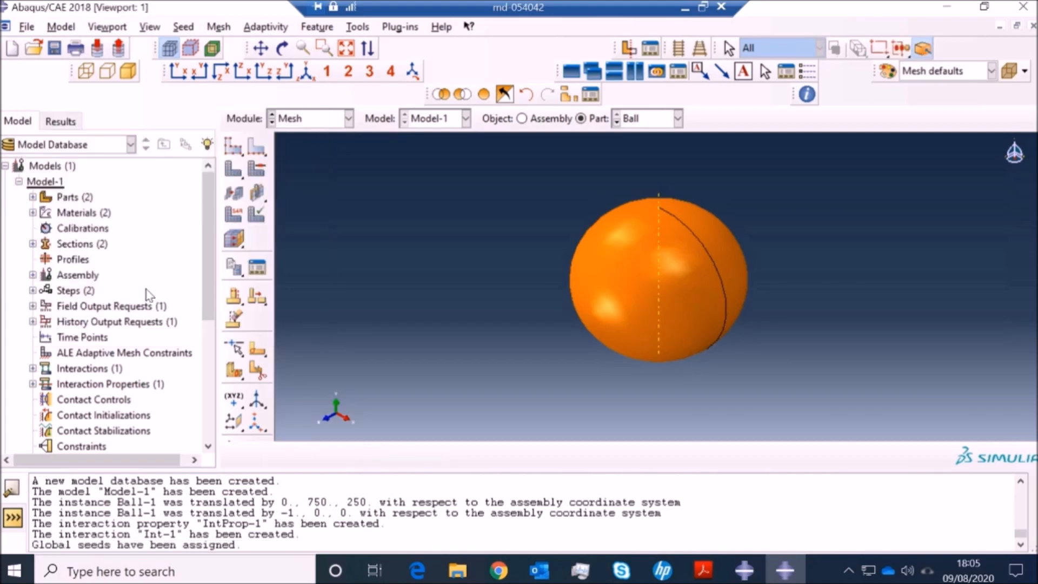
# - Try to mesh the ball part with its currently assigned element shape
pyautogui.click(233, 169)
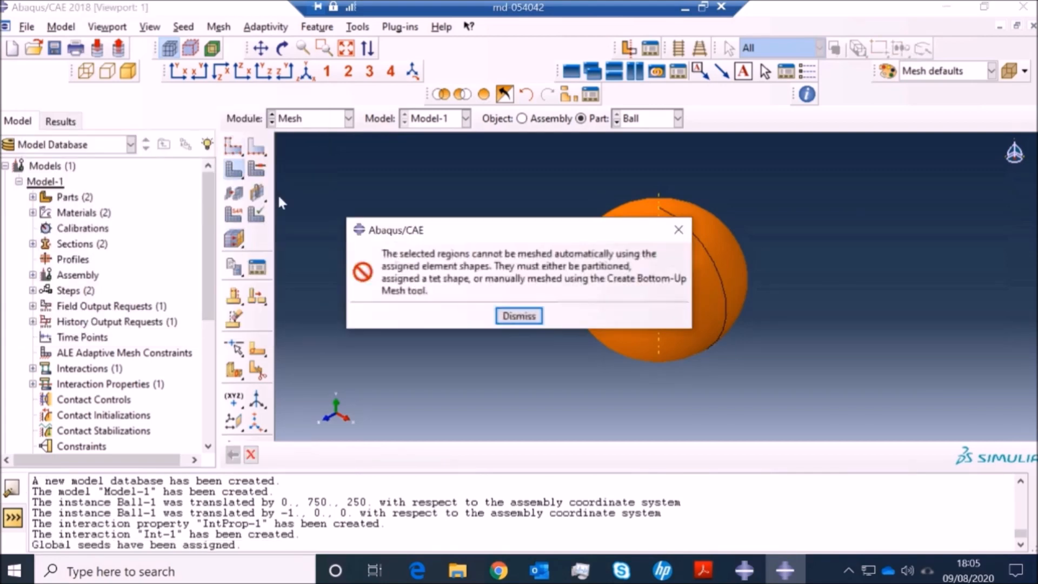
pyautogui.click(518, 318)
pyautogui.click(233, 169)
pyautogui.click(516, 318)
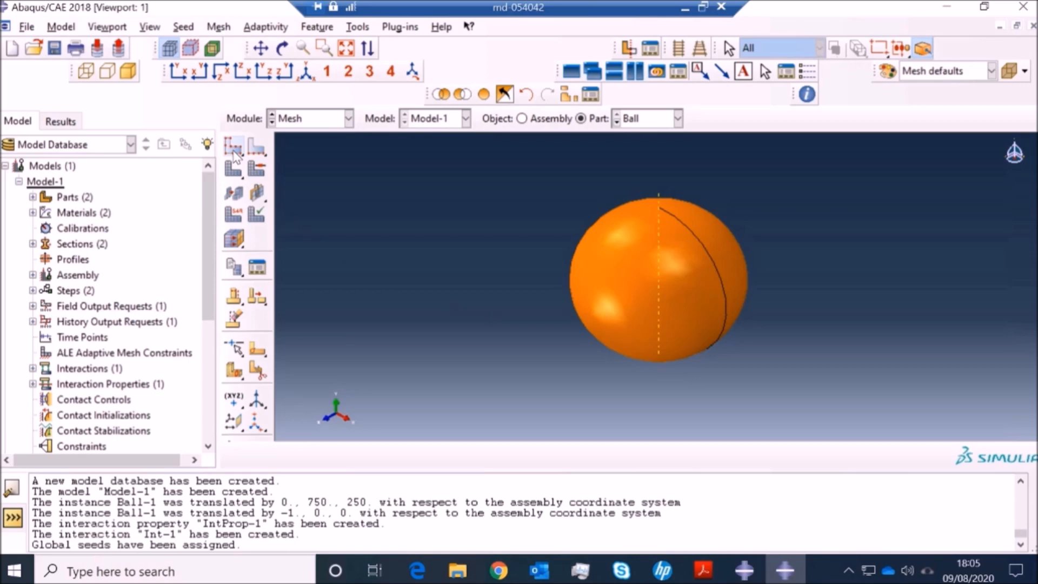
# - Assign the Tet element shape to the ball in the mesh controls
pyautogui.click(257, 168)
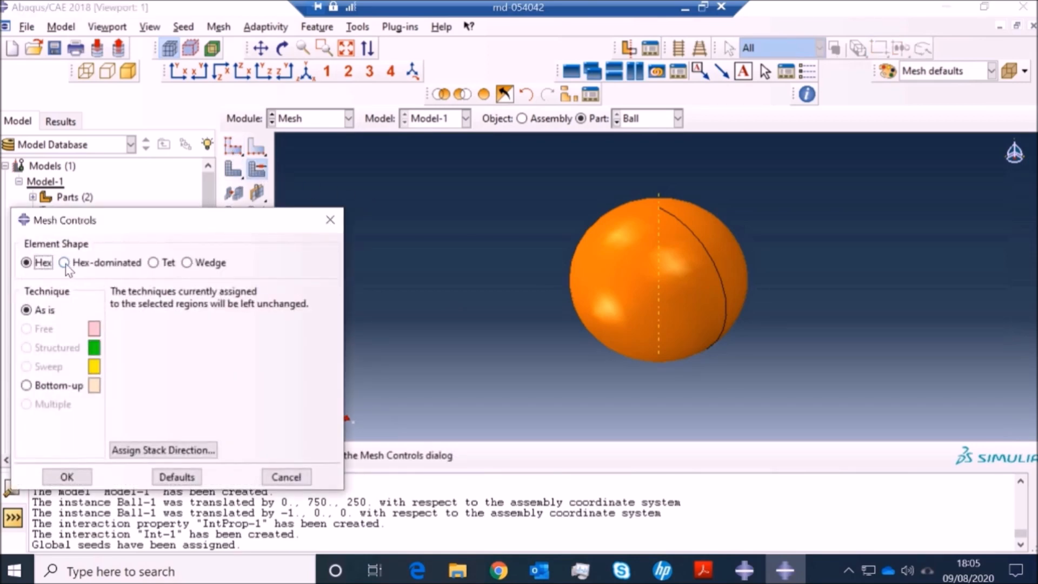
pyautogui.click(154, 263)
pyautogui.click(26, 262)
pyautogui.click(27, 386)
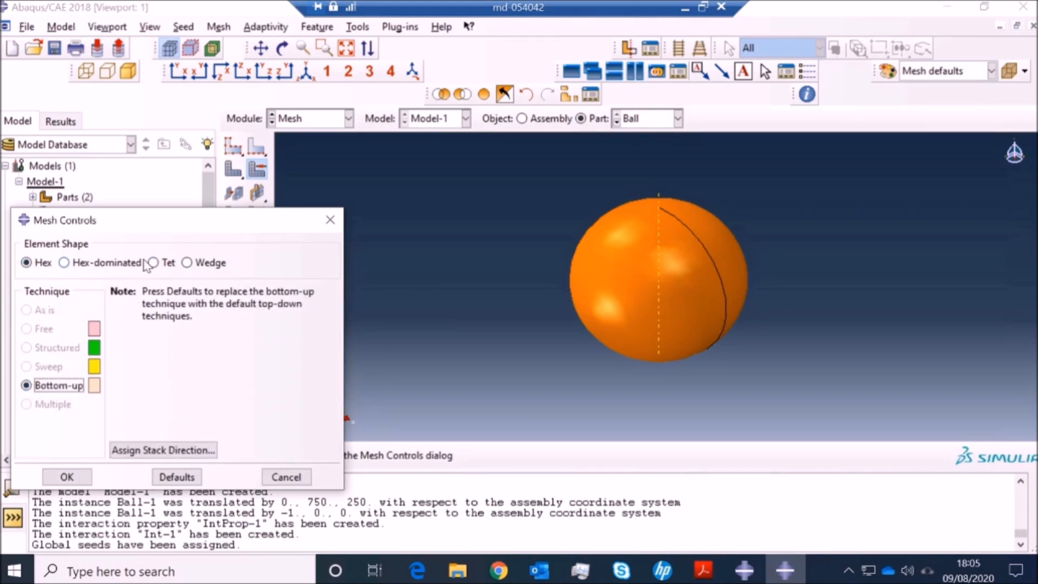
pyautogui.click(67, 477)
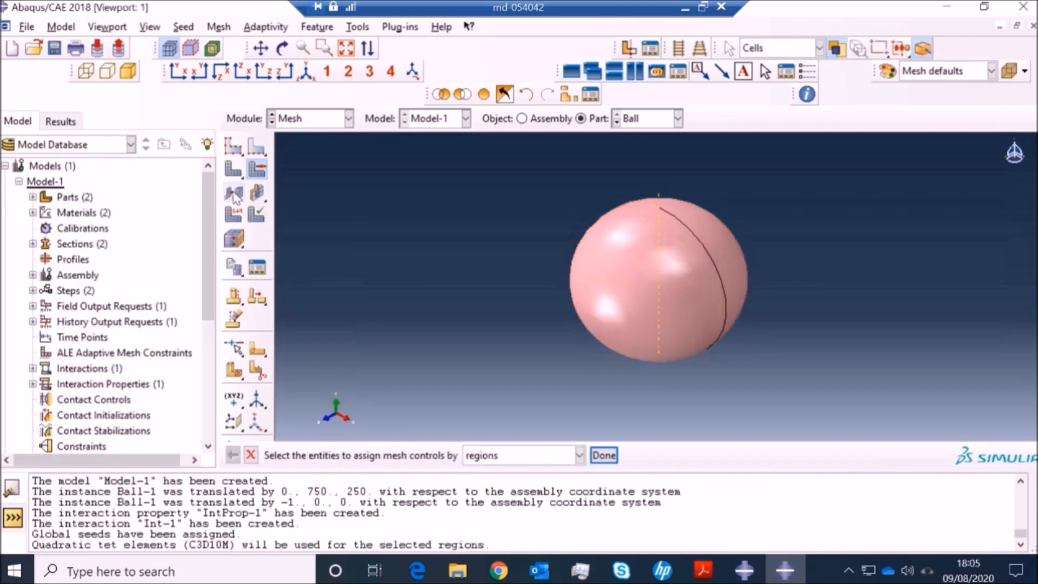
# - Assign Explicit, Quadratic 3D Stress tetrahedral elements to the ball and mesh the part
pyautogui.click(233, 215)
pyautogui.click(598, 312)
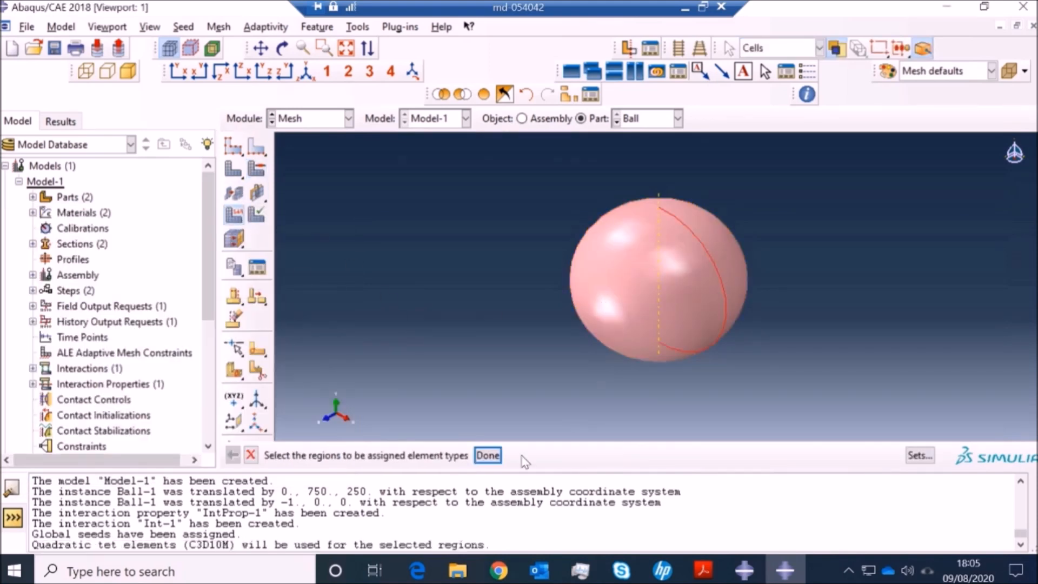
pyautogui.click(486, 456)
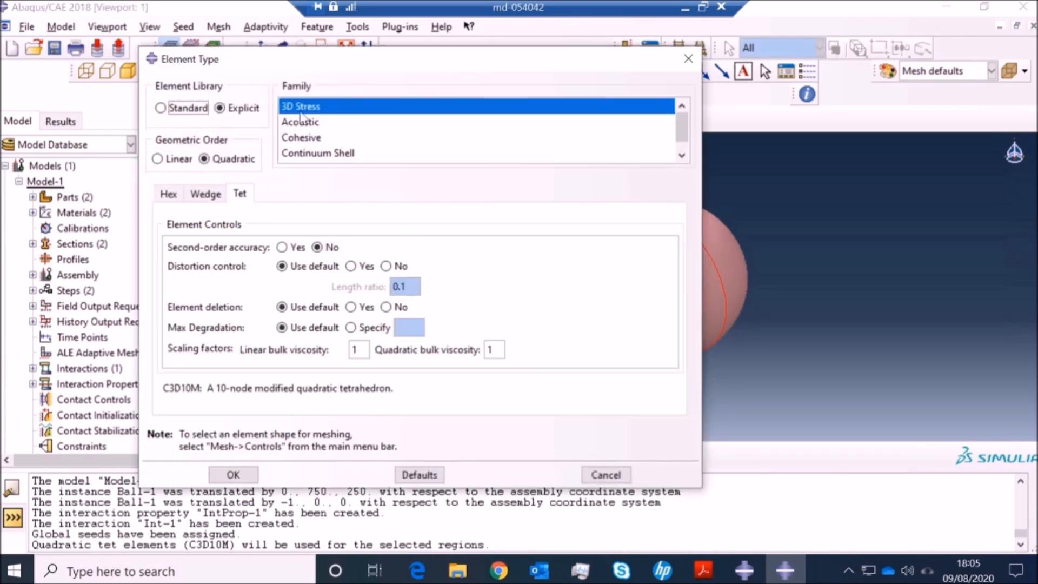
pyautogui.click(236, 109)
pyautogui.click(221, 158)
pyautogui.click(246, 197)
pyautogui.click(240, 474)
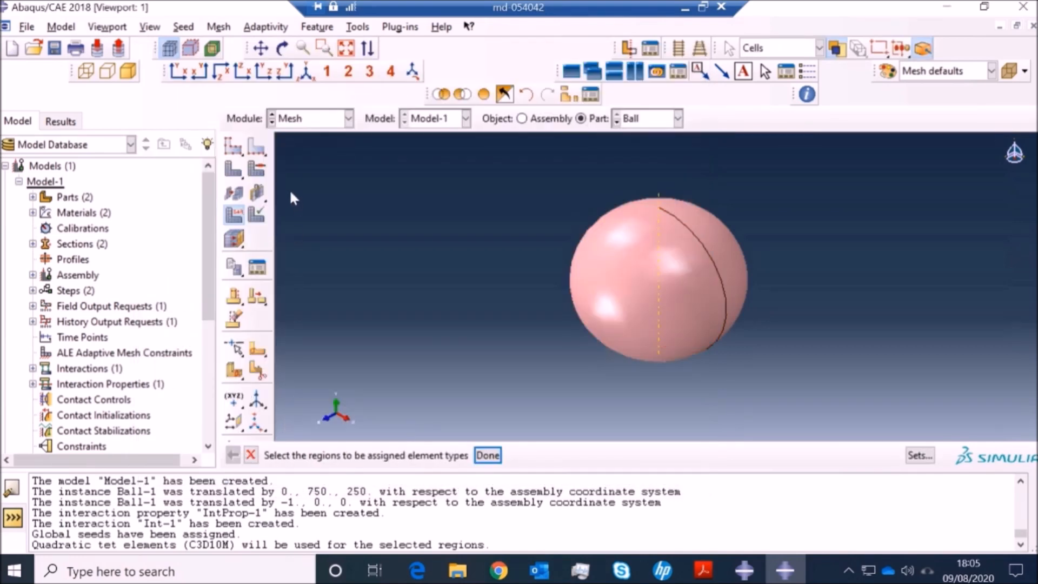
pyautogui.click(234, 168)
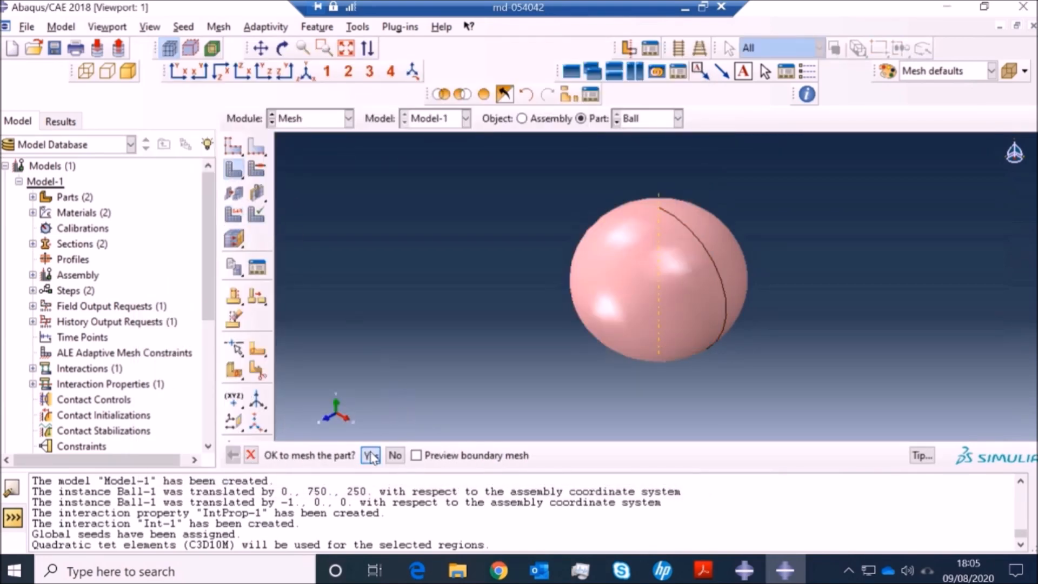
pyautogui.click(371, 456)
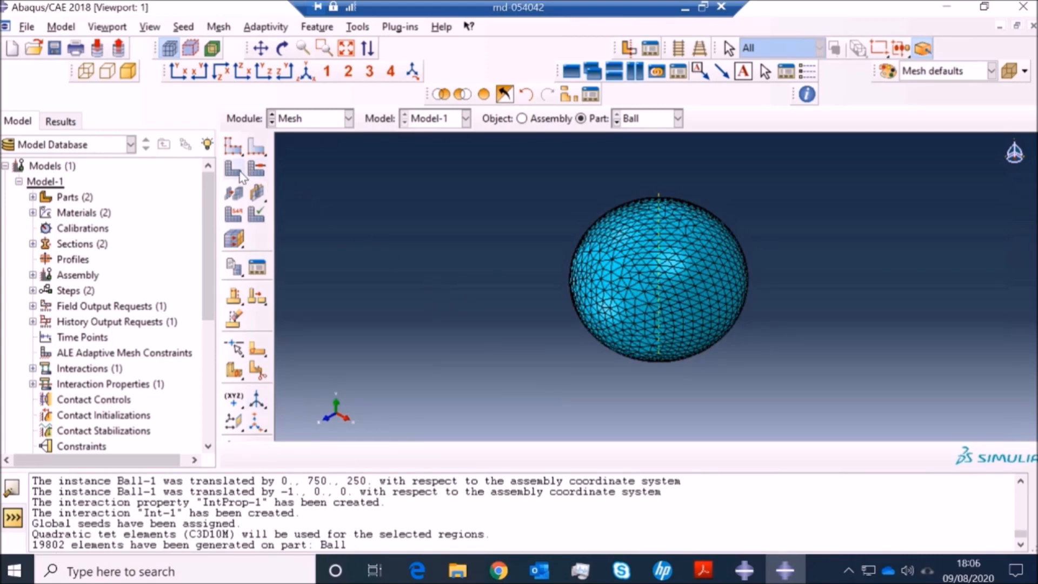
# - Reseed the ball with an approximate global size of 10, deleting its existing mesh, and mesh the part again
pyautogui.click(233, 145)
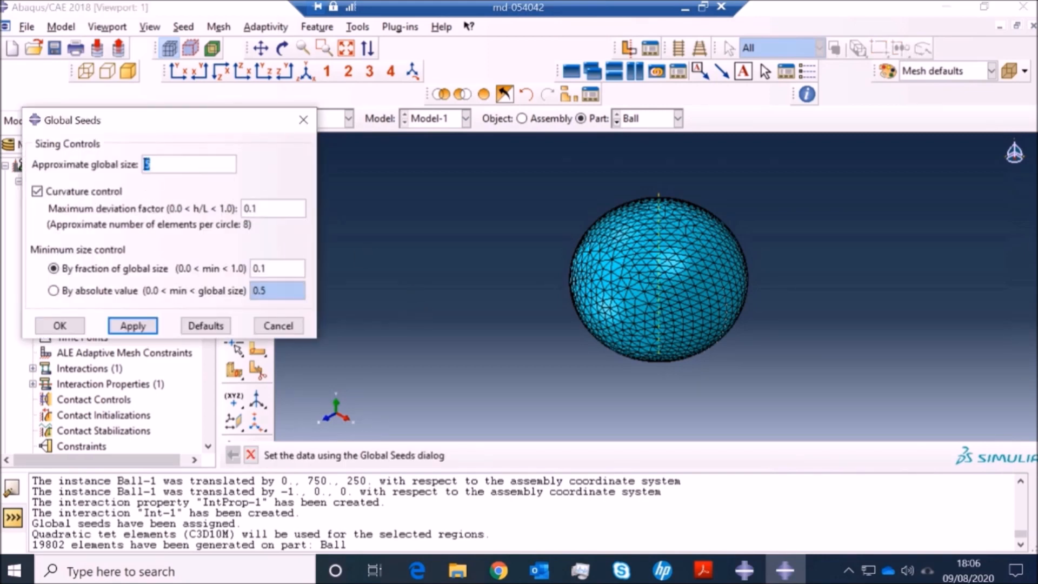
pyautogui.write('10')
pyautogui.press('Return')
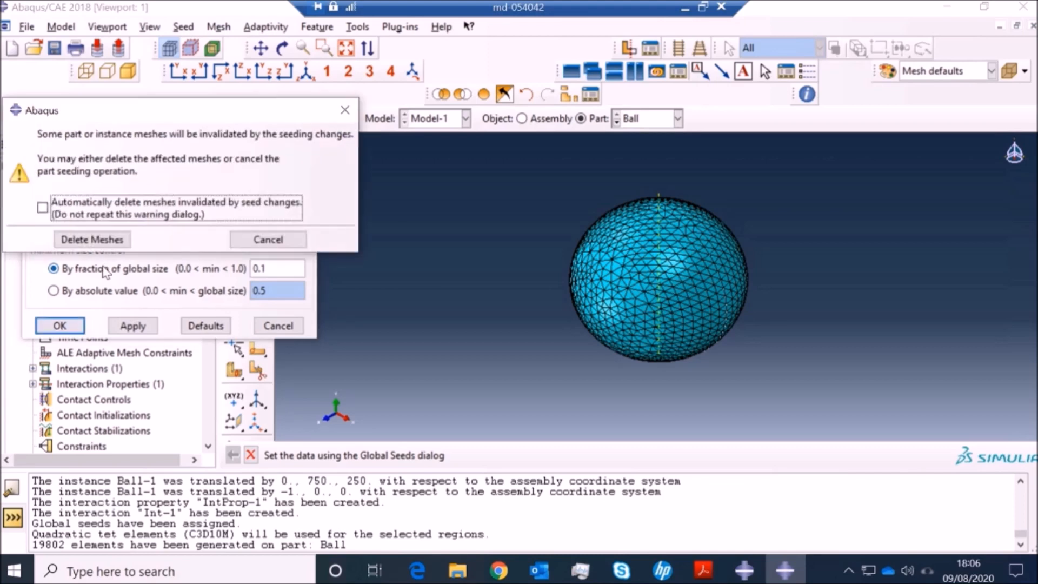
pyautogui.click(92, 238)
pyautogui.click(234, 169)
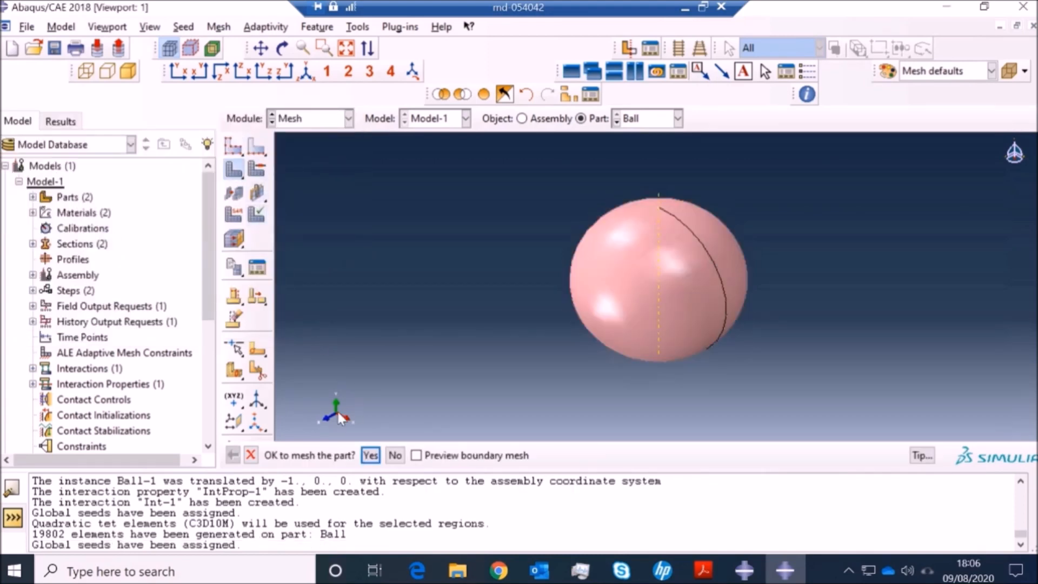
pyautogui.click(371, 456)
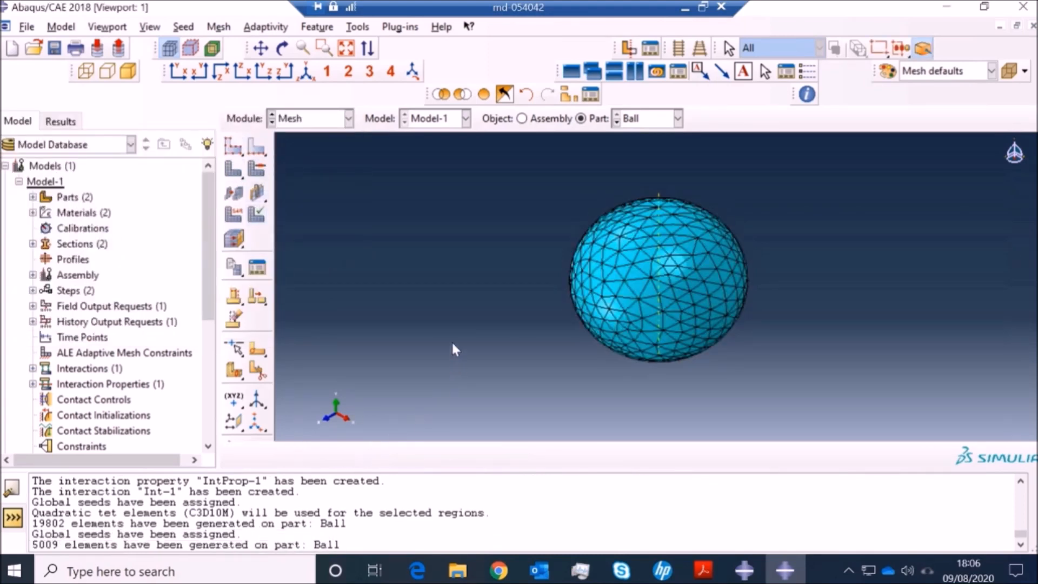
# - Switch to the Wall part, seed it with an approximate global size of 10 and mesh it
pyautogui.click(304, 119)
pyautogui.click(641, 119)
pyautogui.click(641, 119)
pyautogui.click(639, 148)
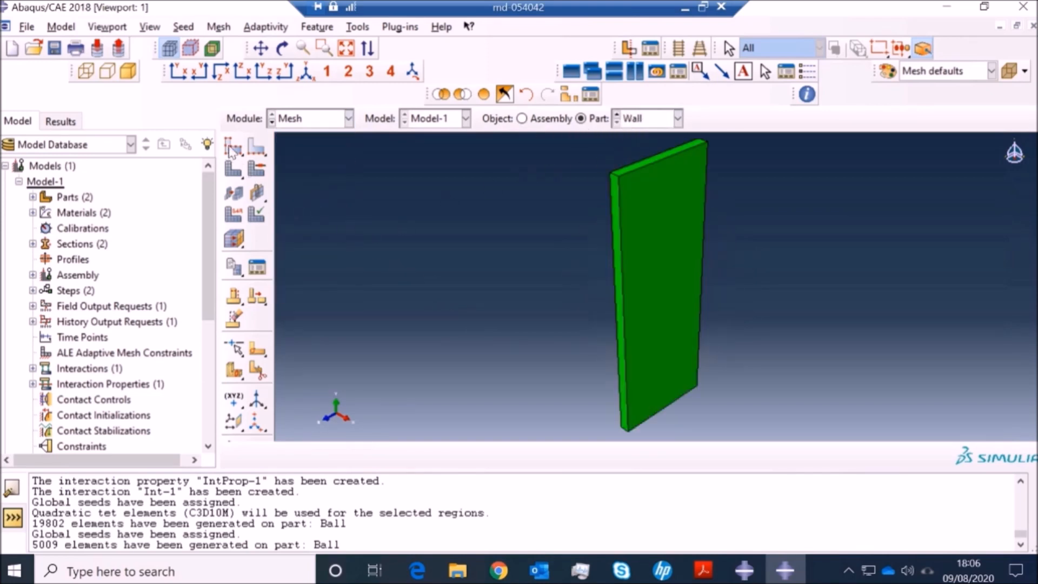
pyautogui.click(234, 147)
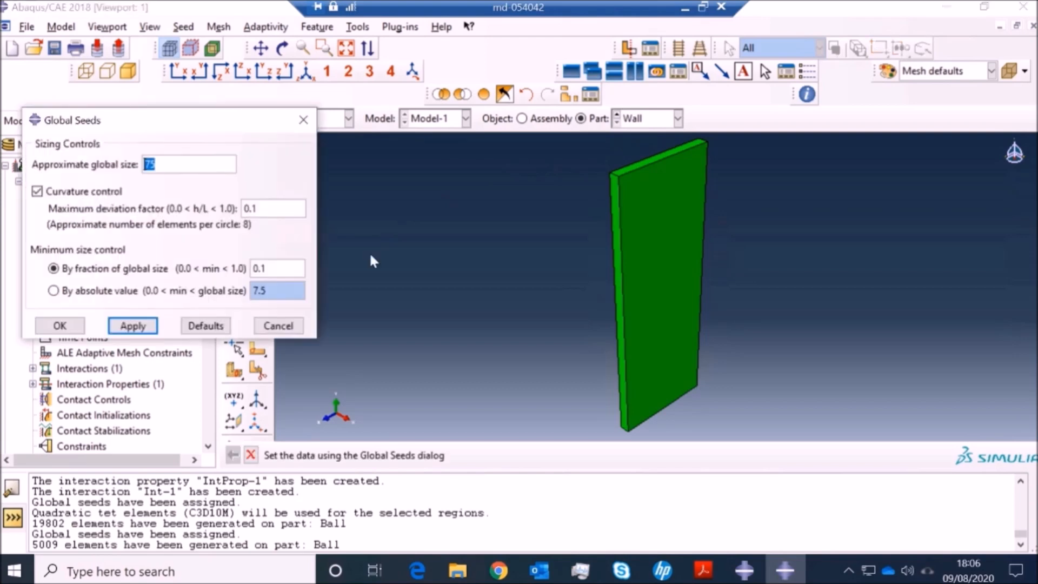
pyautogui.click(162, 165)
pyautogui.write('10')
pyautogui.click(72, 328)
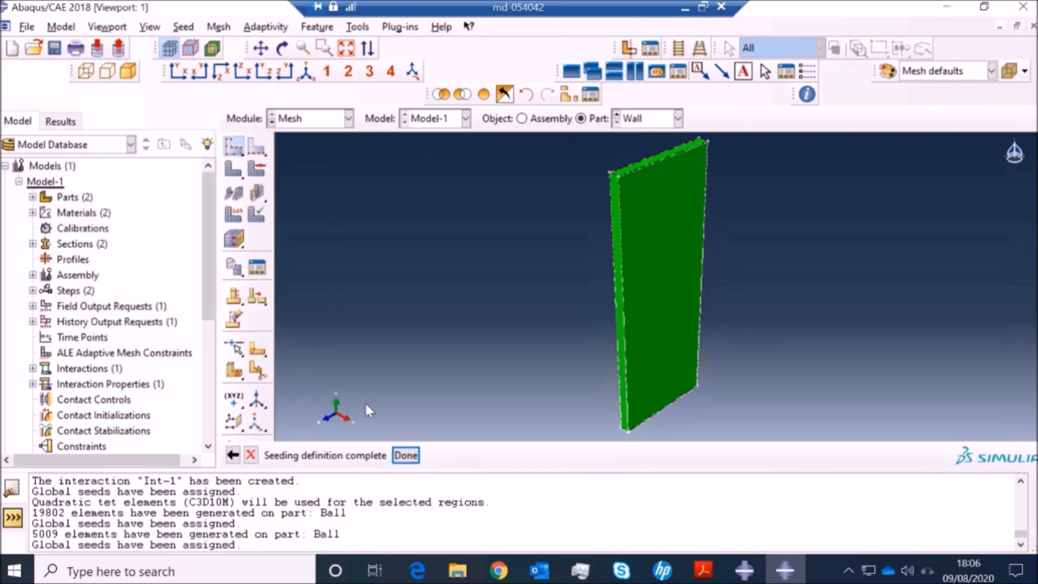
pyautogui.click(406, 454)
pyautogui.click(233, 169)
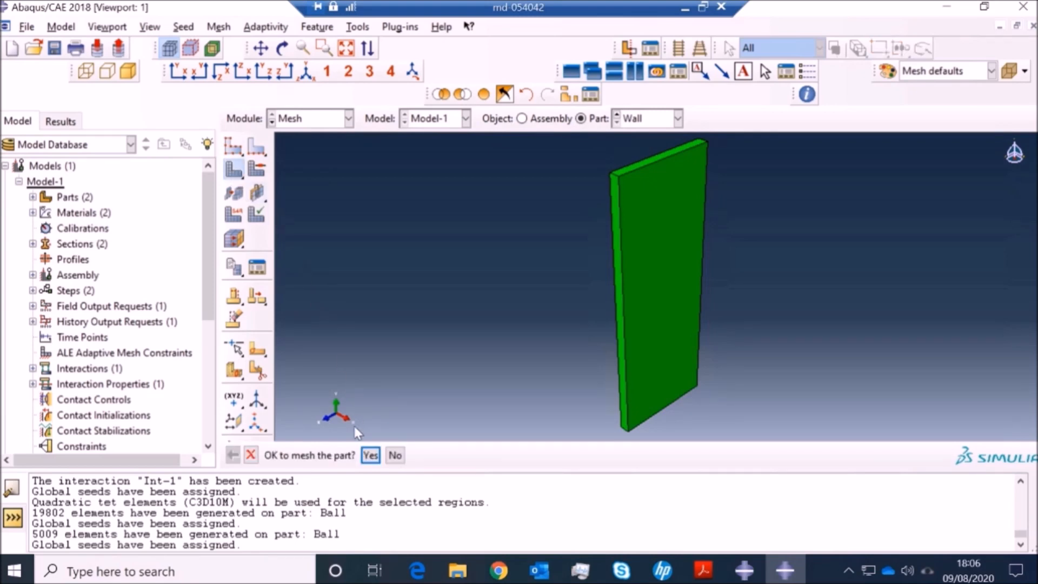
pyautogui.click(370, 455)
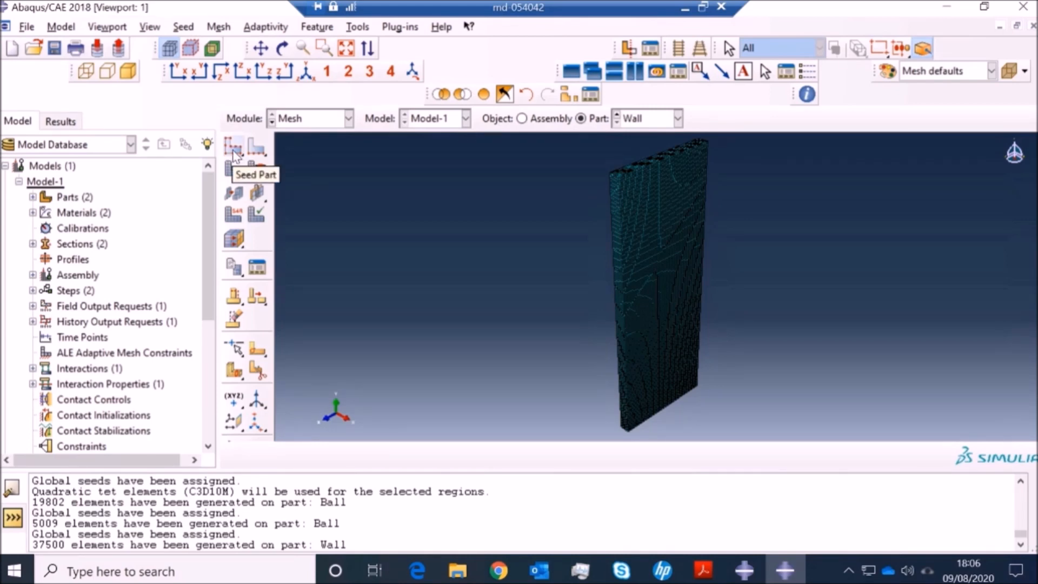
# - Assign local seeds of size 20 to the wall's vertical edges and long bottom edges, deleting the old mesh, and remesh the wall
pyautogui.click(256, 146)
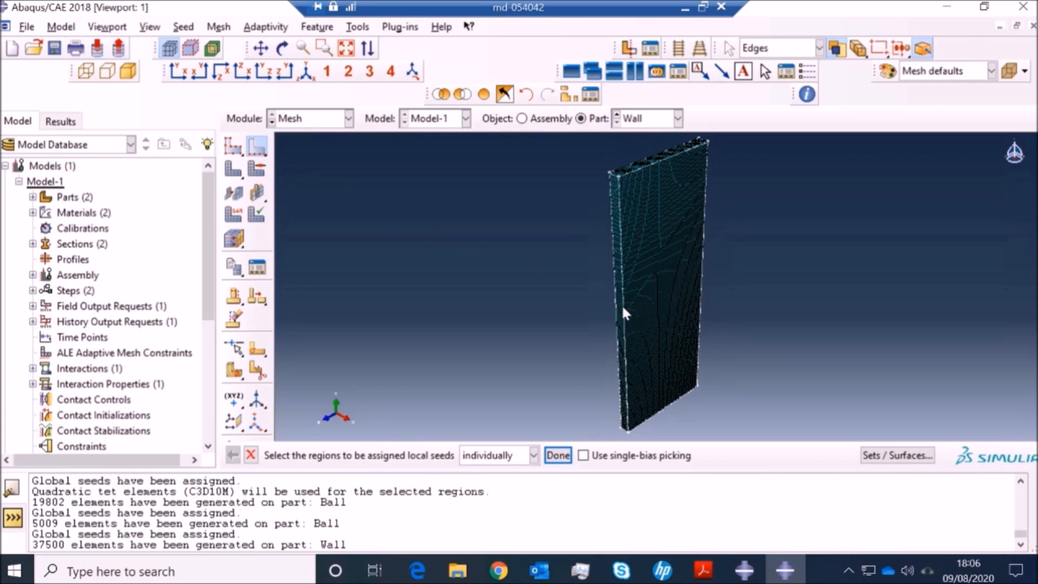
pyautogui.moveTo(635, 311); pyautogui.dragTo(635, 311)
pyautogui.moveTo(720, 258); pyautogui.dragTo(719, 259)
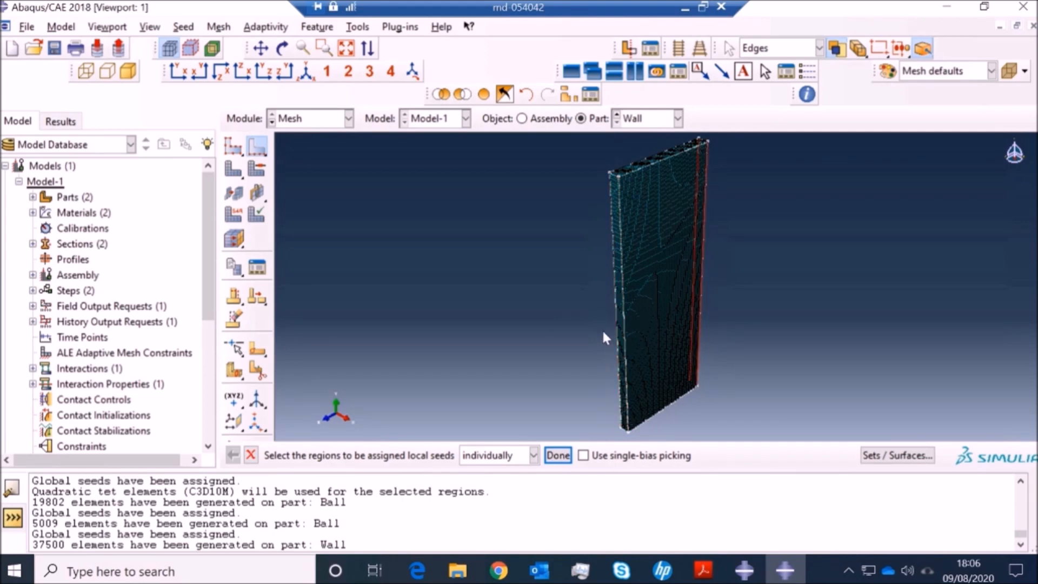
pyautogui.keyDown('shift'); pyautogui.click(626, 315); pyautogui.keyUp('shift')
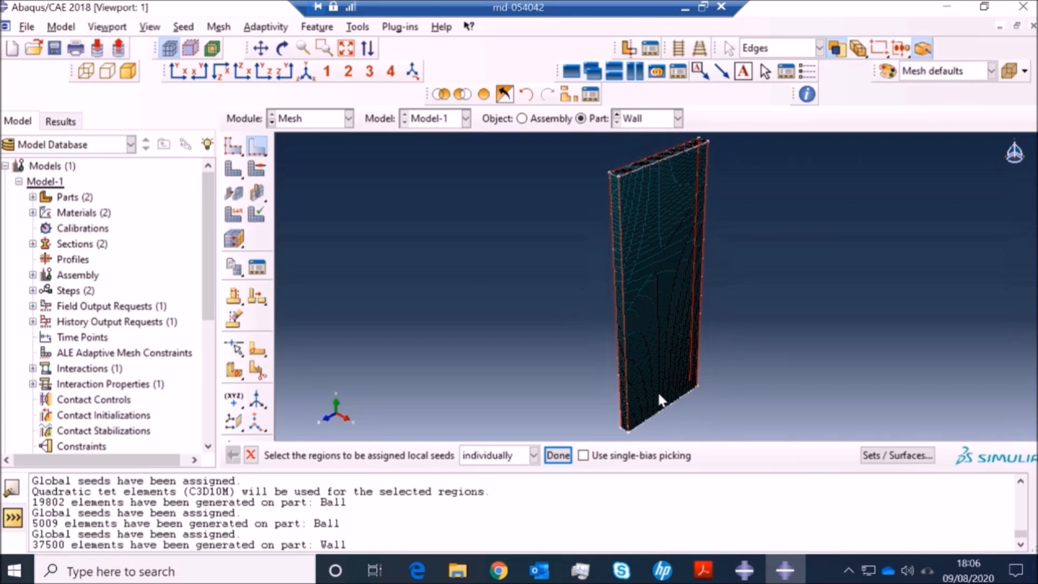
pyautogui.keyDown('shift'); pyautogui.click(669, 414); pyautogui.keyUp('shift')
pyautogui.click(559, 456)
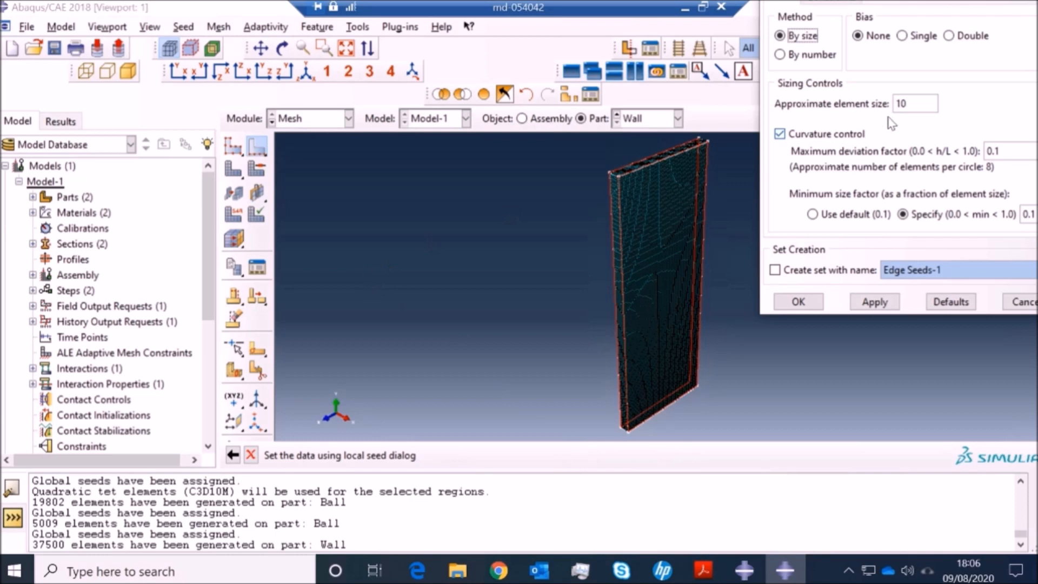
pyautogui.doubleClick(903, 104)
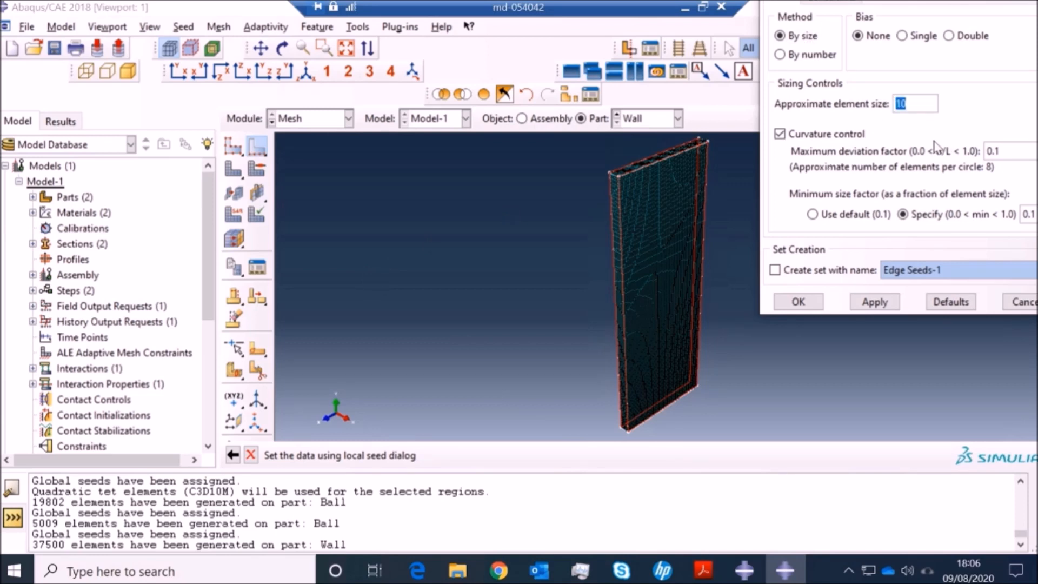
pyautogui.write('20')
pyautogui.click(799, 301)
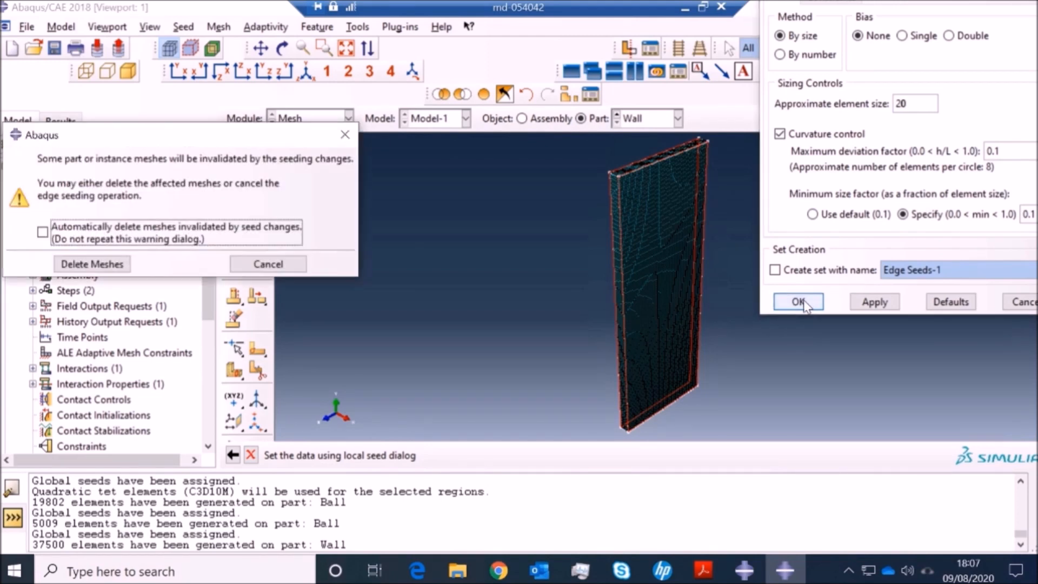
pyautogui.click(70, 265)
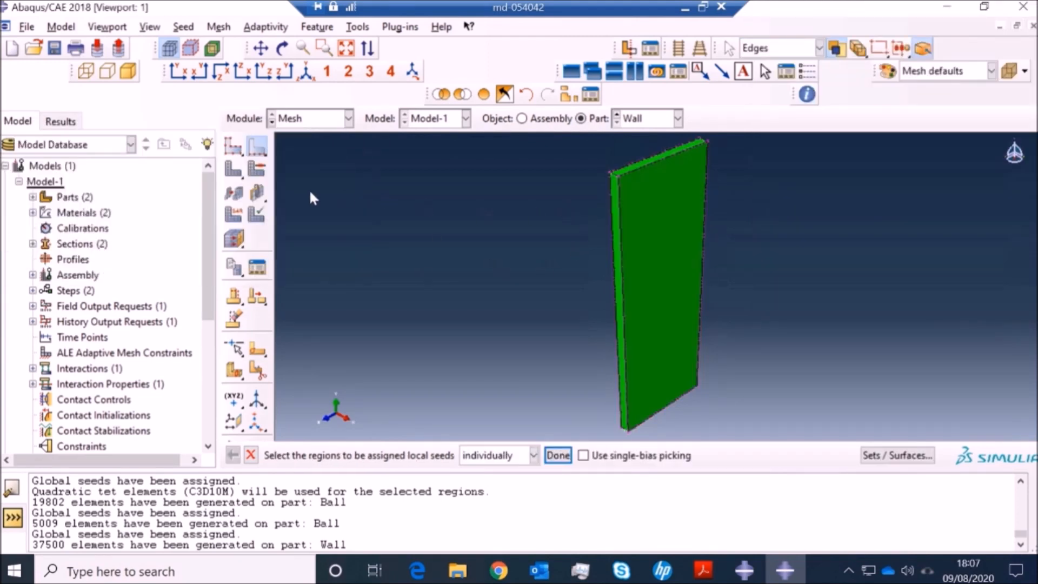
pyautogui.click(233, 168)
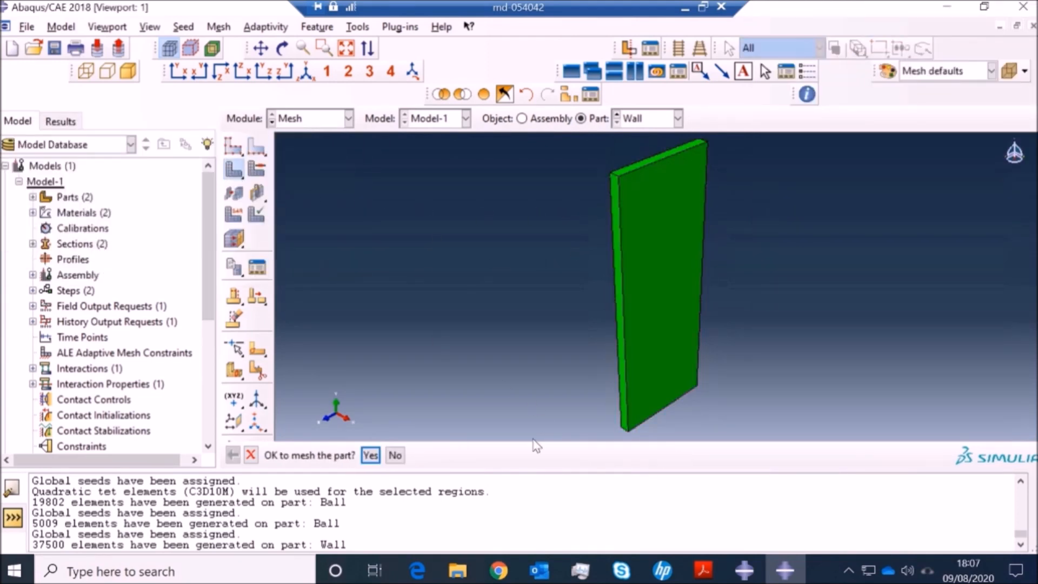
pyautogui.click(370, 456)
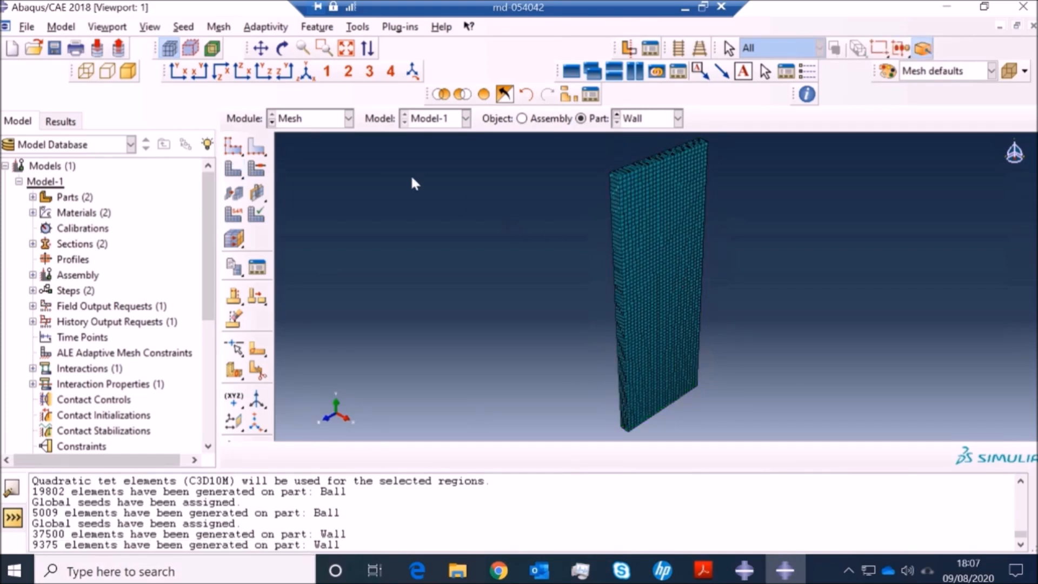
# - Display the meshed assembly and examine the gap between the ball and the wall from the side
pyautogui.click(549, 119)
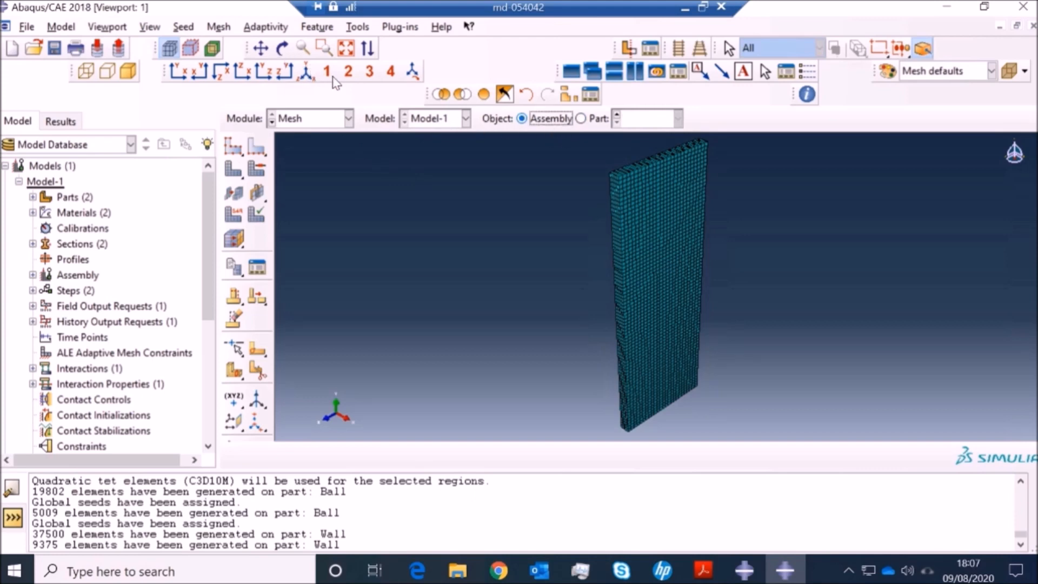
pyautogui.scroll(-3, 676, 317)
pyautogui.scroll(-5, 650, 288)
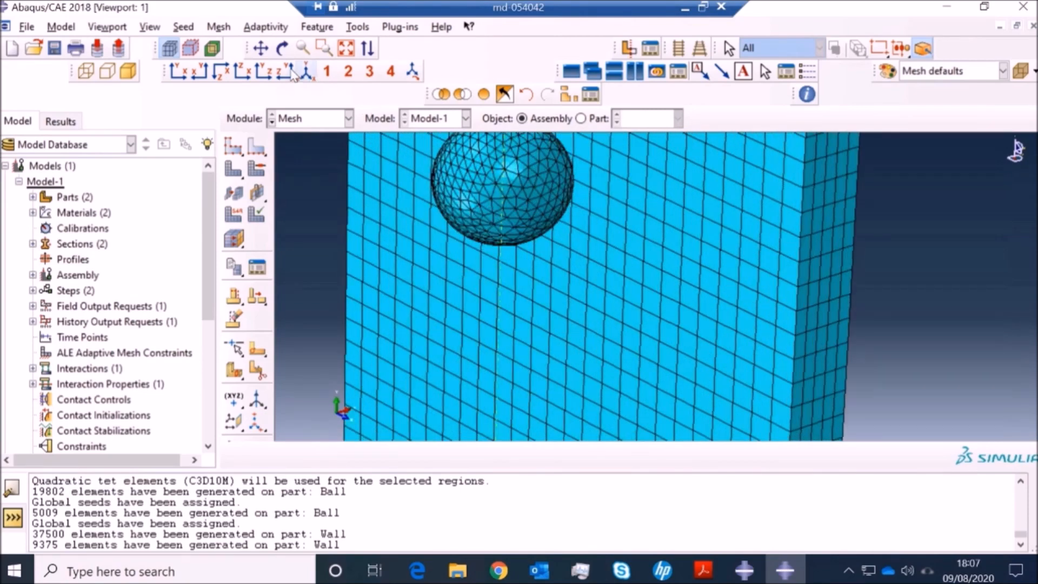
pyautogui.click(282, 48)
pyautogui.moveTo(642, 200); pyautogui.dragTo(607, 213)
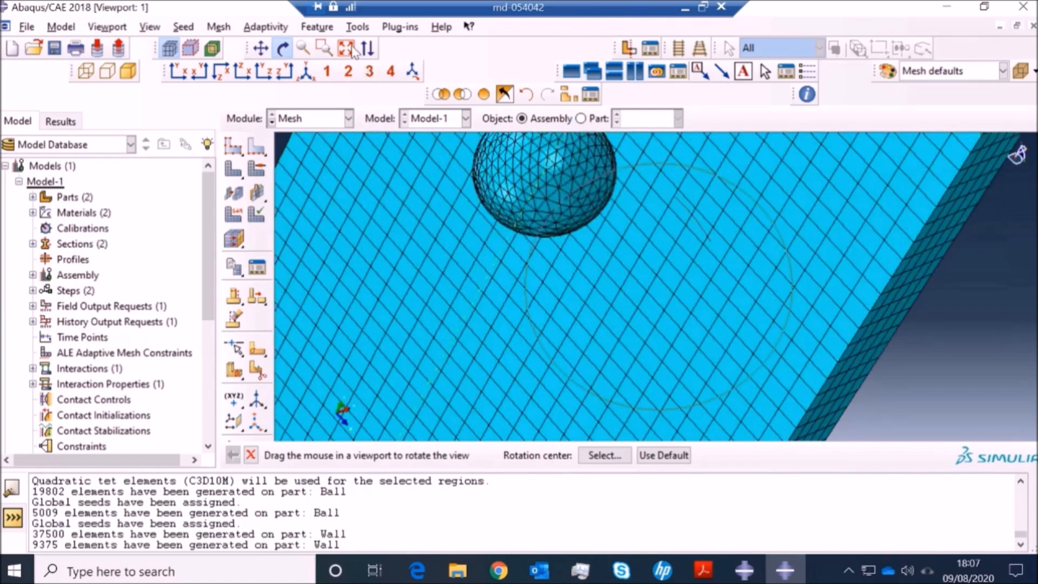
pyautogui.click(327, 73)
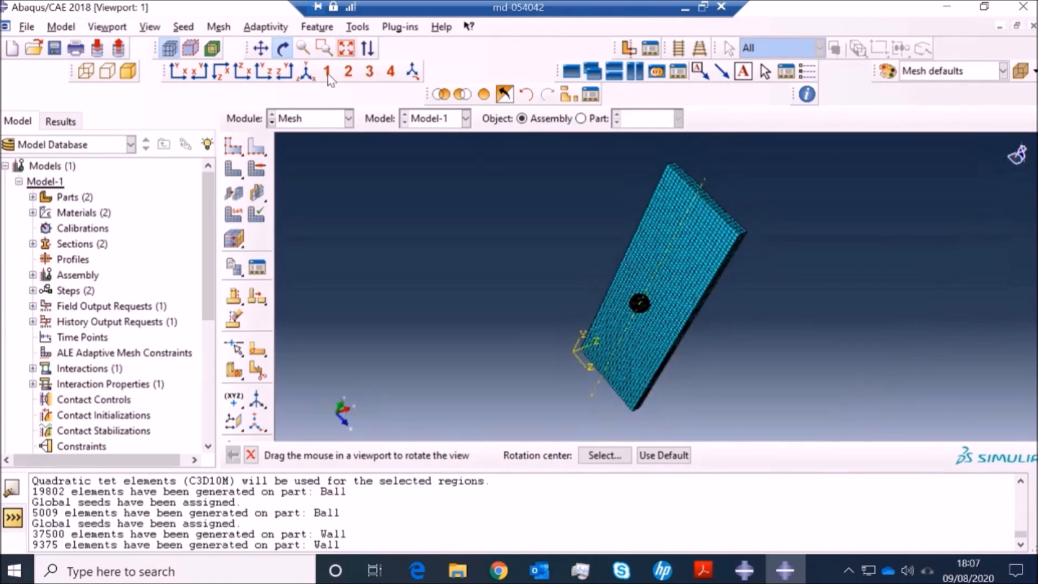
pyautogui.scroll(5, 678, 277)
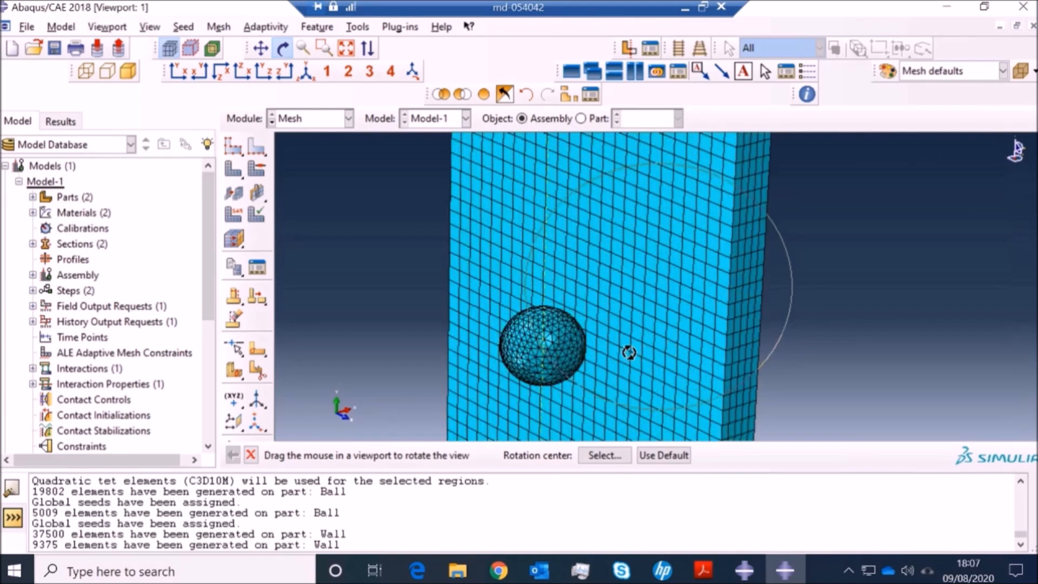
pyautogui.moveTo(598, 347); pyautogui.dragTo(582, 318)
pyautogui.scroll(5, 582, 318)
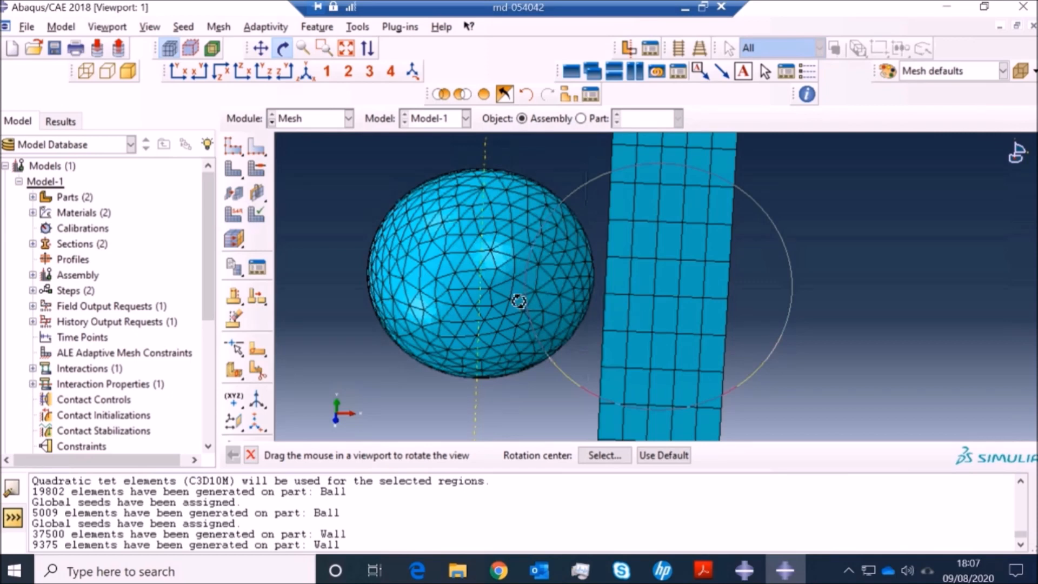
pyautogui.scroll(5, 501, 241)
pyautogui.moveTo(672, 263); pyautogui.dragTo(604, 271)
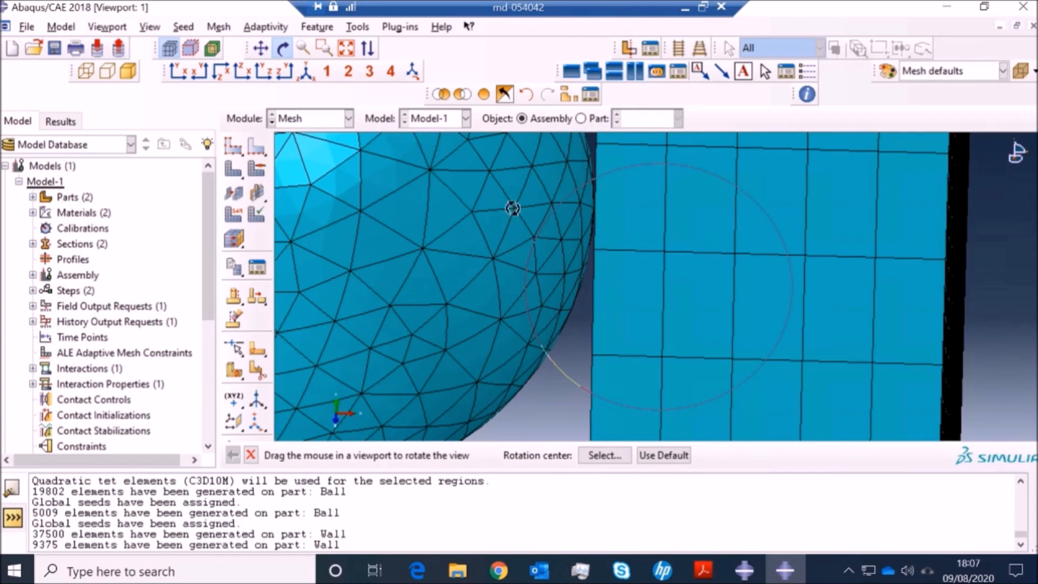
# - Query the distance between the ball's point nearest the wall and a node on the wall's facing edge
pyautogui.click(356, 30)
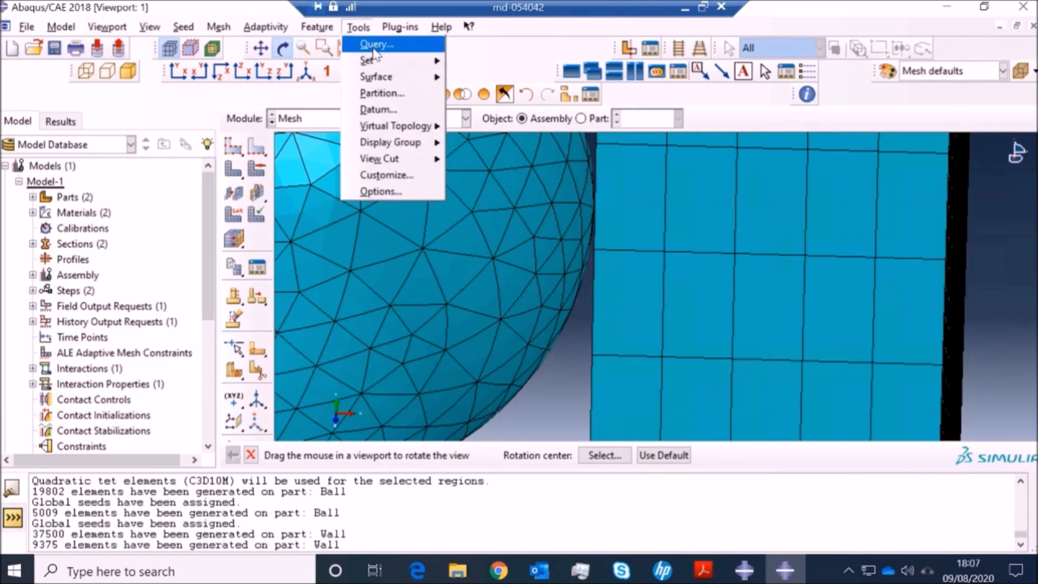
pyautogui.click(375, 46)
pyautogui.click(79, 175)
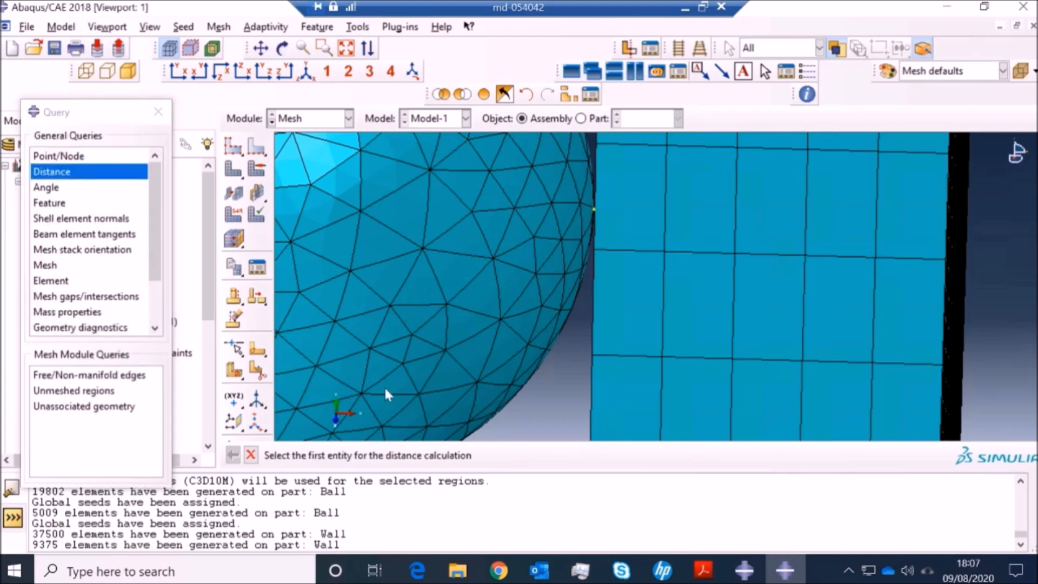
pyautogui.click(597, 218)
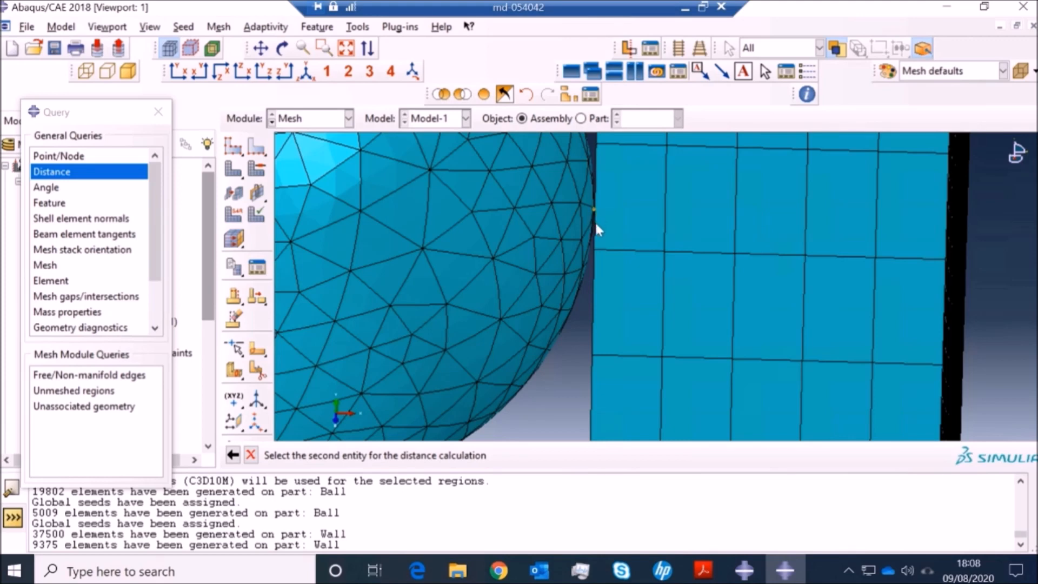
pyautogui.scroll(1, 597, 224)
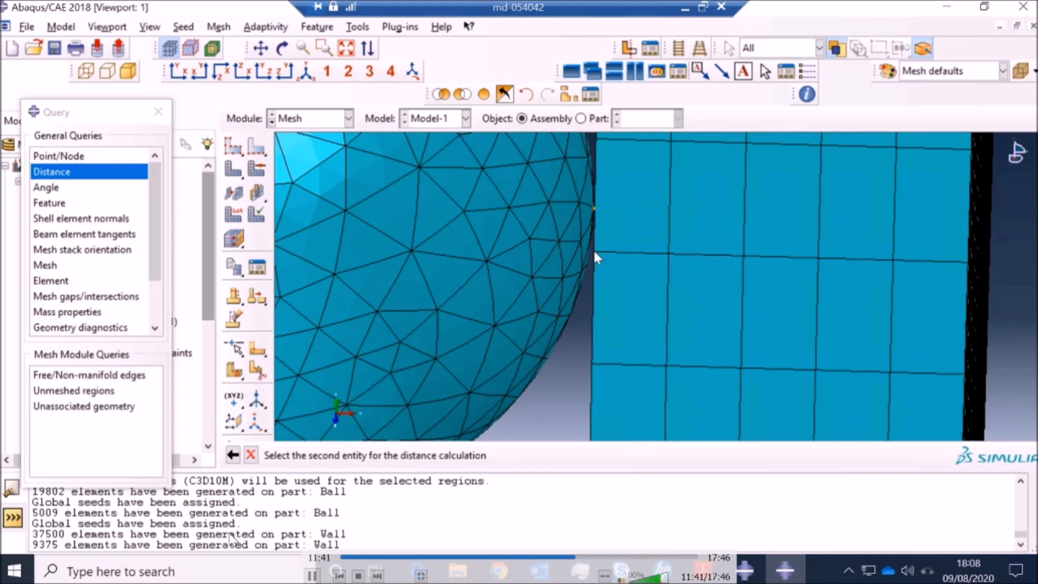
pyautogui.click(595, 252)
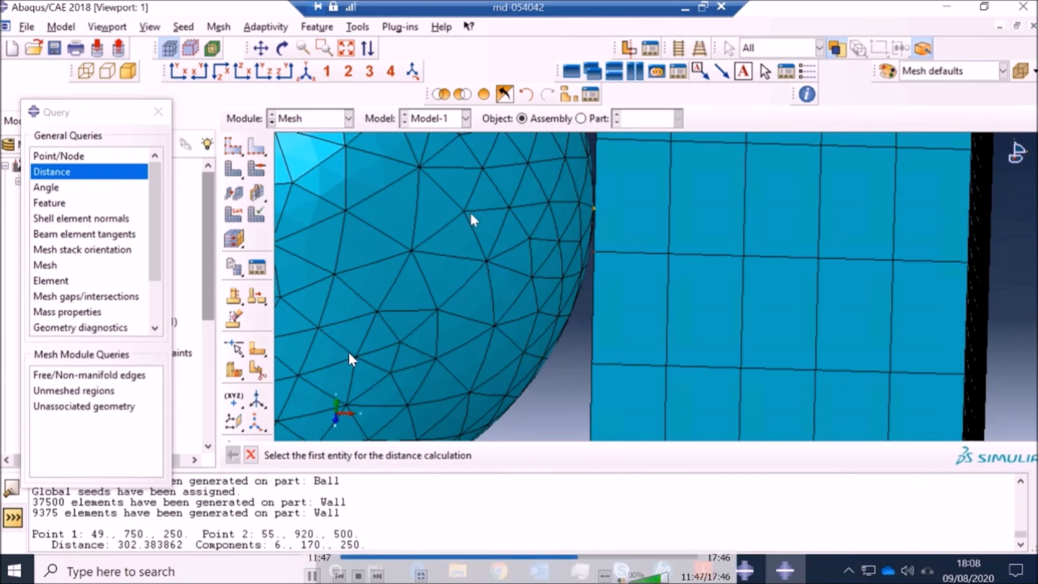
# - Look closer at the gap and repeat the distance query from the ball's outermost point to the wall edge
pyautogui.click(282, 48)
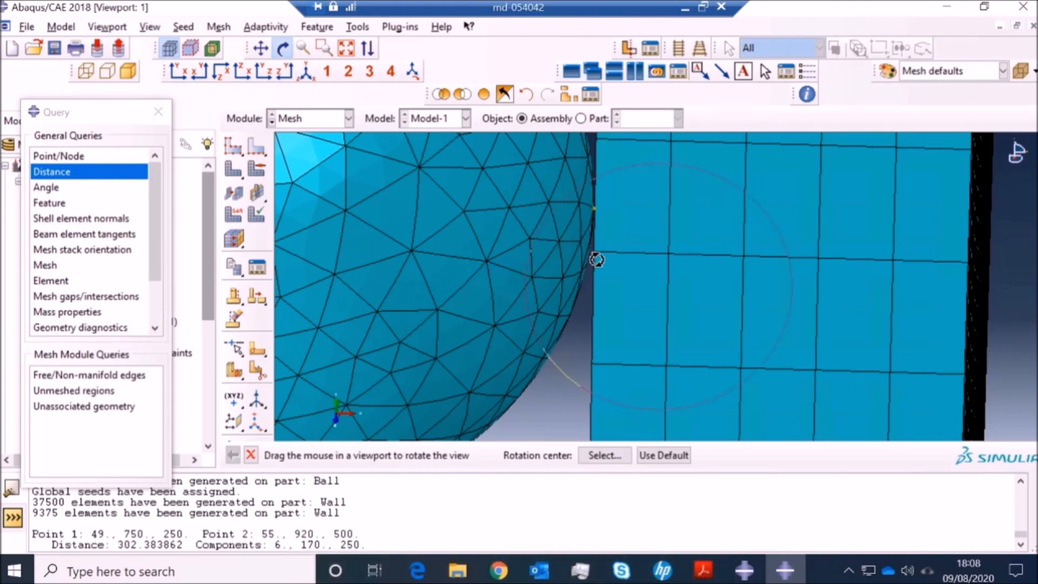
pyautogui.moveTo(607, 258); pyautogui.dragTo(543, 222)
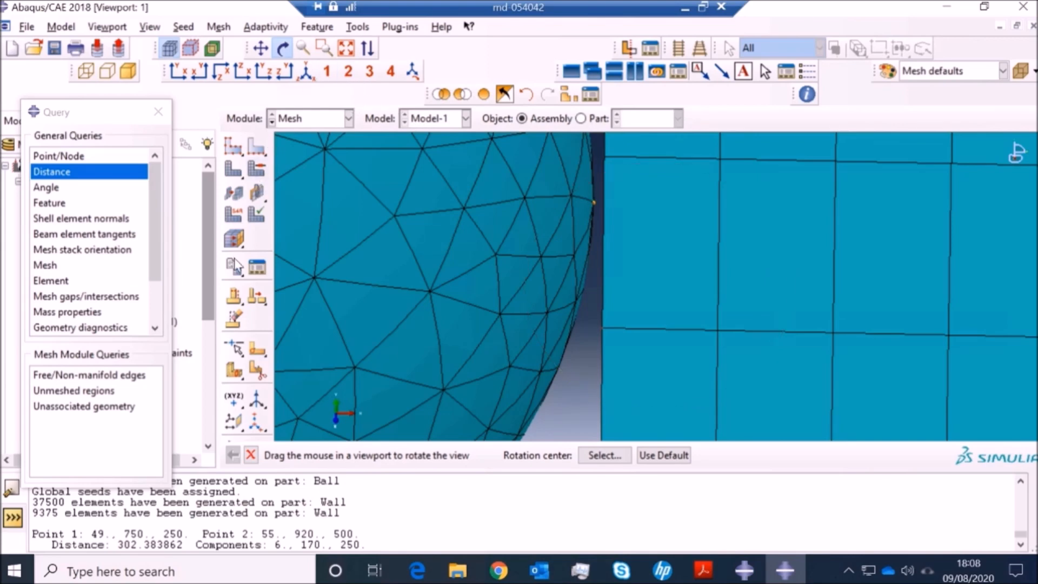
pyautogui.click(254, 454)
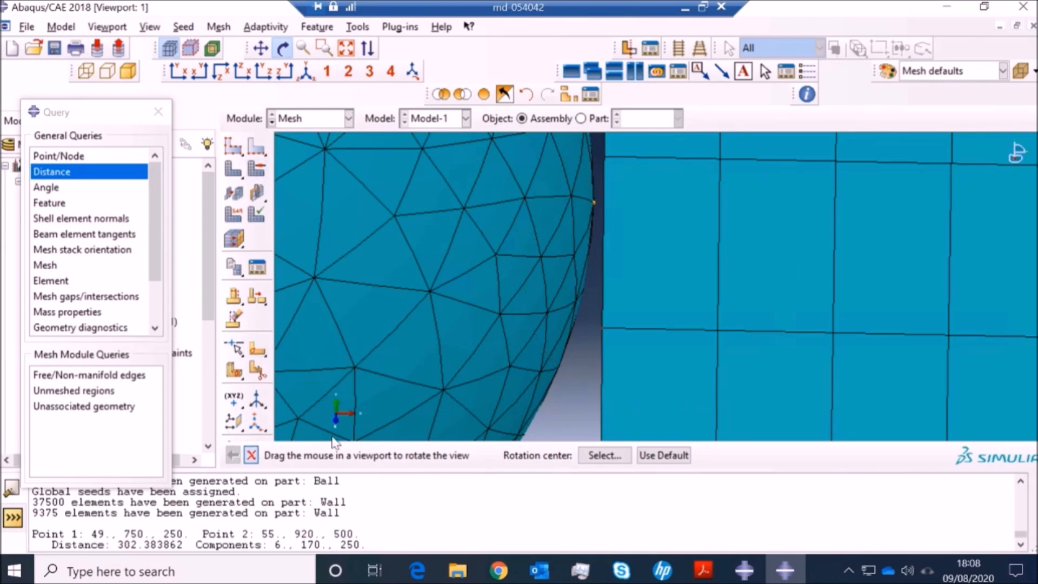
pyautogui.click(594, 203)
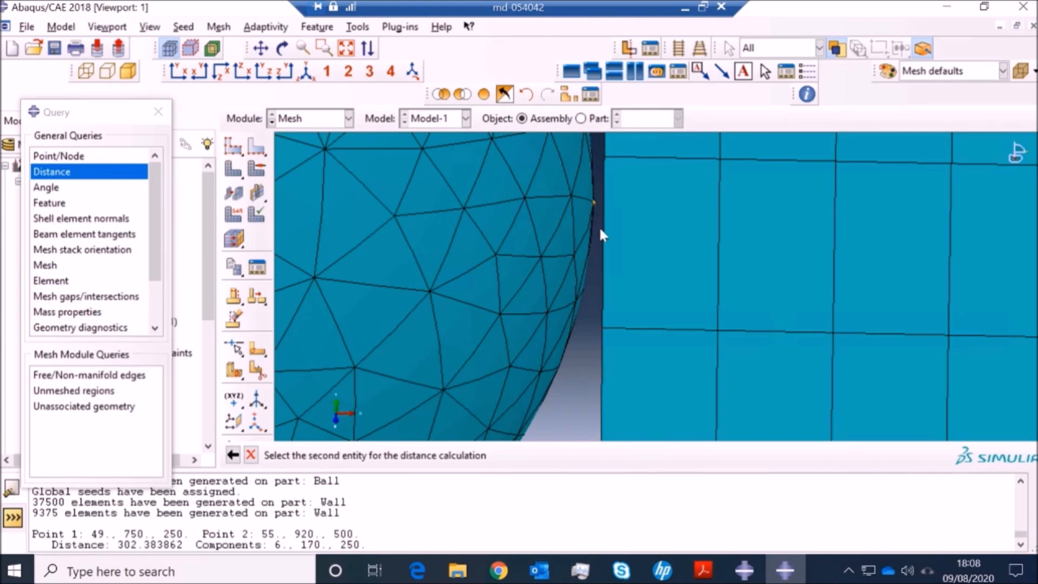
pyautogui.click(603, 326)
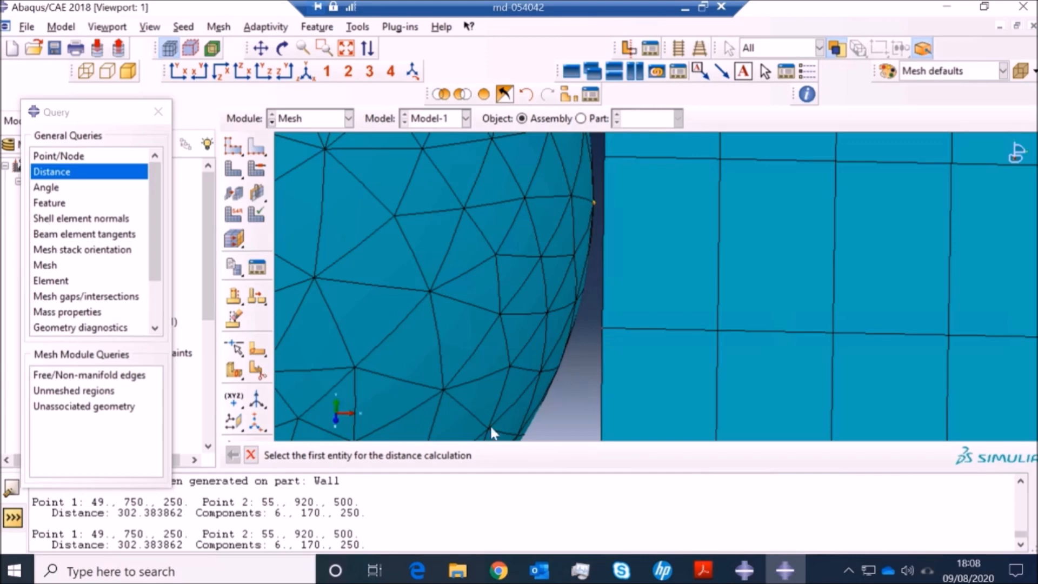
# - Translate the ball instance from 0,0,0 to 5,0,0 so it sits 5 units closer to the wall
pyautogui.doubleClick(262, 533)
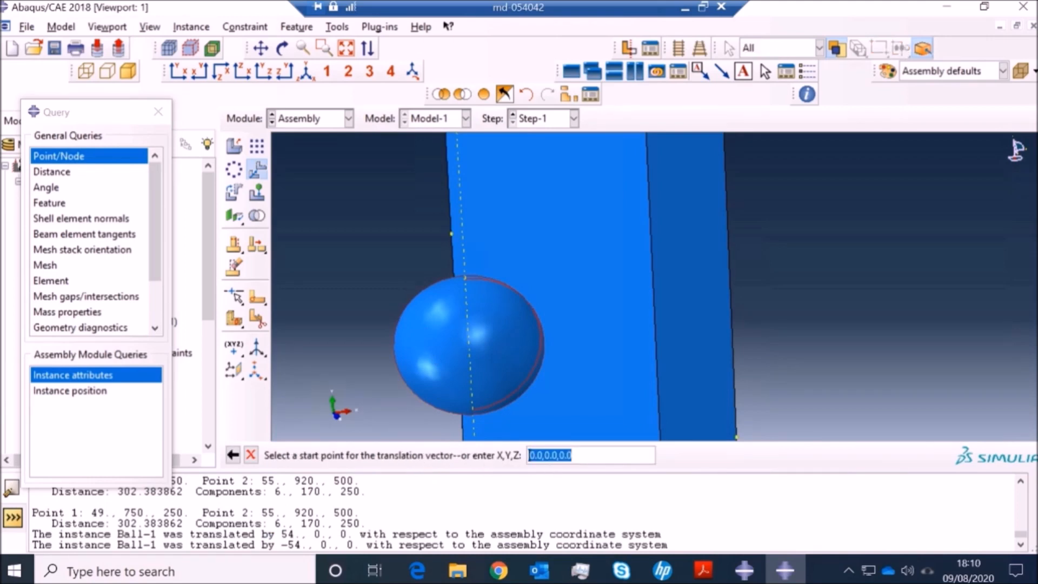
pyautogui.click(532, 455)
pyautogui.press('Delete')
pyautogui.press('Delete')
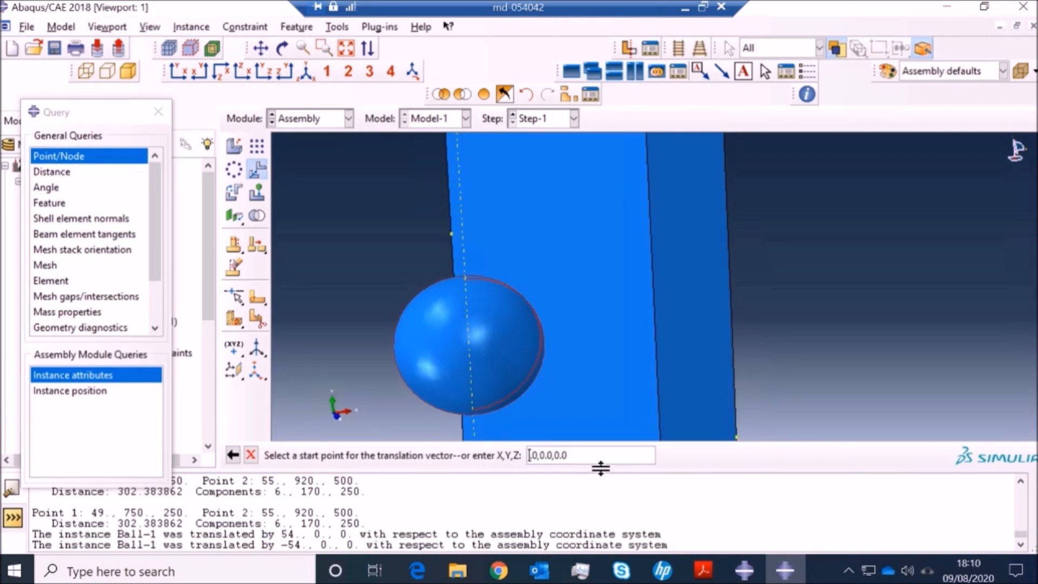
pyautogui.write('5.')
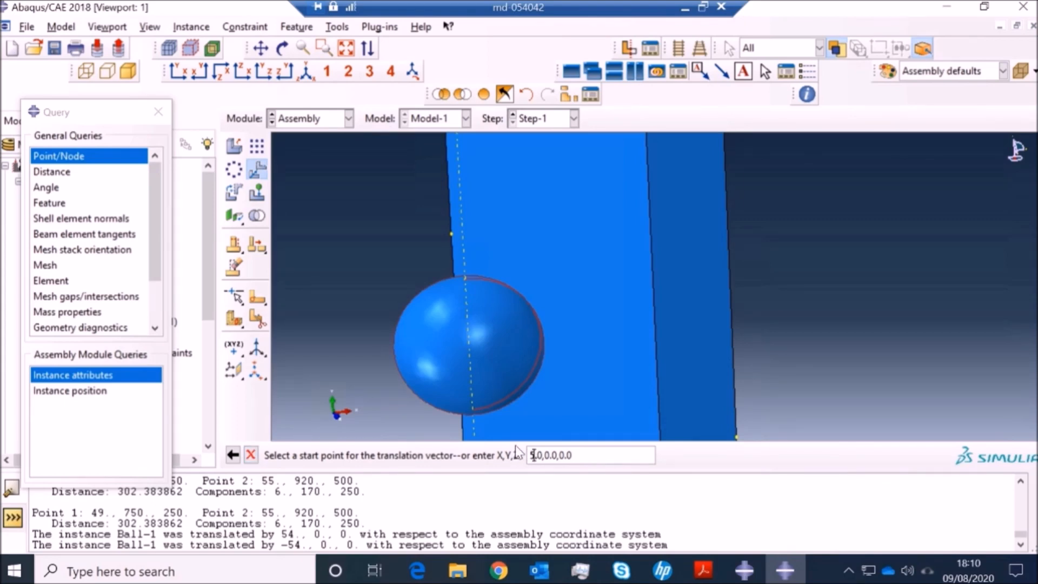
pyautogui.press('BackSpace')
pyautogui.write('0')
pyautogui.press('Return')
pyautogui.click(534, 455)
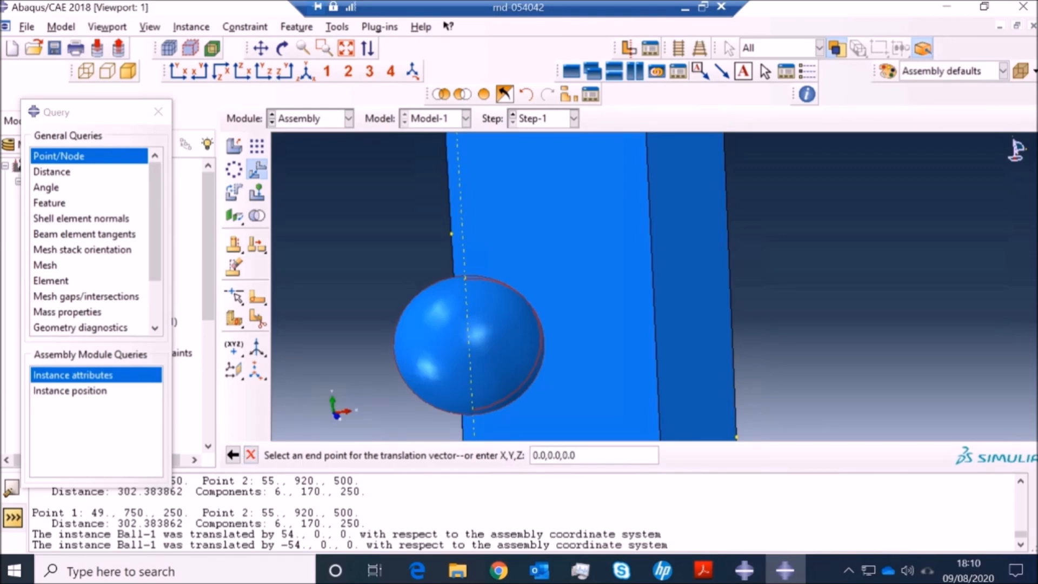
pyautogui.press('Delete')
pyautogui.write('5')
pyautogui.press('Return')
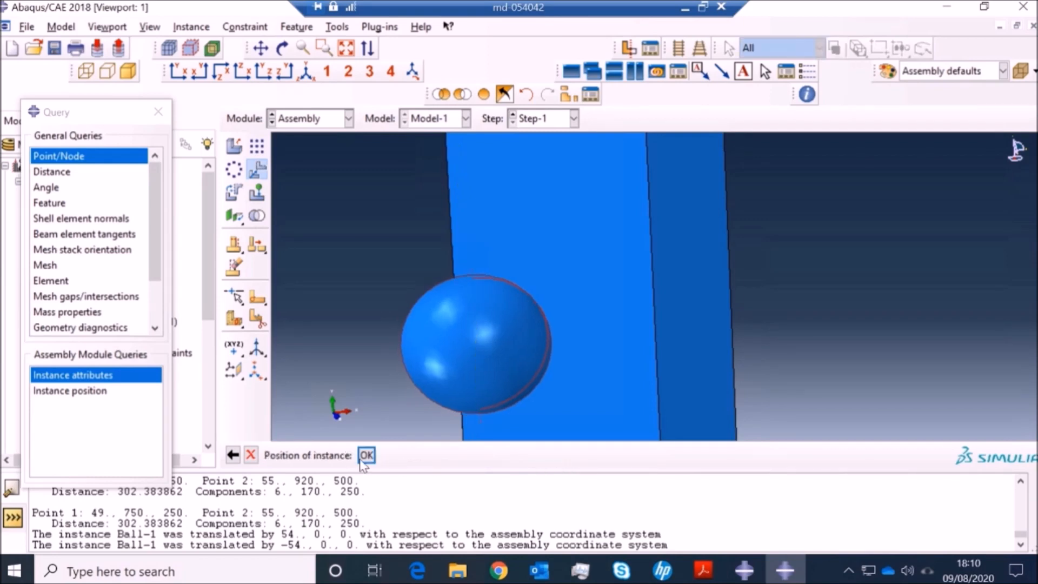
pyautogui.press('Return')
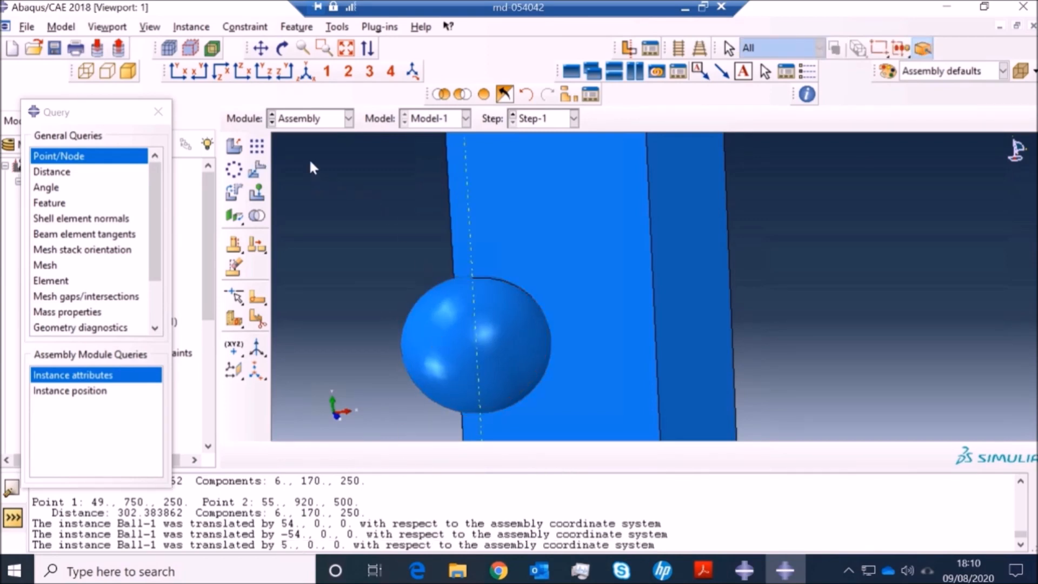
# - Display the meshed assembly and examine the gap between the moved ball and the wall from several angles
pyautogui.click(312, 119)
pyautogui.click(327, 229)
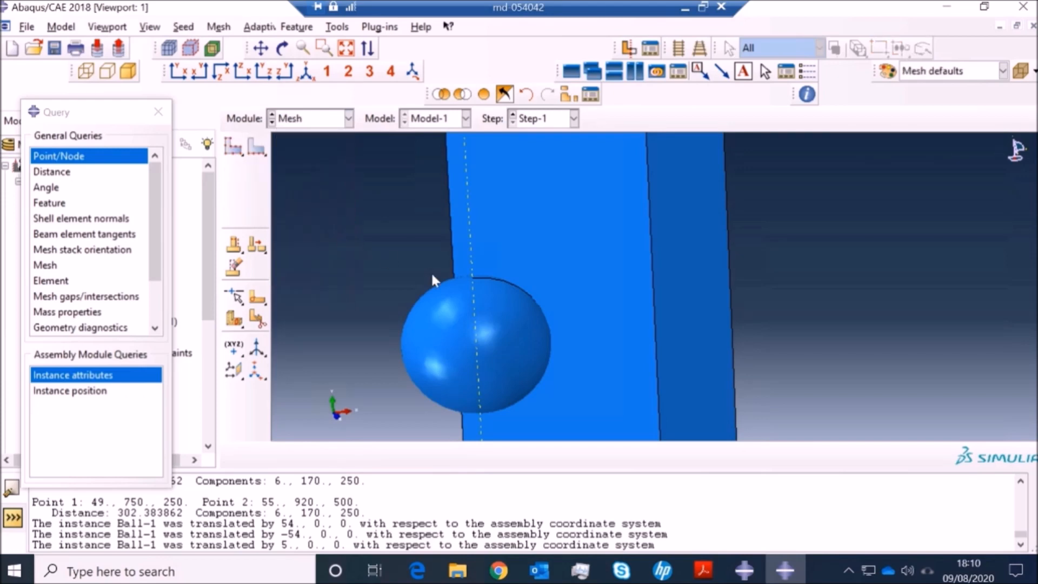
pyautogui.click(282, 48)
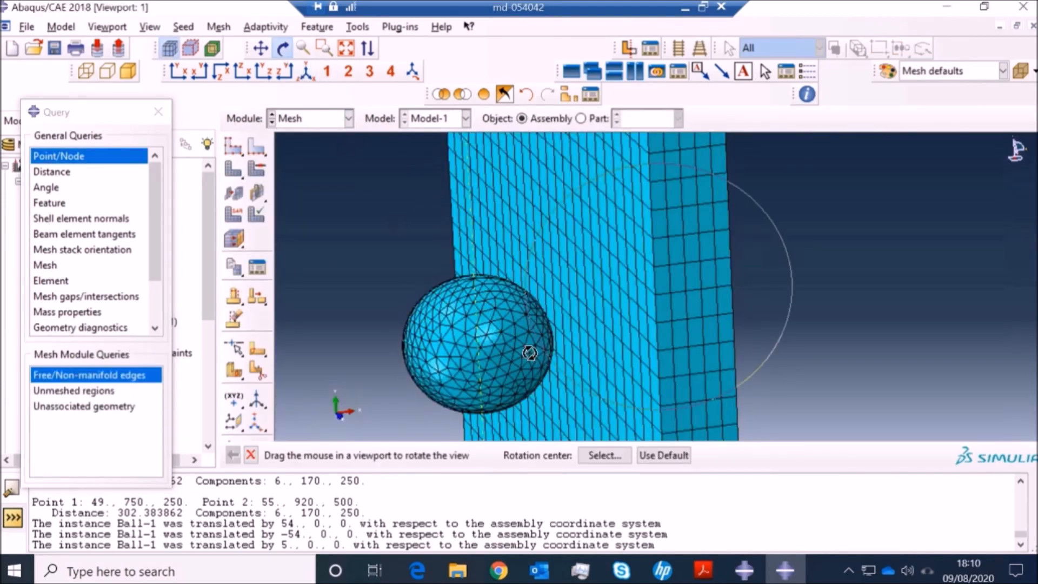
pyautogui.moveTo(511, 354); pyautogui.dragTo(610, 347)
pyautogui.moveTo(622, 287); pyautogui.dragTo(529, 343)
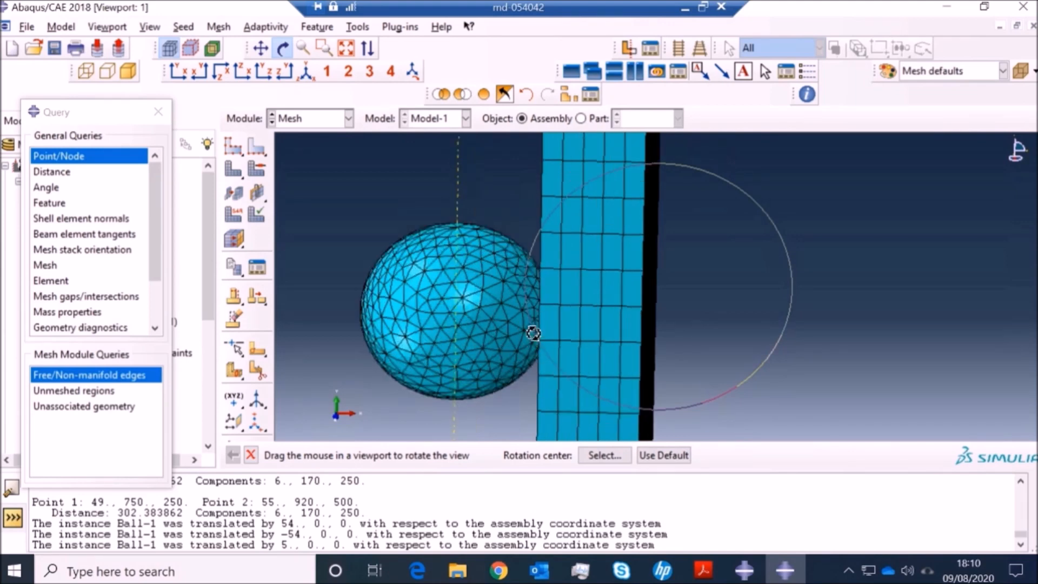
pyautogui.scroll(6, 547, 325)
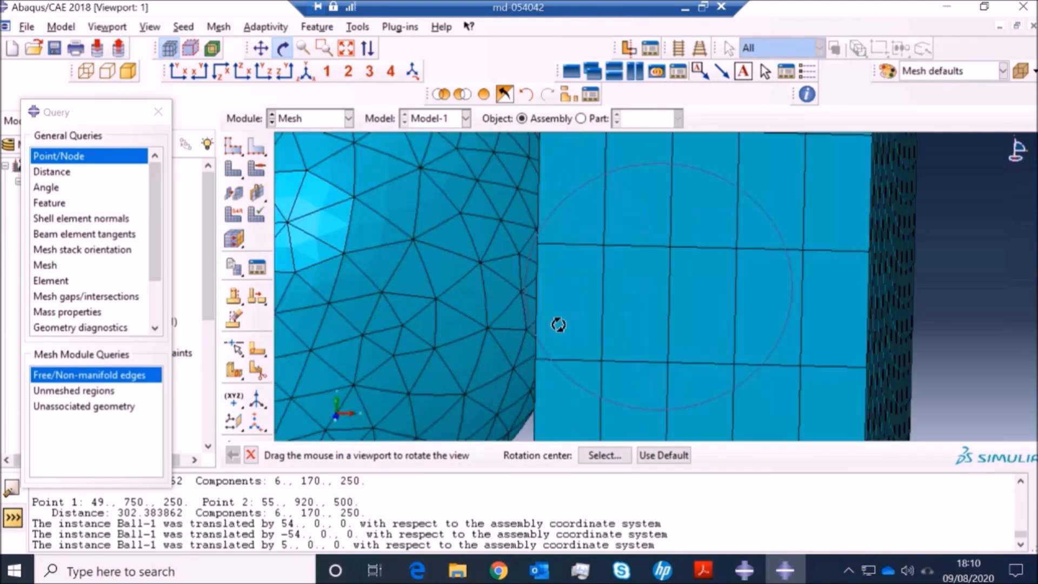
pyautogui.moveTo(545, 325)
pyautogui.mouseDown()
pyautogui.moveTo(535, 325)
pyautogui.moveTo(545, 329)
pyautogui.mouseUp()
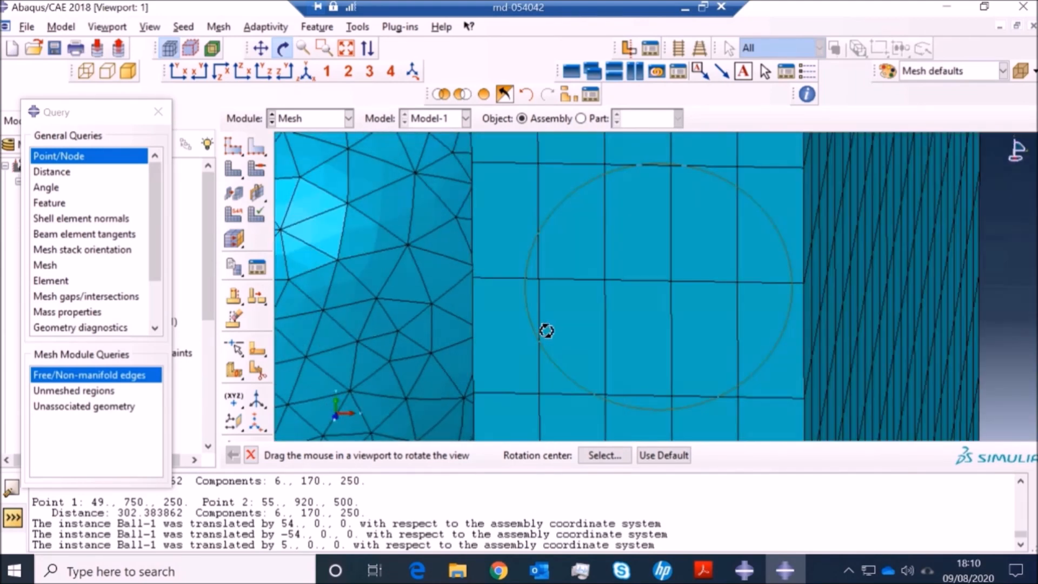
pyautogui.moveTo(446, 313); pyautogui.dragTo(541, 325)
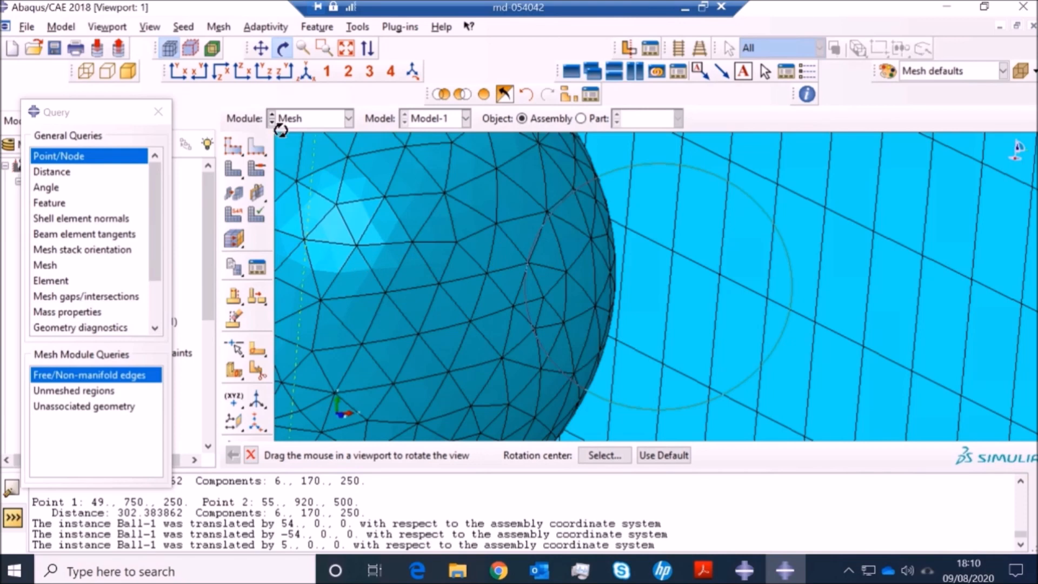
# - Translate the ball instance by -1 along X, away from the wall, starting from the origin
pyautogui.click(297, 119)
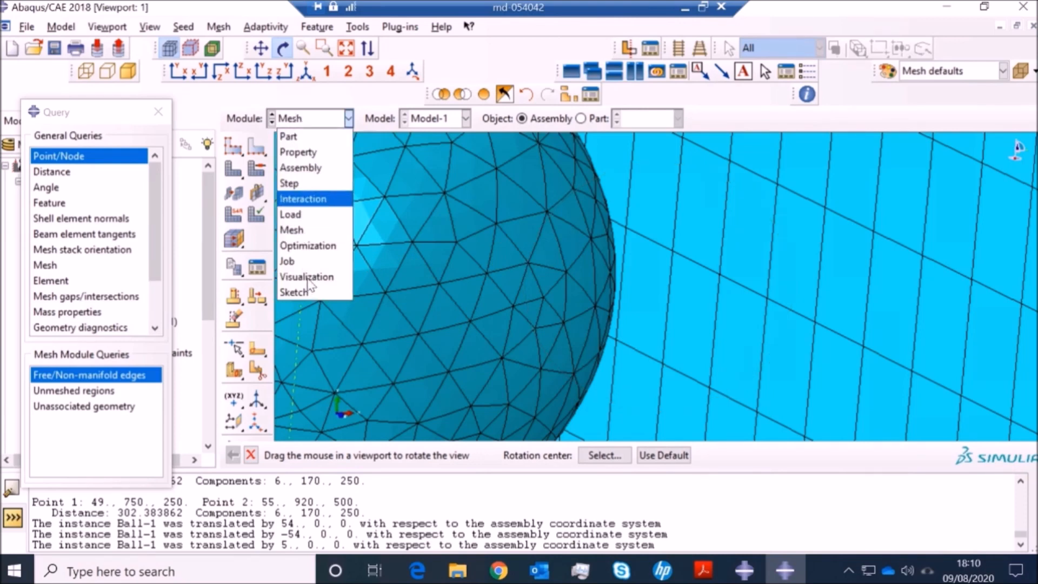
pyautogui.click(303, 173)
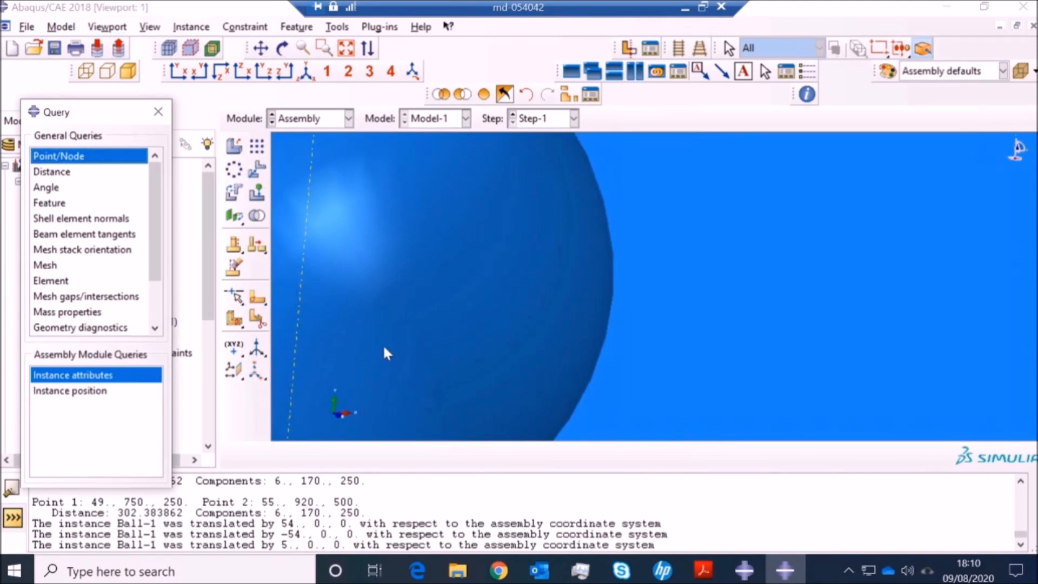
pyautogui.click(257, 169)
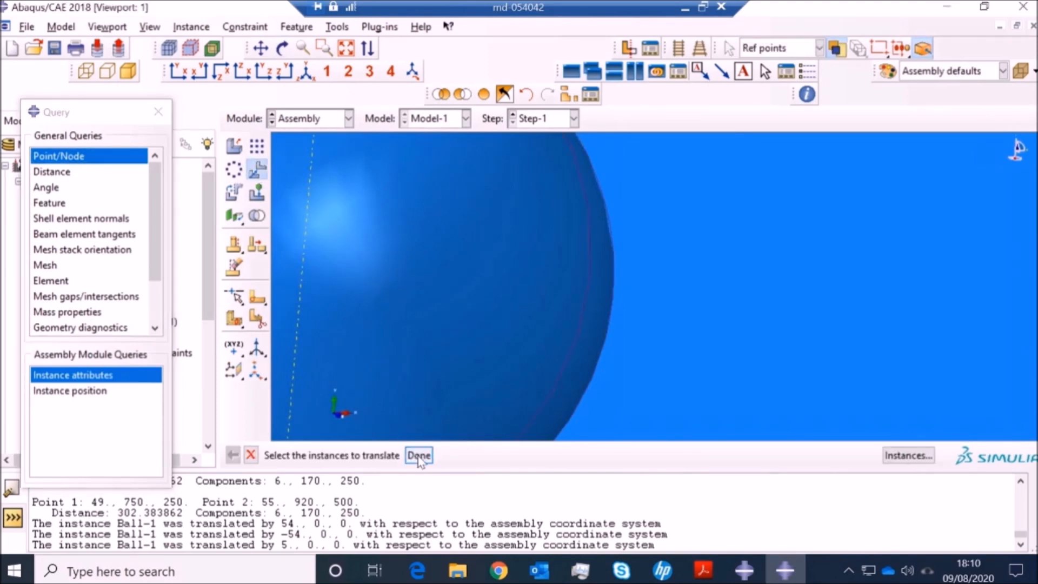
pyautogui.click(419, 456)
pyautogui.press('Return')
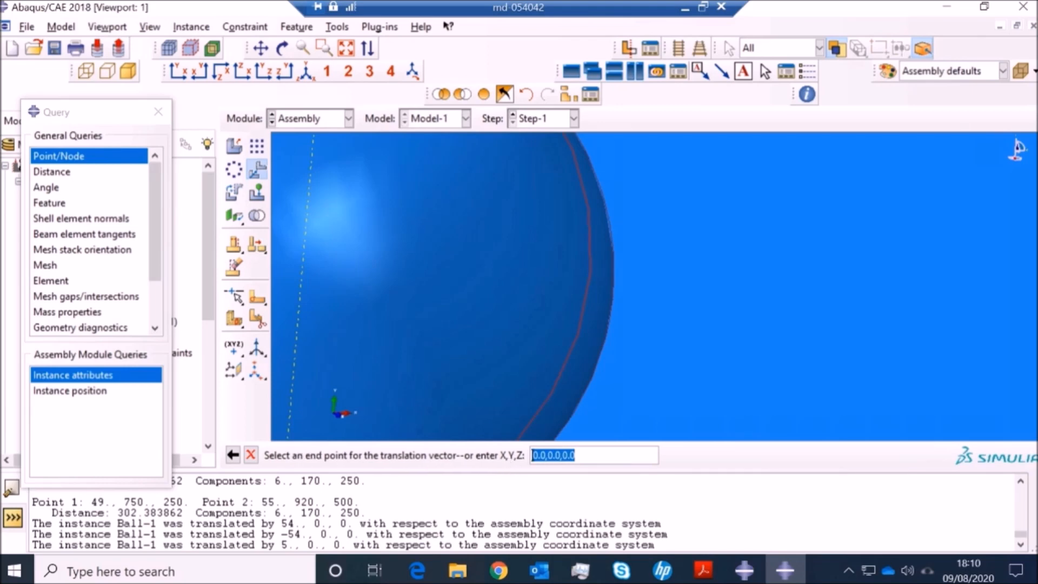
pyautogui.press('Left')
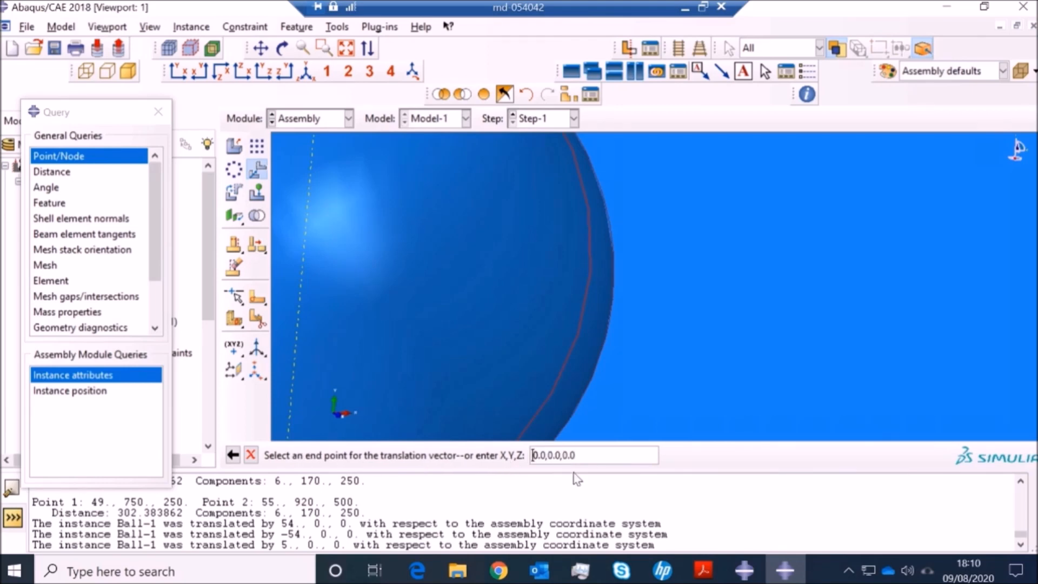
pyautogui.press('Delete')
pyautogui.press('Delete')
pyautogui.write('-1')
pyautogui.press('Return')
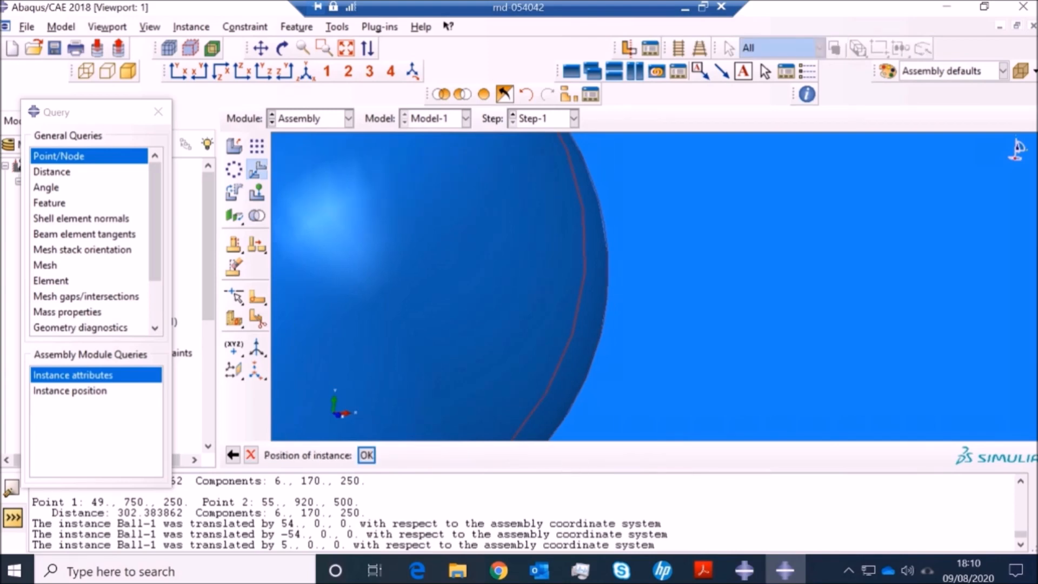
pyautogui.click(366, 455)
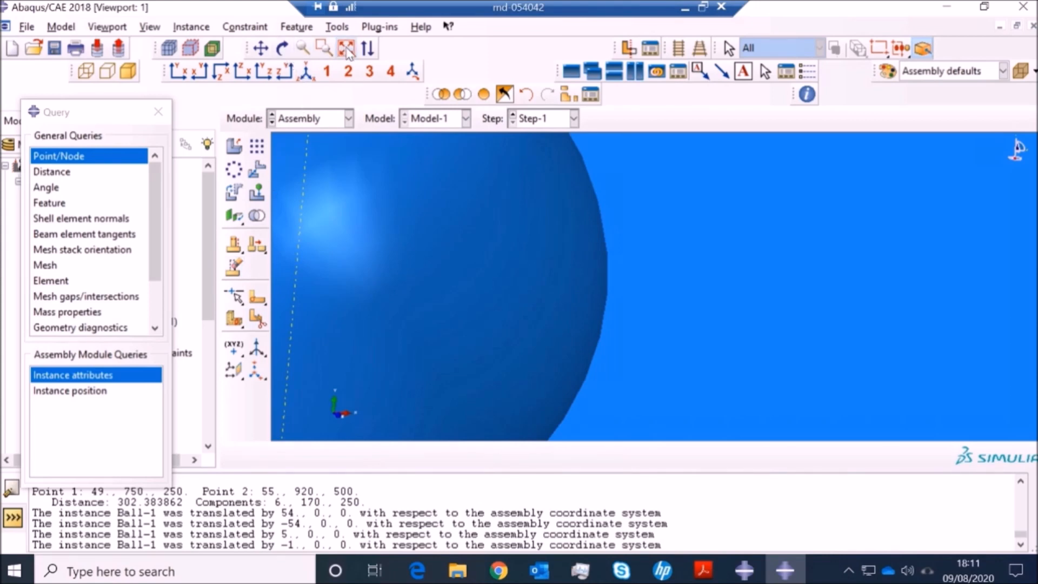
# - Set the time period of the Dynamic, Explicit step Step-1 to 0.02
pyautogui.click(346, 48)
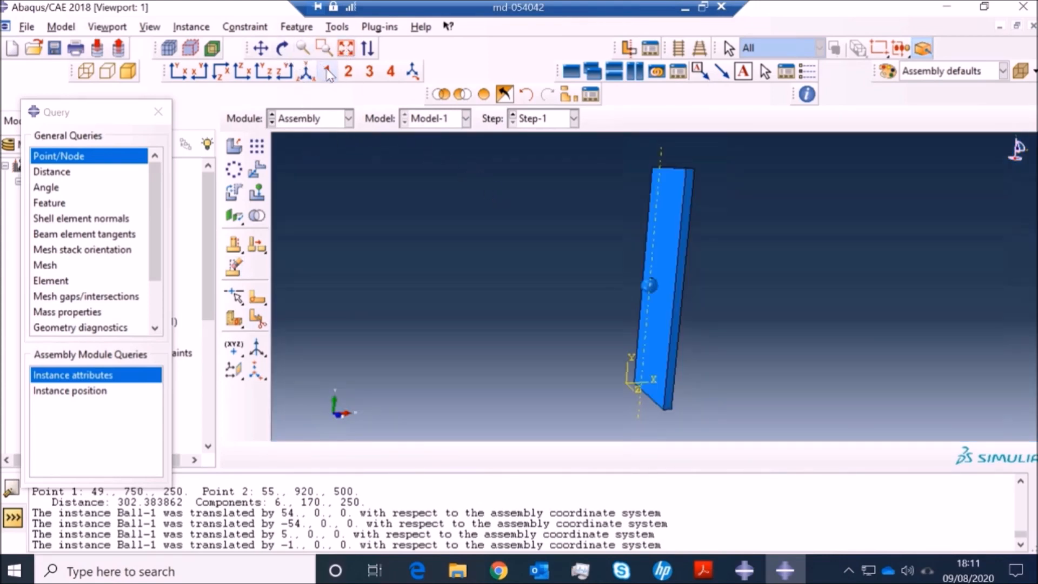
pyautogui.click(327, 71)
pyautogui.click(323, 127)
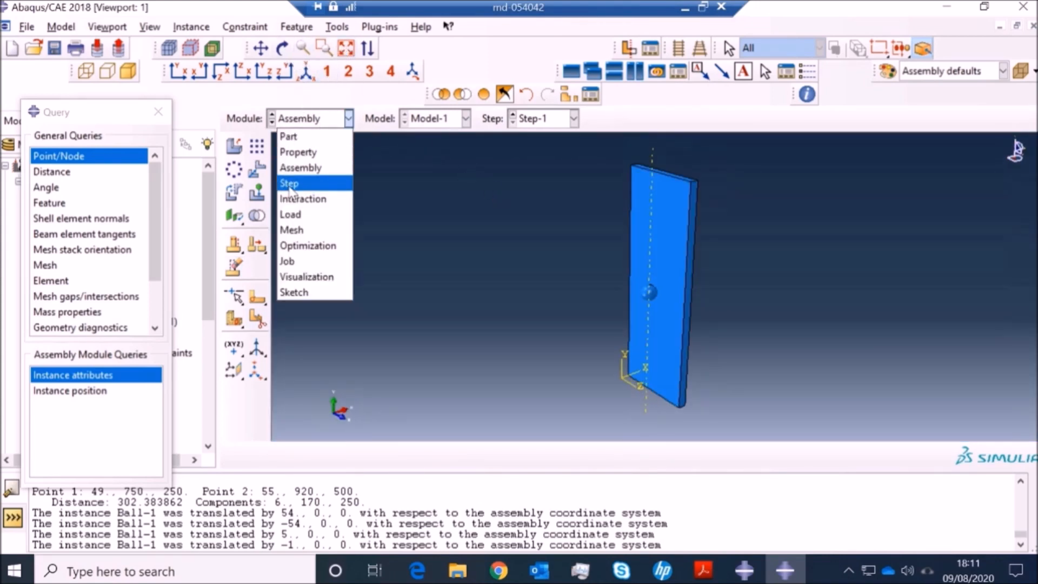
pyautogui.click(287, 184)
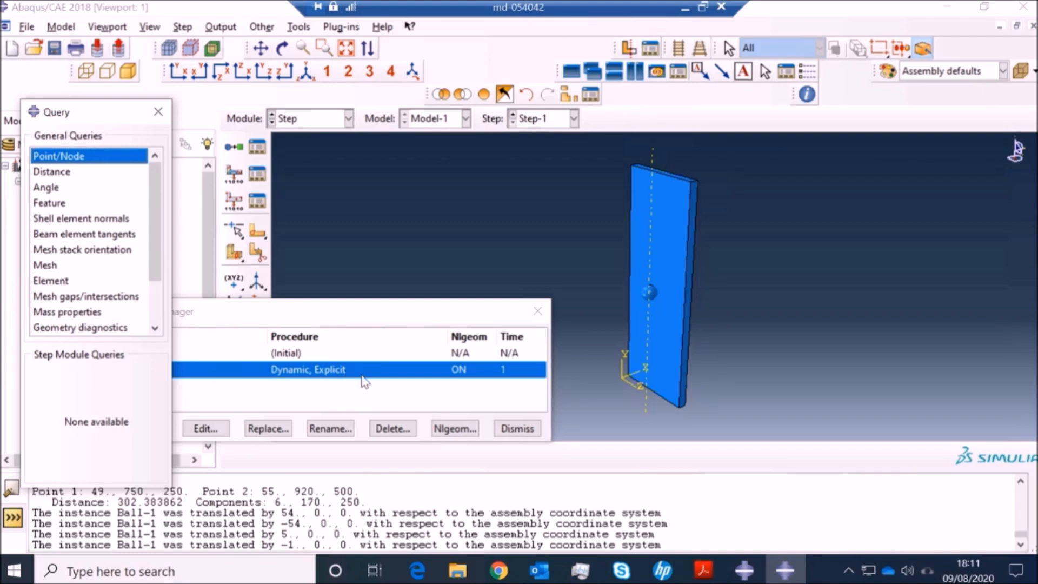
pyautogui.click(208, 430)
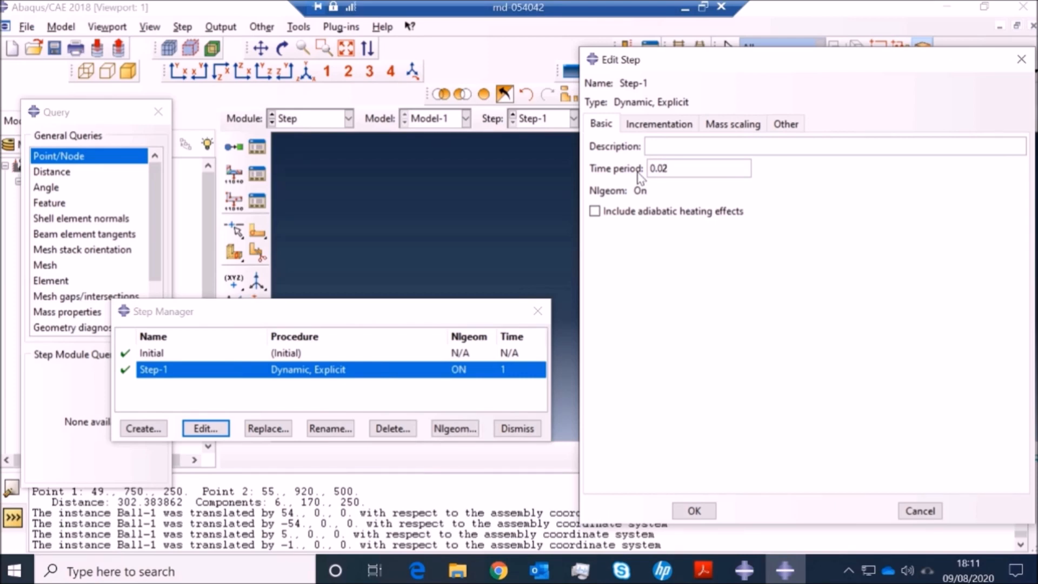
pyautogui.click(697, 511)
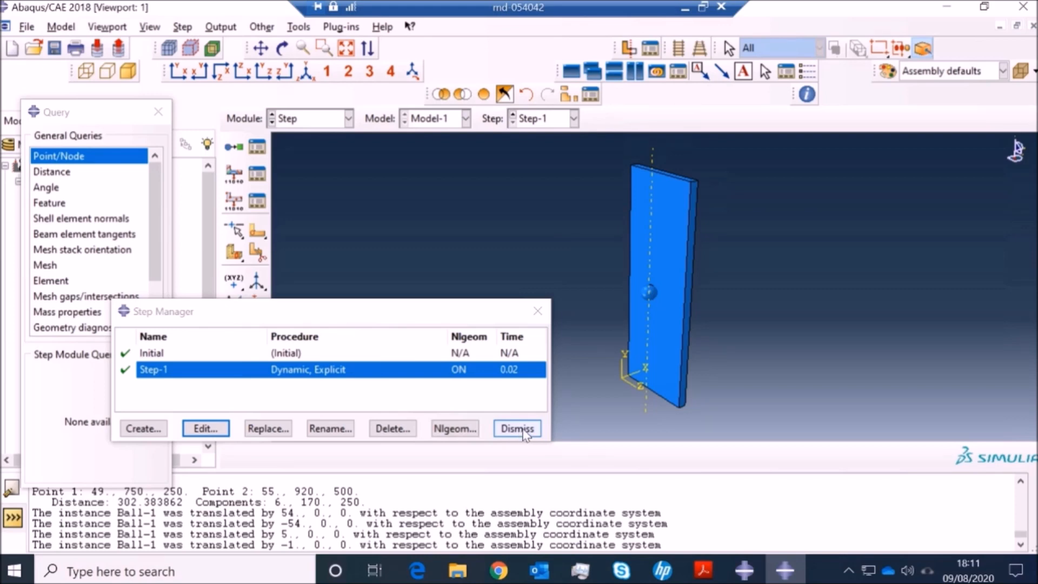
# - Create a full-analysis job named Wall_Ball_Impact_1 from Model-1 with the default job settings
pyautogui.click(348, 118)
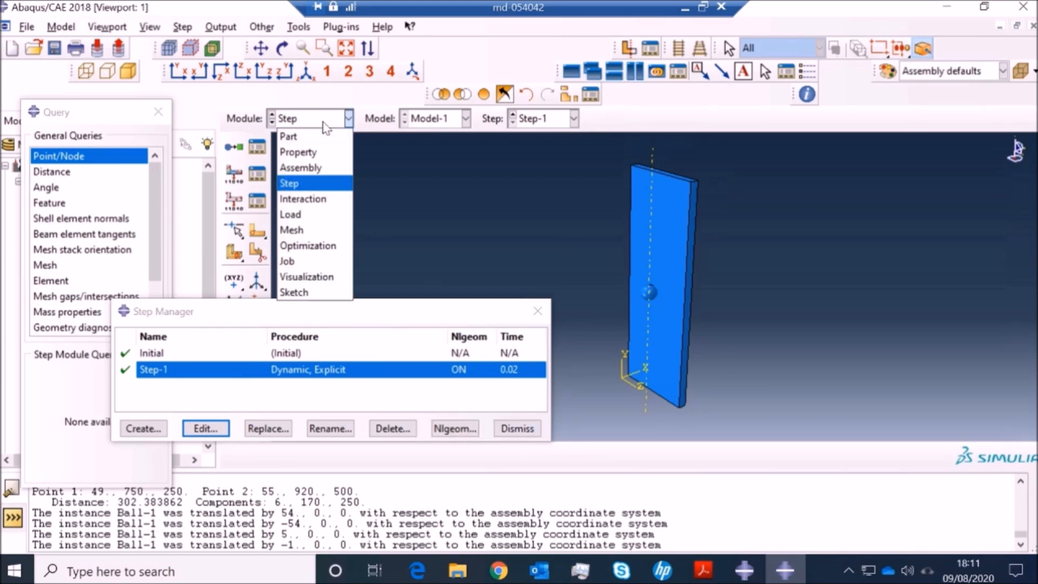
pyautogui.click(293, 261)
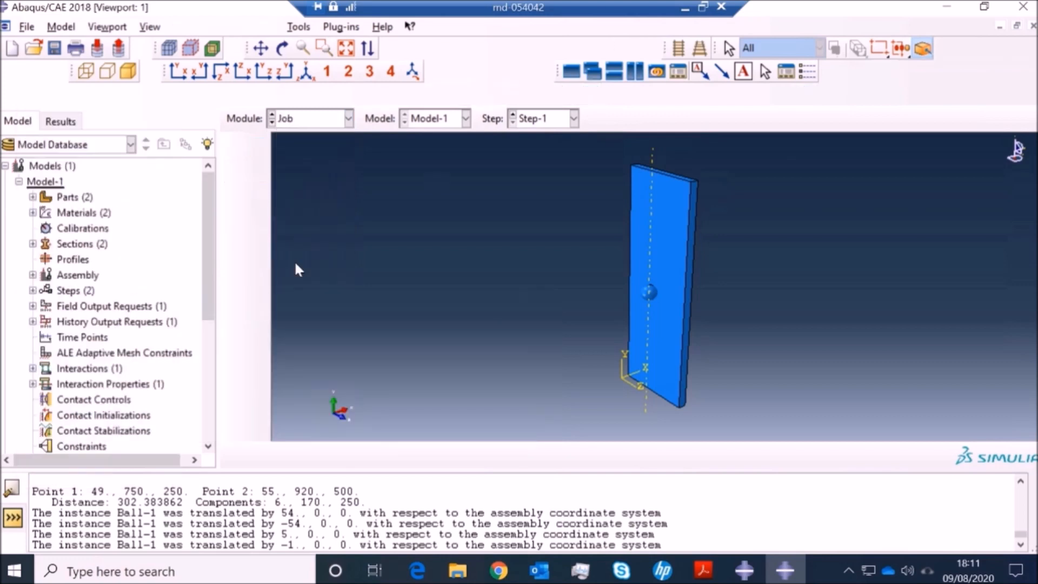
pyautogui.click(112, 364)
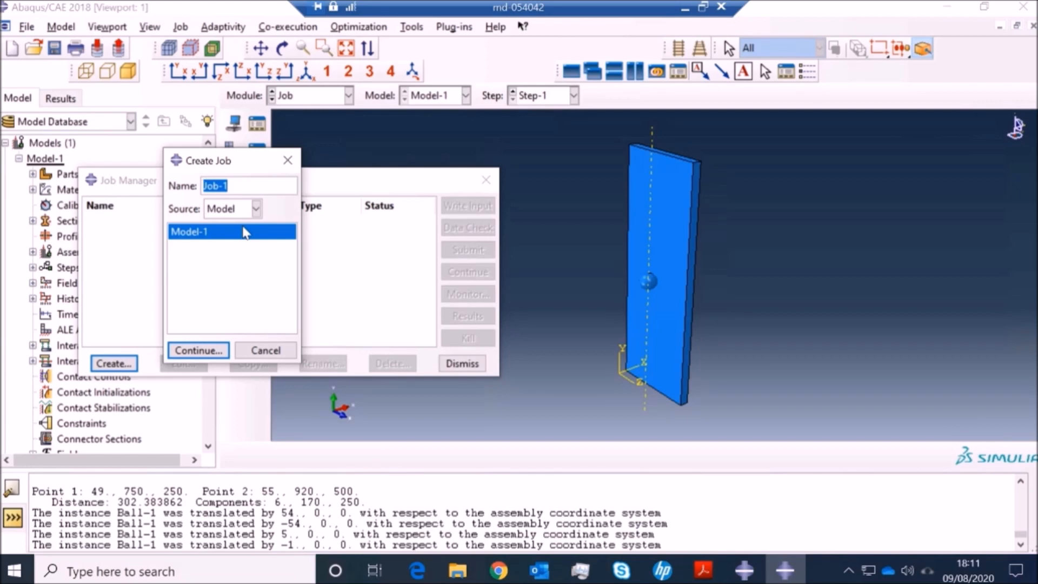
pyautogui.write('Wall_Bal')
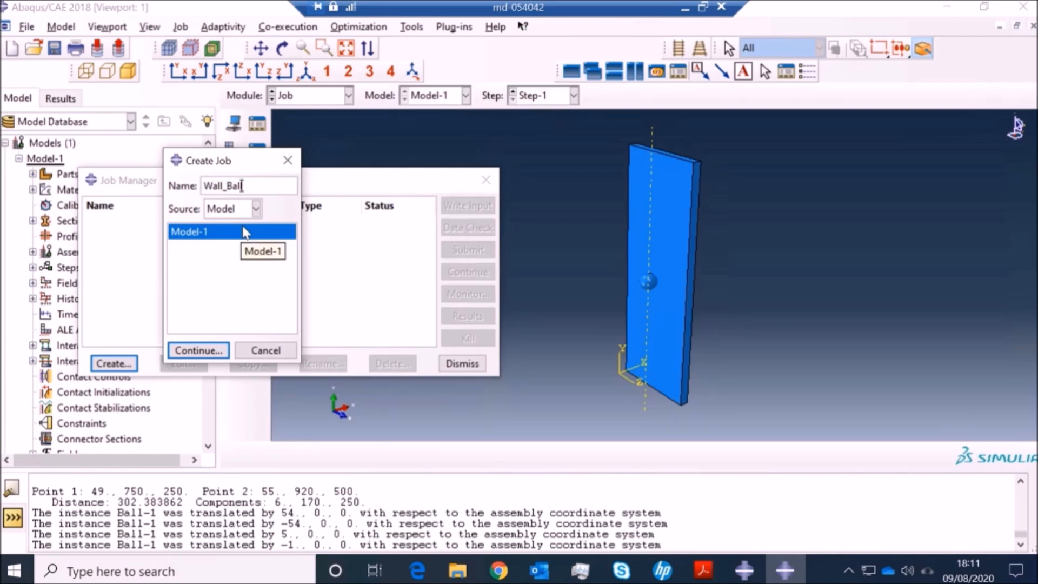
pyautogui.write('l_Impact_1')
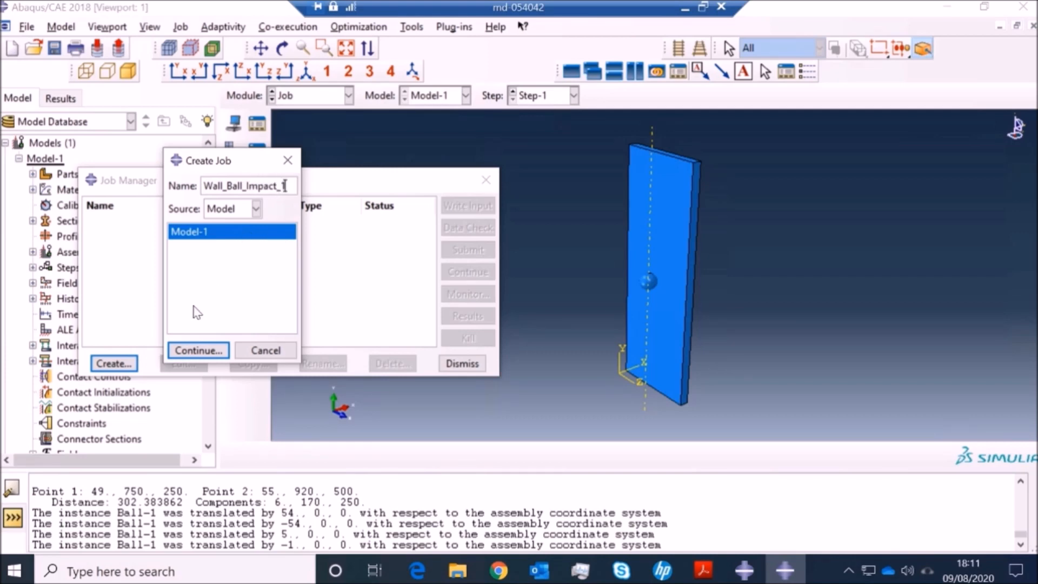
pyautogui.click(196, 349)
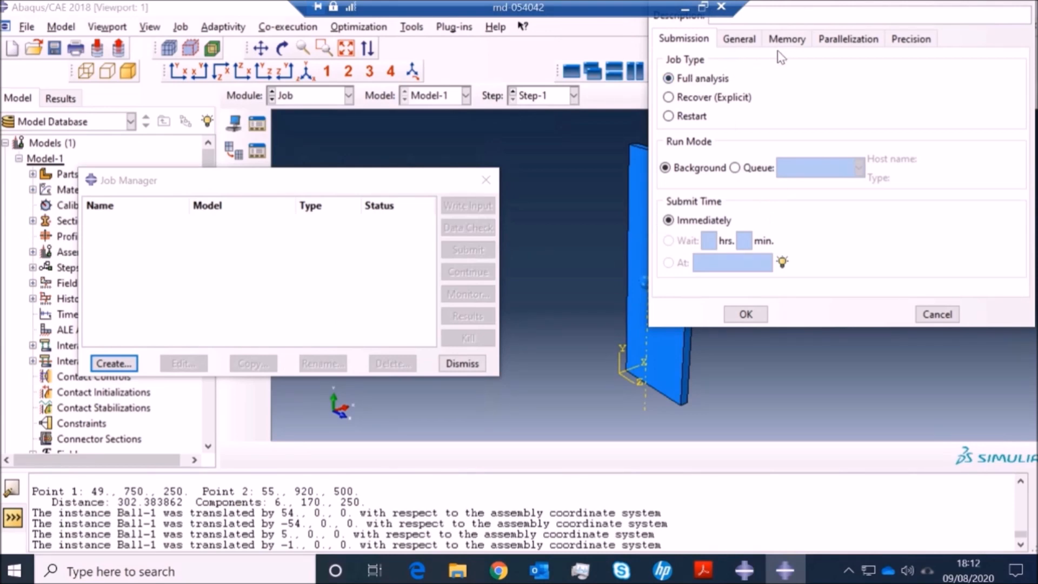
pyautogui.click(746, 314)
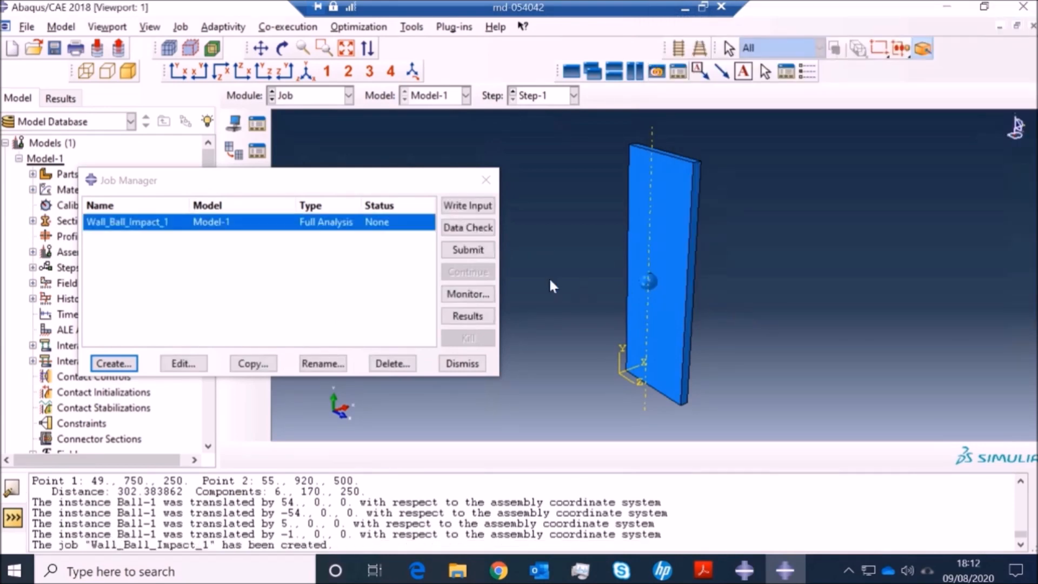
# - Submit the Wall_Ball_Impact_1 job, monitor its run and review its warnings
pyautogui.click(468, 249)
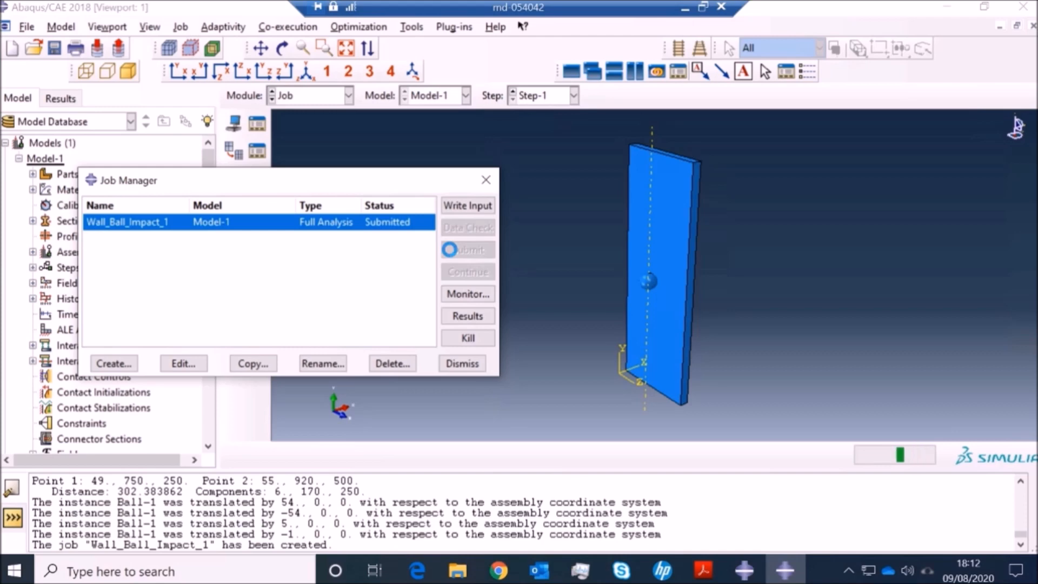
pyautogui.click(467, 294)
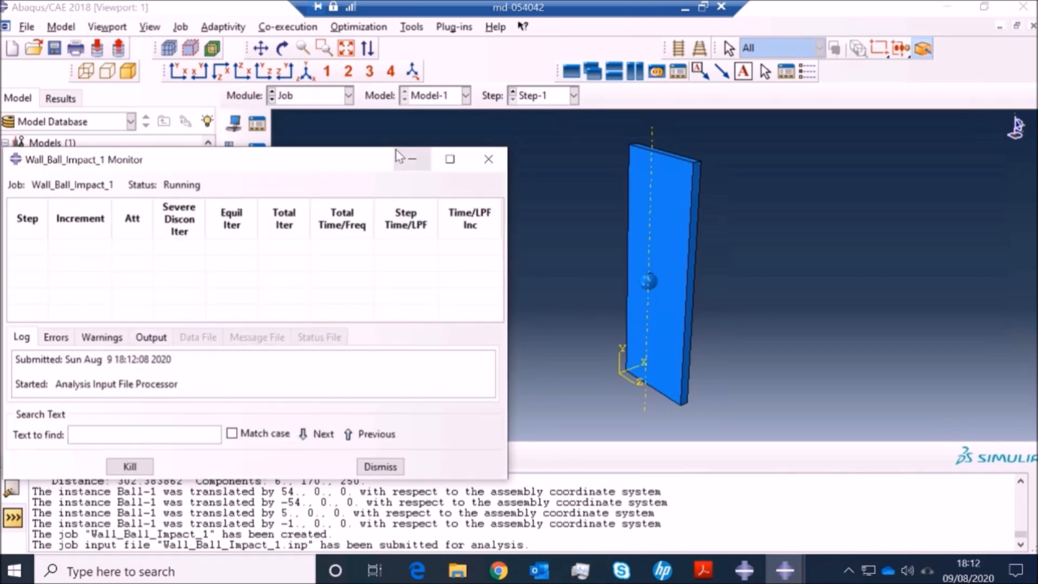
pyautogui.moveTo(380, 133); pyautogui.dragTo(380, 32)
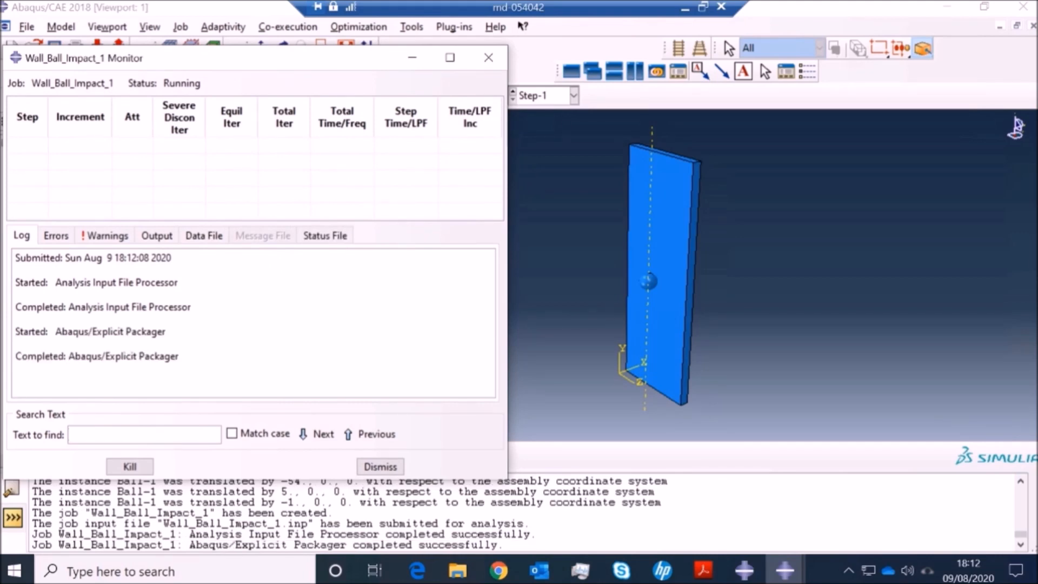
pyautogui.click(109, 237)
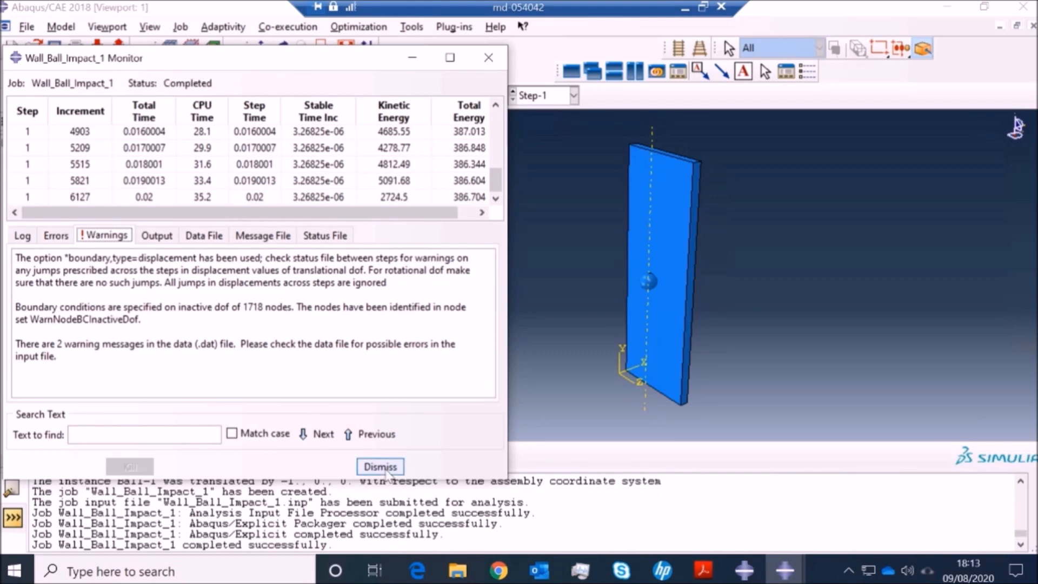
# - Open the Wall_Ball_Impact_1 results and plot the Mises stress contours on the deformed ball and wall
pyautogui.click(381, 467)
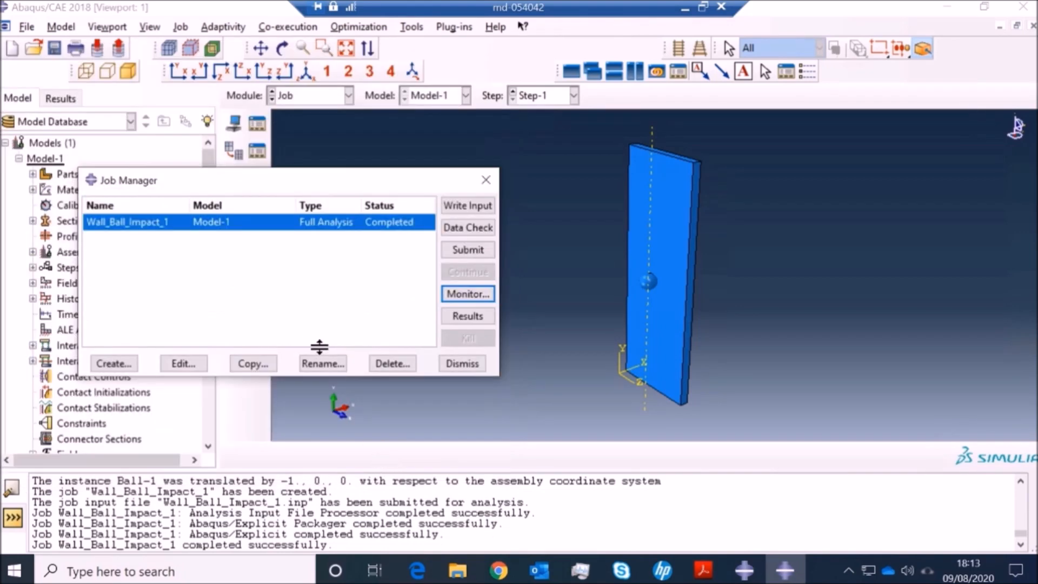
pyautogui.click(462, 318)
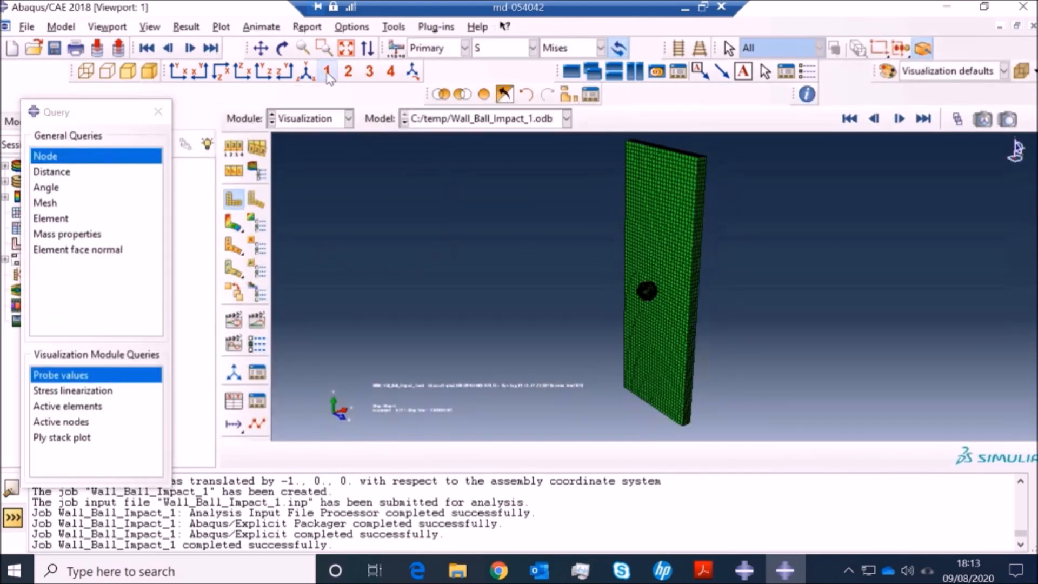
pyautogui.click(233, 222)
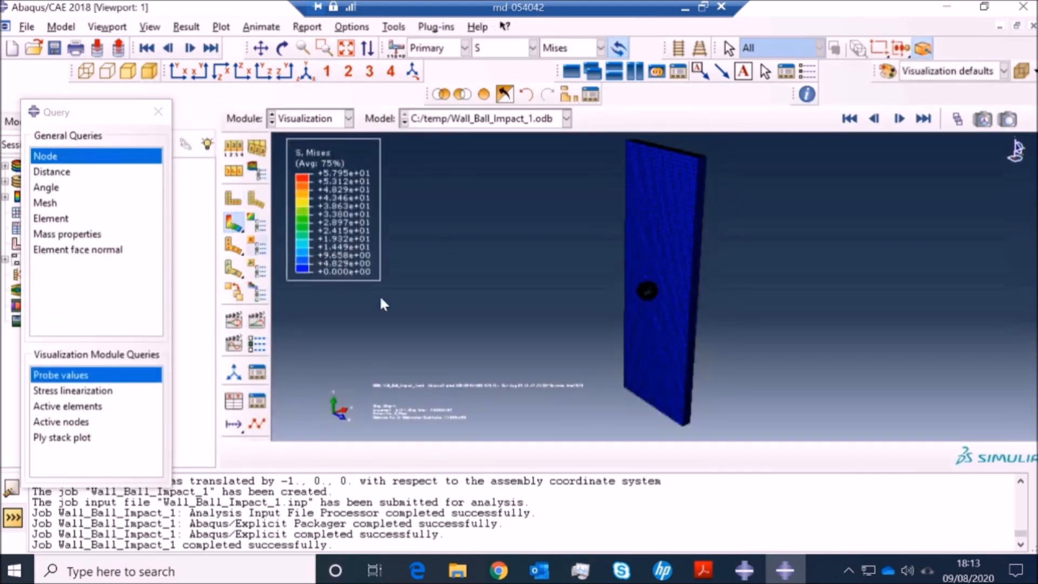
pyautogui.scroll(-8, 668, 300)
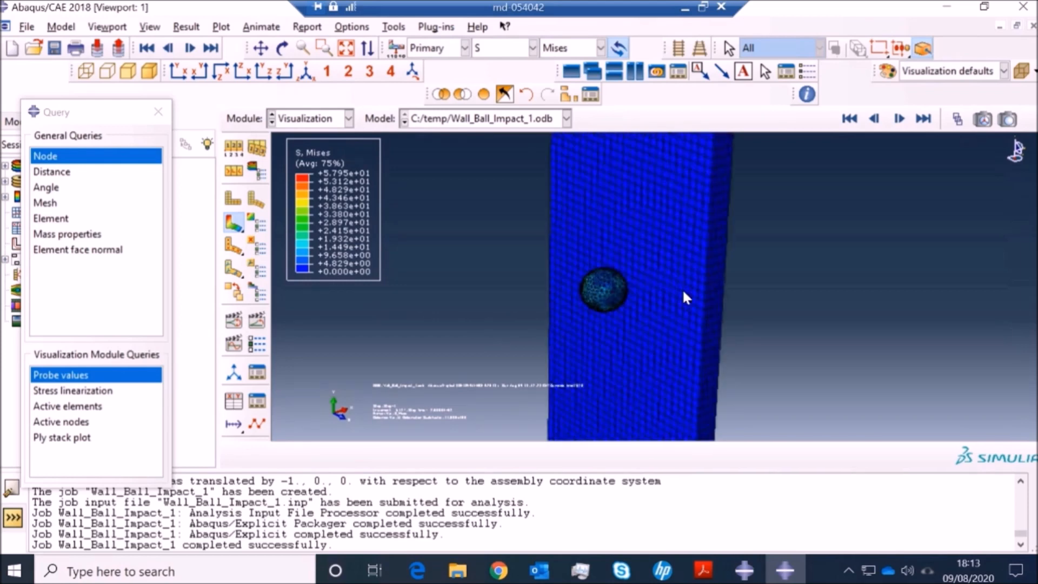
pyautogui.scroll(-5, 669, 300)
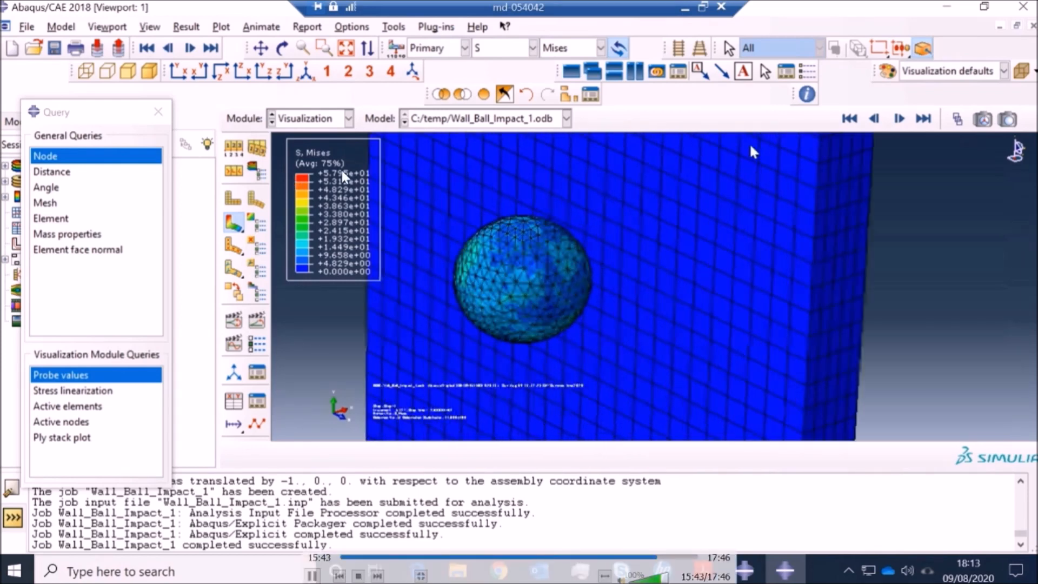
# - Compare the ball's Mises stress contours between the first and last frames of the results
pyautogui.click(849, 119)
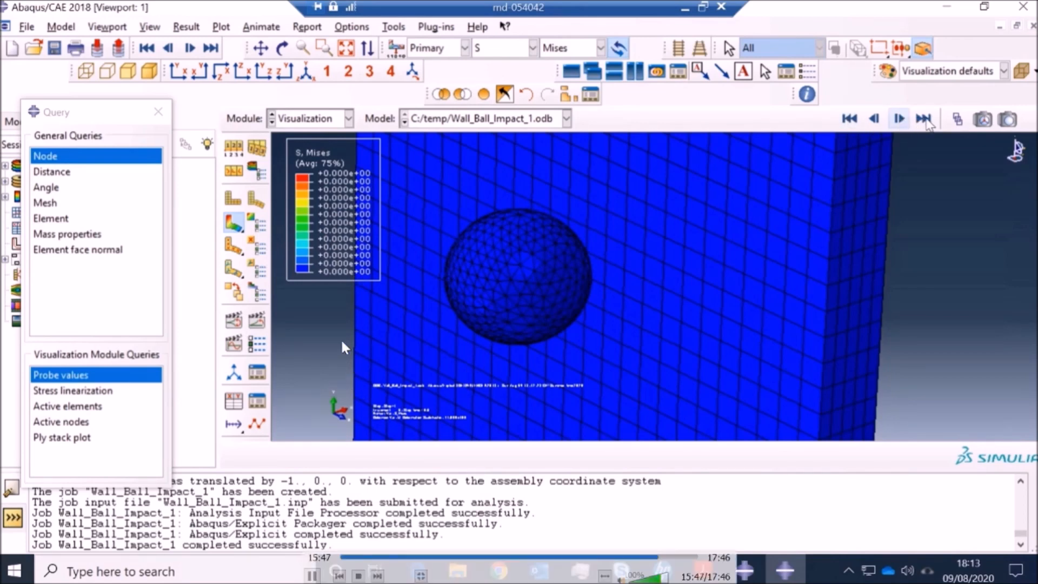
pyautogui.click(924, 120)
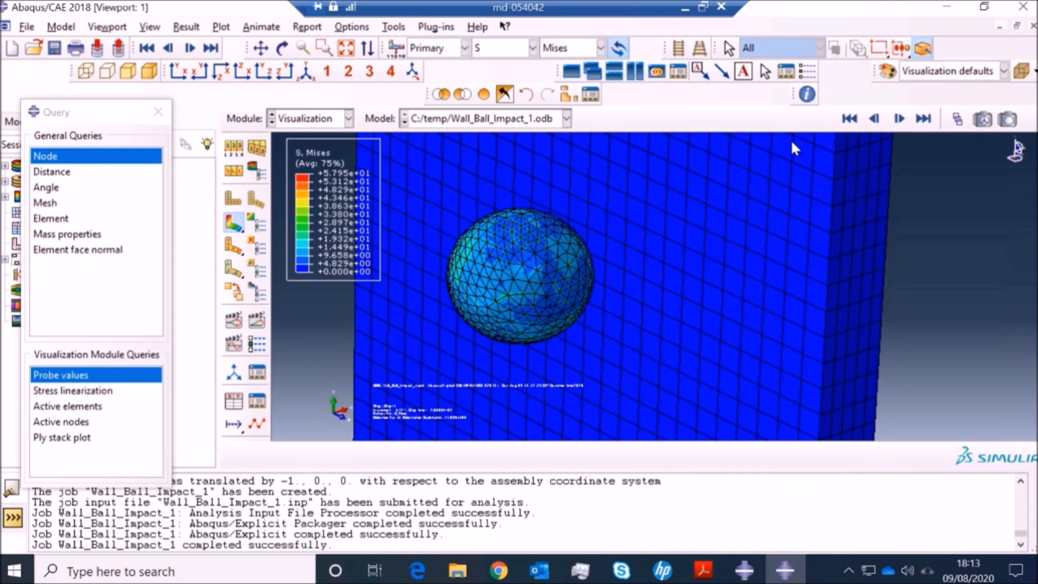
pyautogui.click(849, 119)
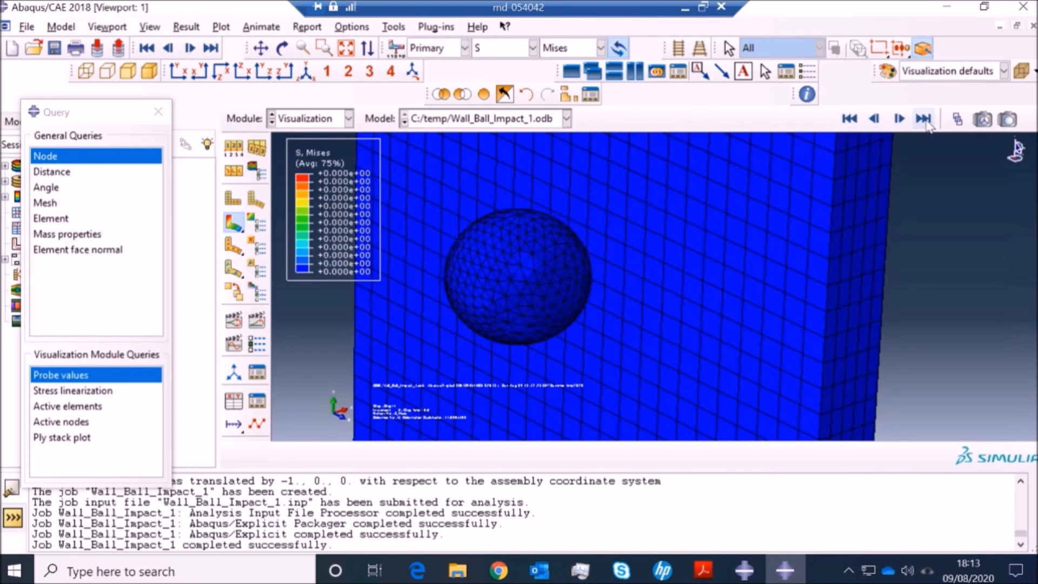
pyautogui.click(925, 120)
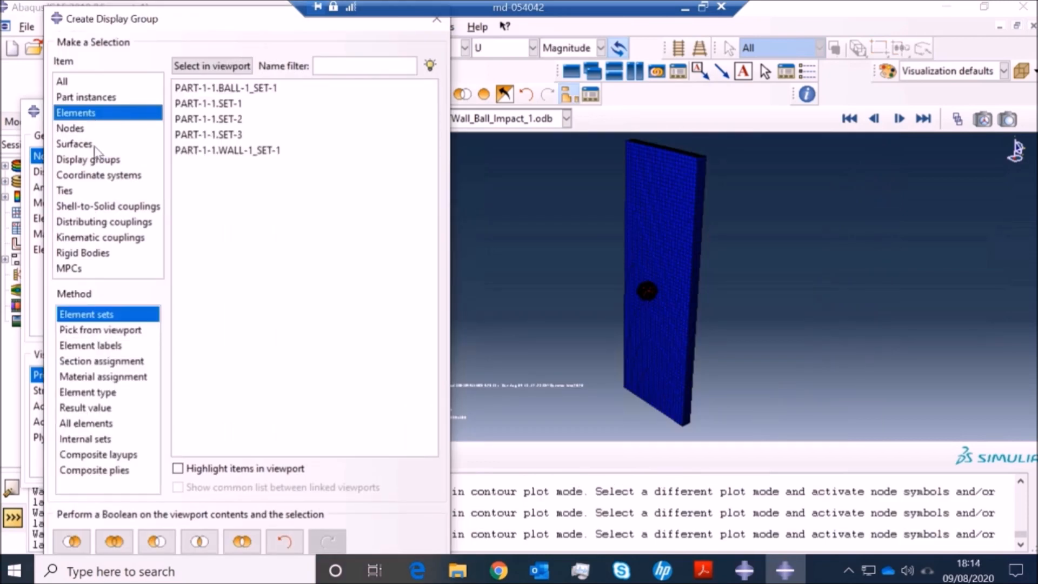
# - Remove the PART-1-1.BALL-1_SET-1 element set from the display and examine the wall's displacement magnitude contours
pyautogui.click(246, 89)
pyautogui.click(158, 541)
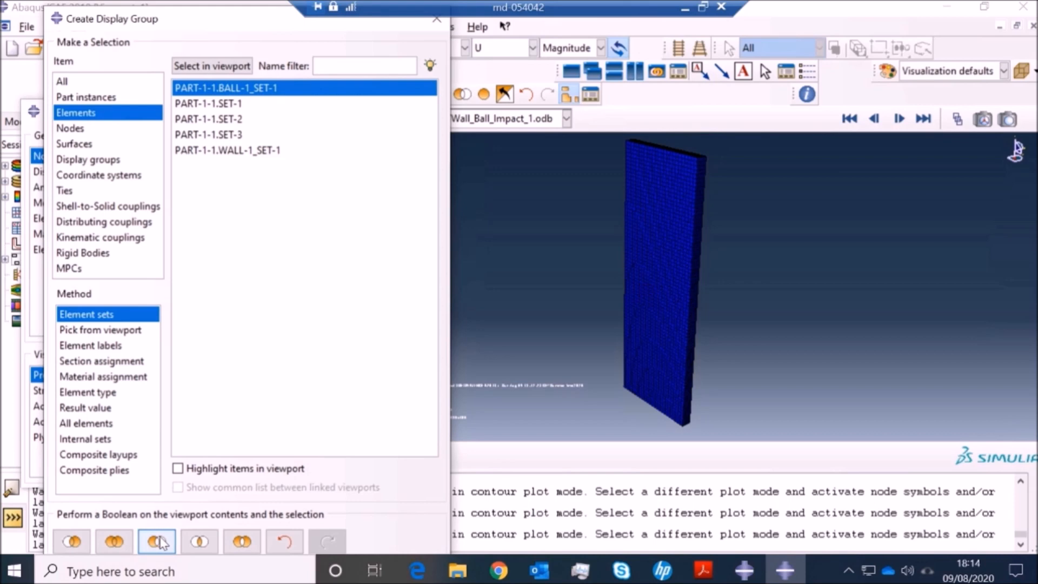
pyautogui.click(442, 25)
pyautogui.scroll(5, 710, 284)
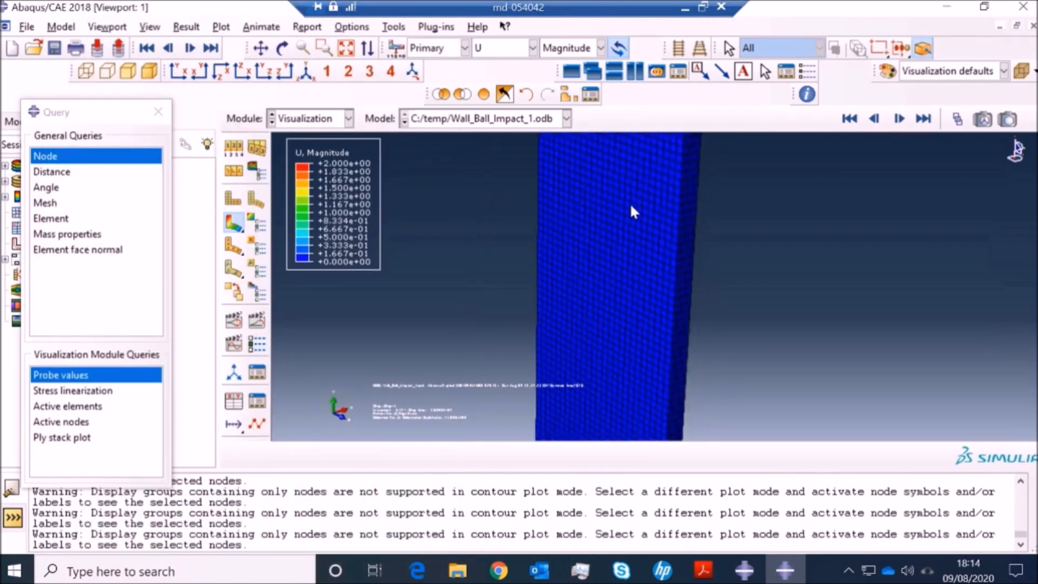
pyautogui.scroll(4, 616, 206)
pyautogui.scroll(1, 581, 205)
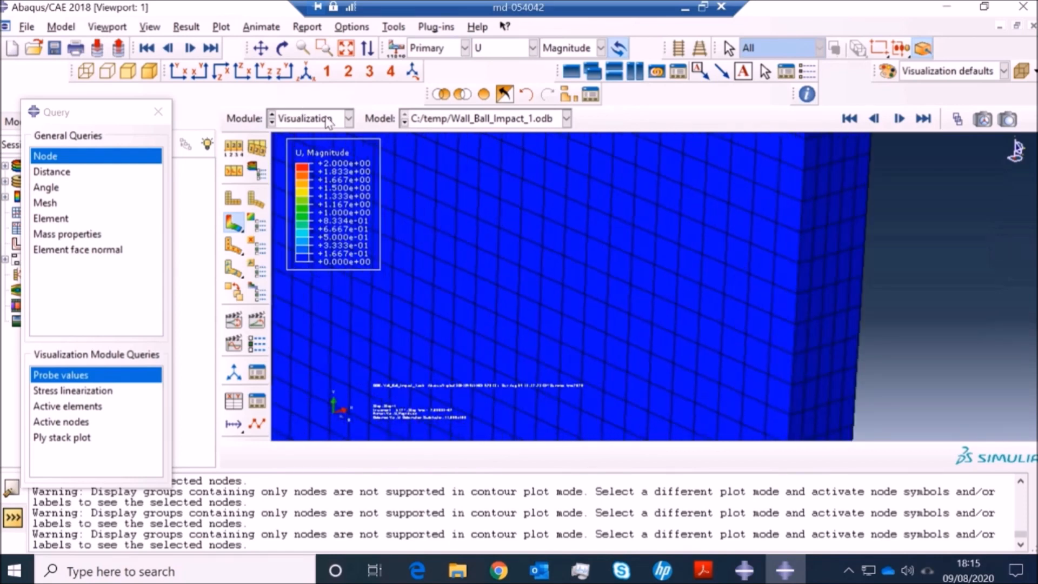
# - Set the time period of the Dynamic, Explicit step Step-1 to 0.1
pyautogui.click(326, 119)
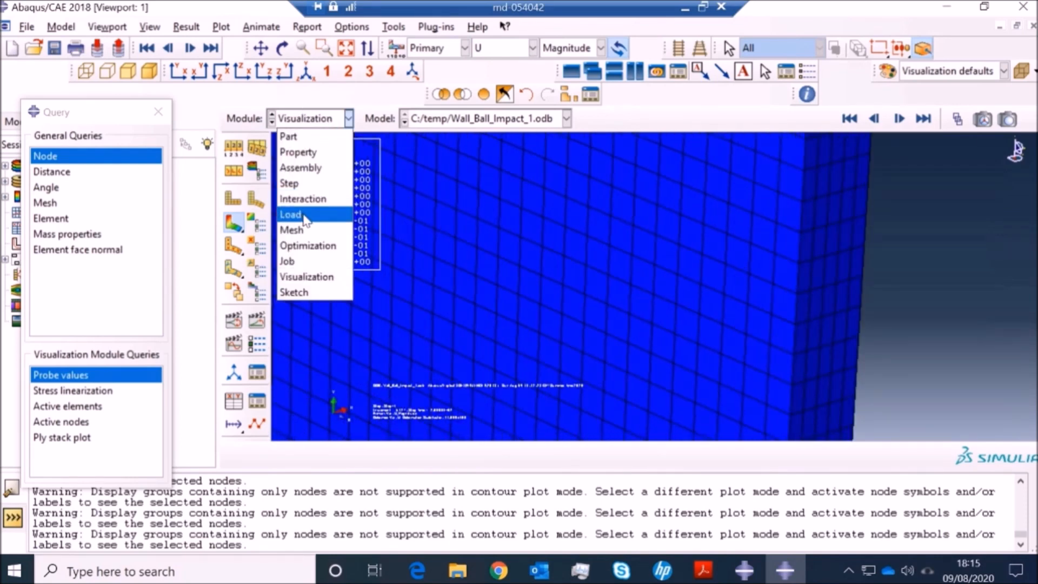
pyautogui.click(298, 184)
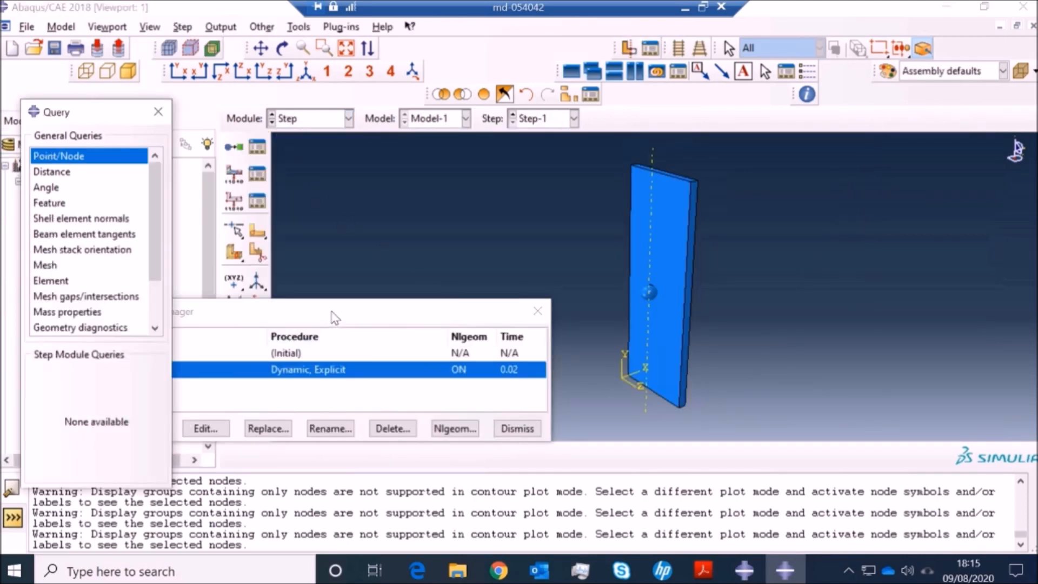
pyautogui.moveTo(335, 319); pyautogui.dragTo(335, 295)
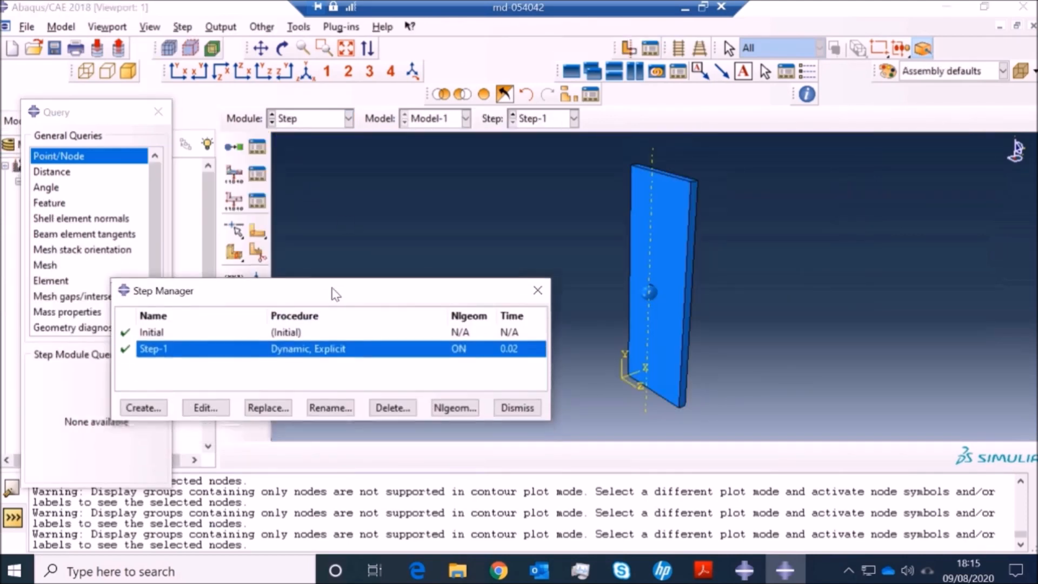
pyautogui.click(208, 407)
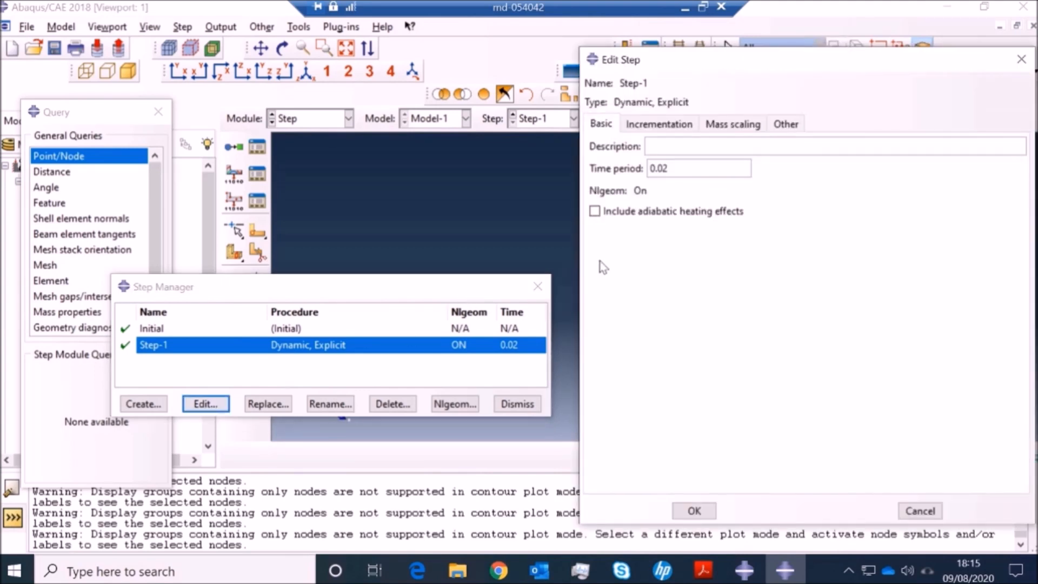
pyautogui.moveTo(668, 168); pyautogui.dragTo(663, 168)
pyautogui.write('1')
pyautogui.click(694, 511)
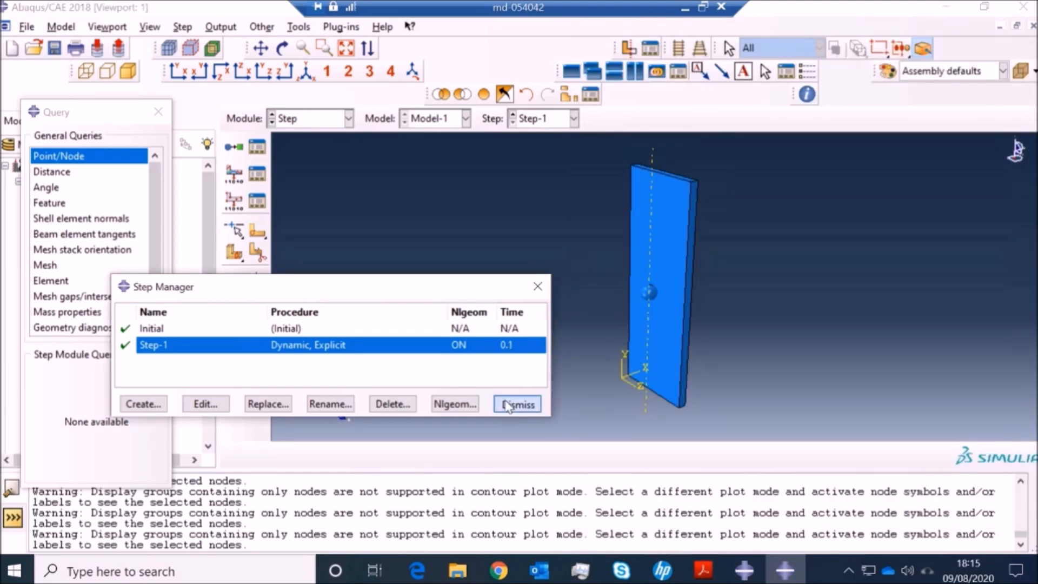
pyautogui.click(518, 404)
# - Resubmit the Wall_Ball_Impact_1 job, overwriting its previous job files, and monitor its progress in the status file
pyautogui.click(325, 119)
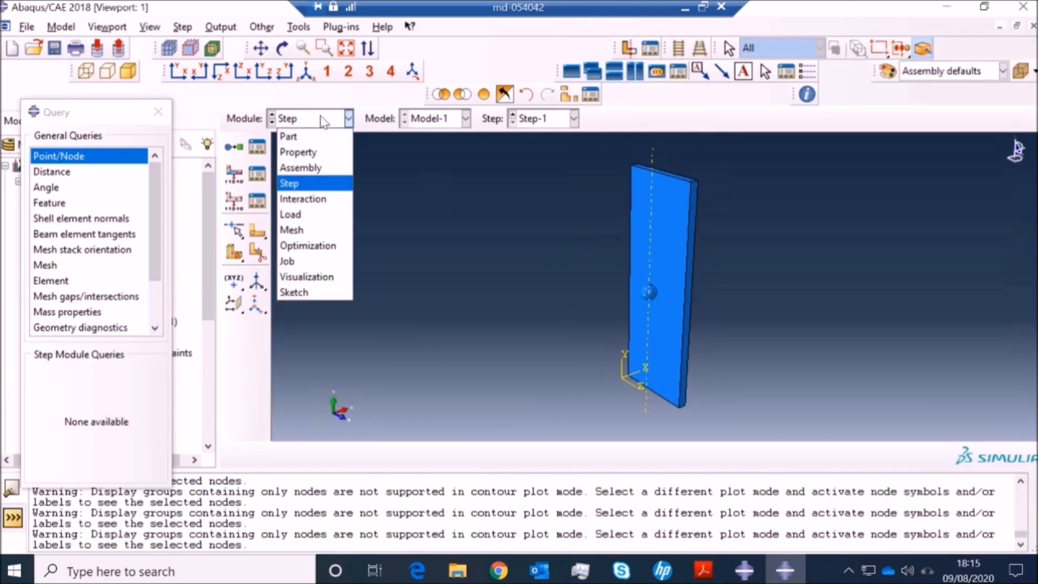
pyautogui.click(312, 261)
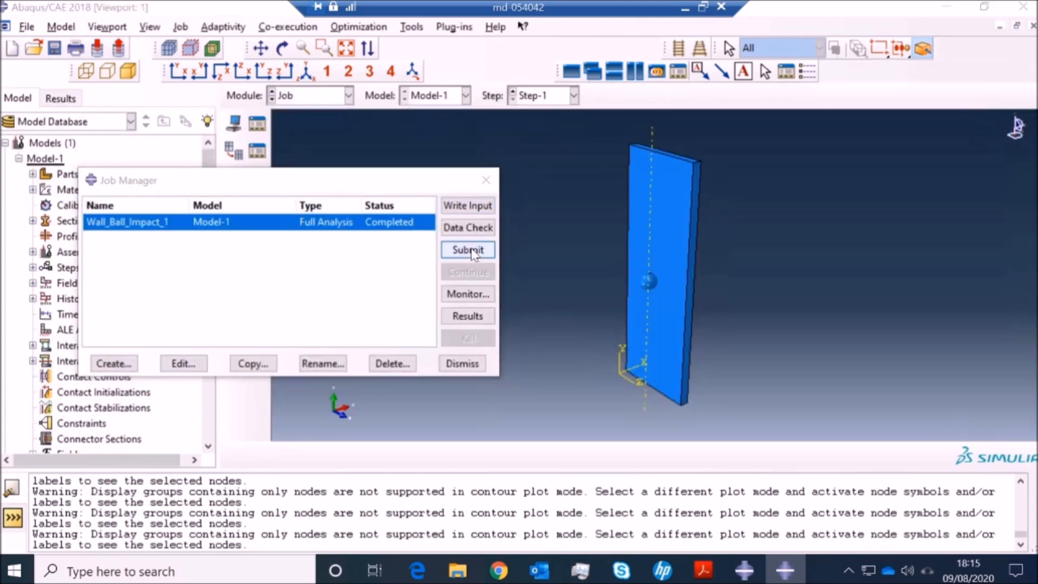
pyautogui.click(468, 249)
pyautogui.click(927, 194)
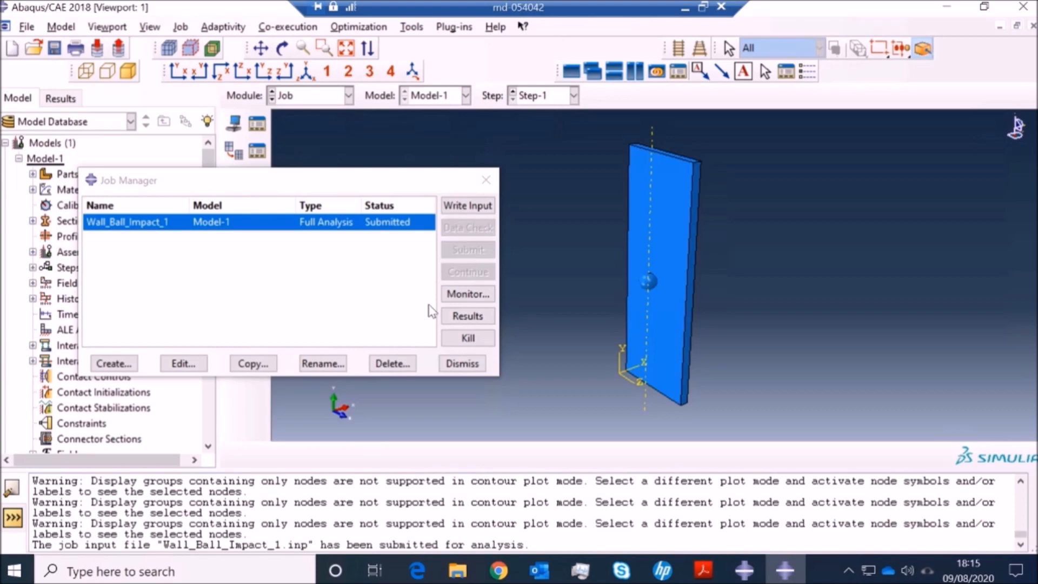
pyautogui.click(469, 294)
pyautogui.click(324, 235)
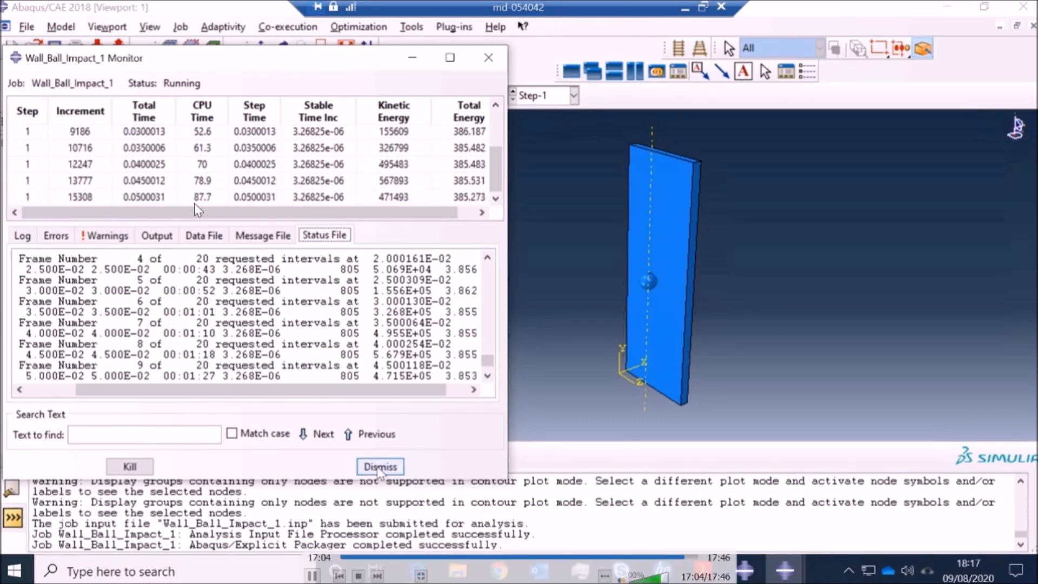
pyautogui.click(381, 467)
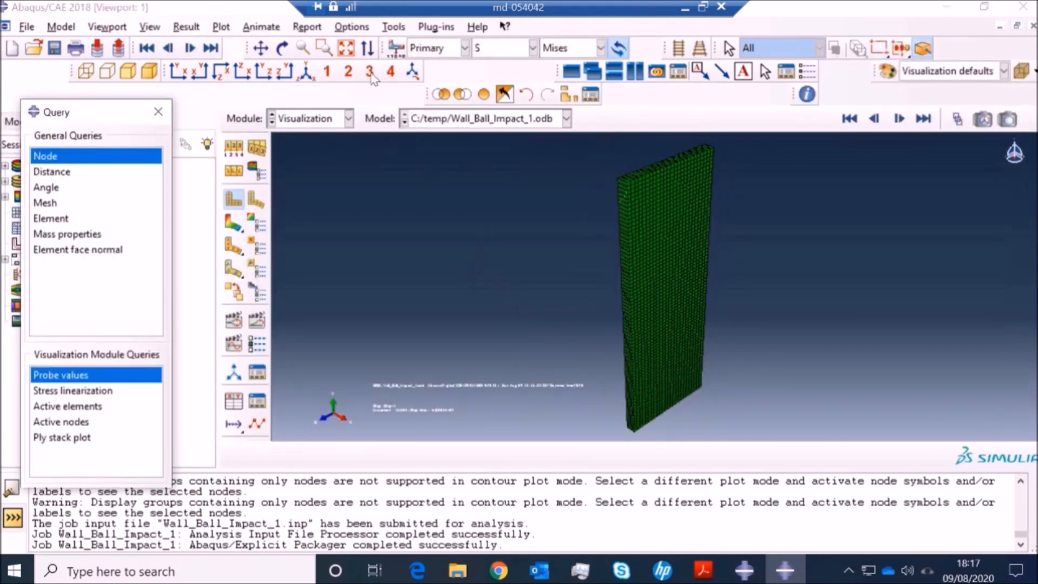
# - Plot the Mises stress contours from the rerun job in saved view 1 and return to the first frame
pyautogui.click(327, 72)
pyautogui.click(235, 222)
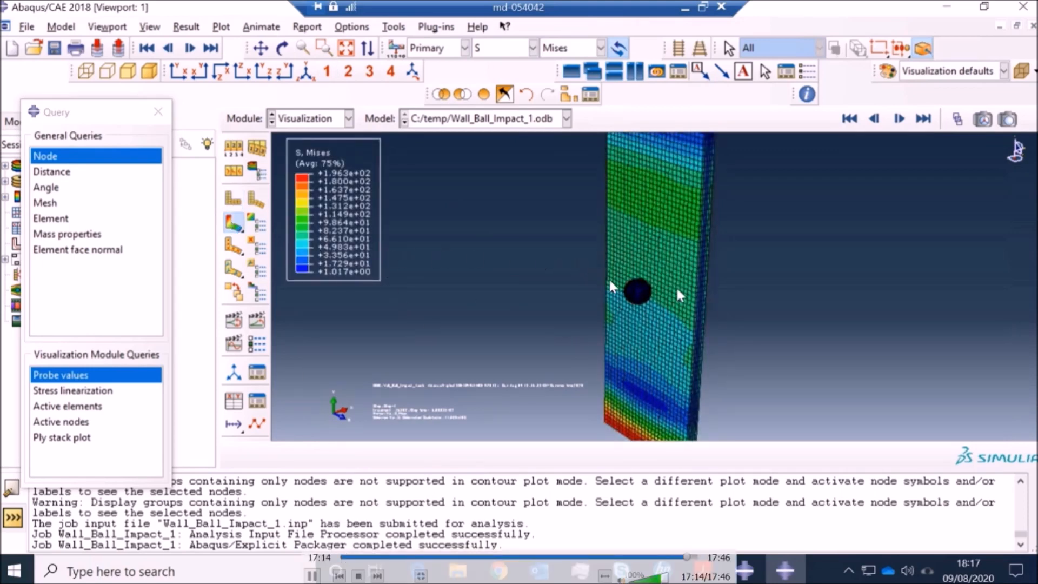
pyautogui.click(849, 118)
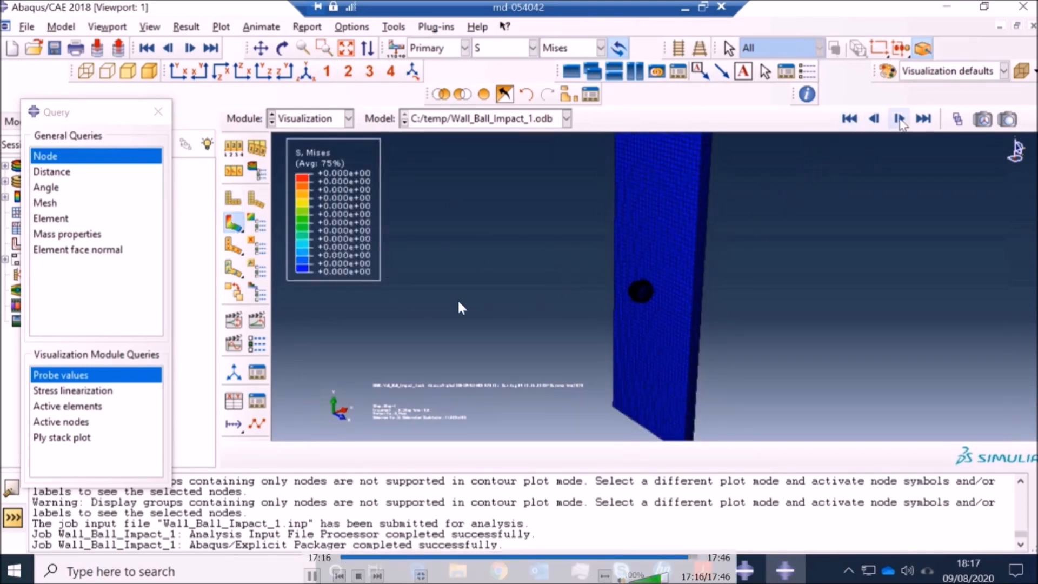